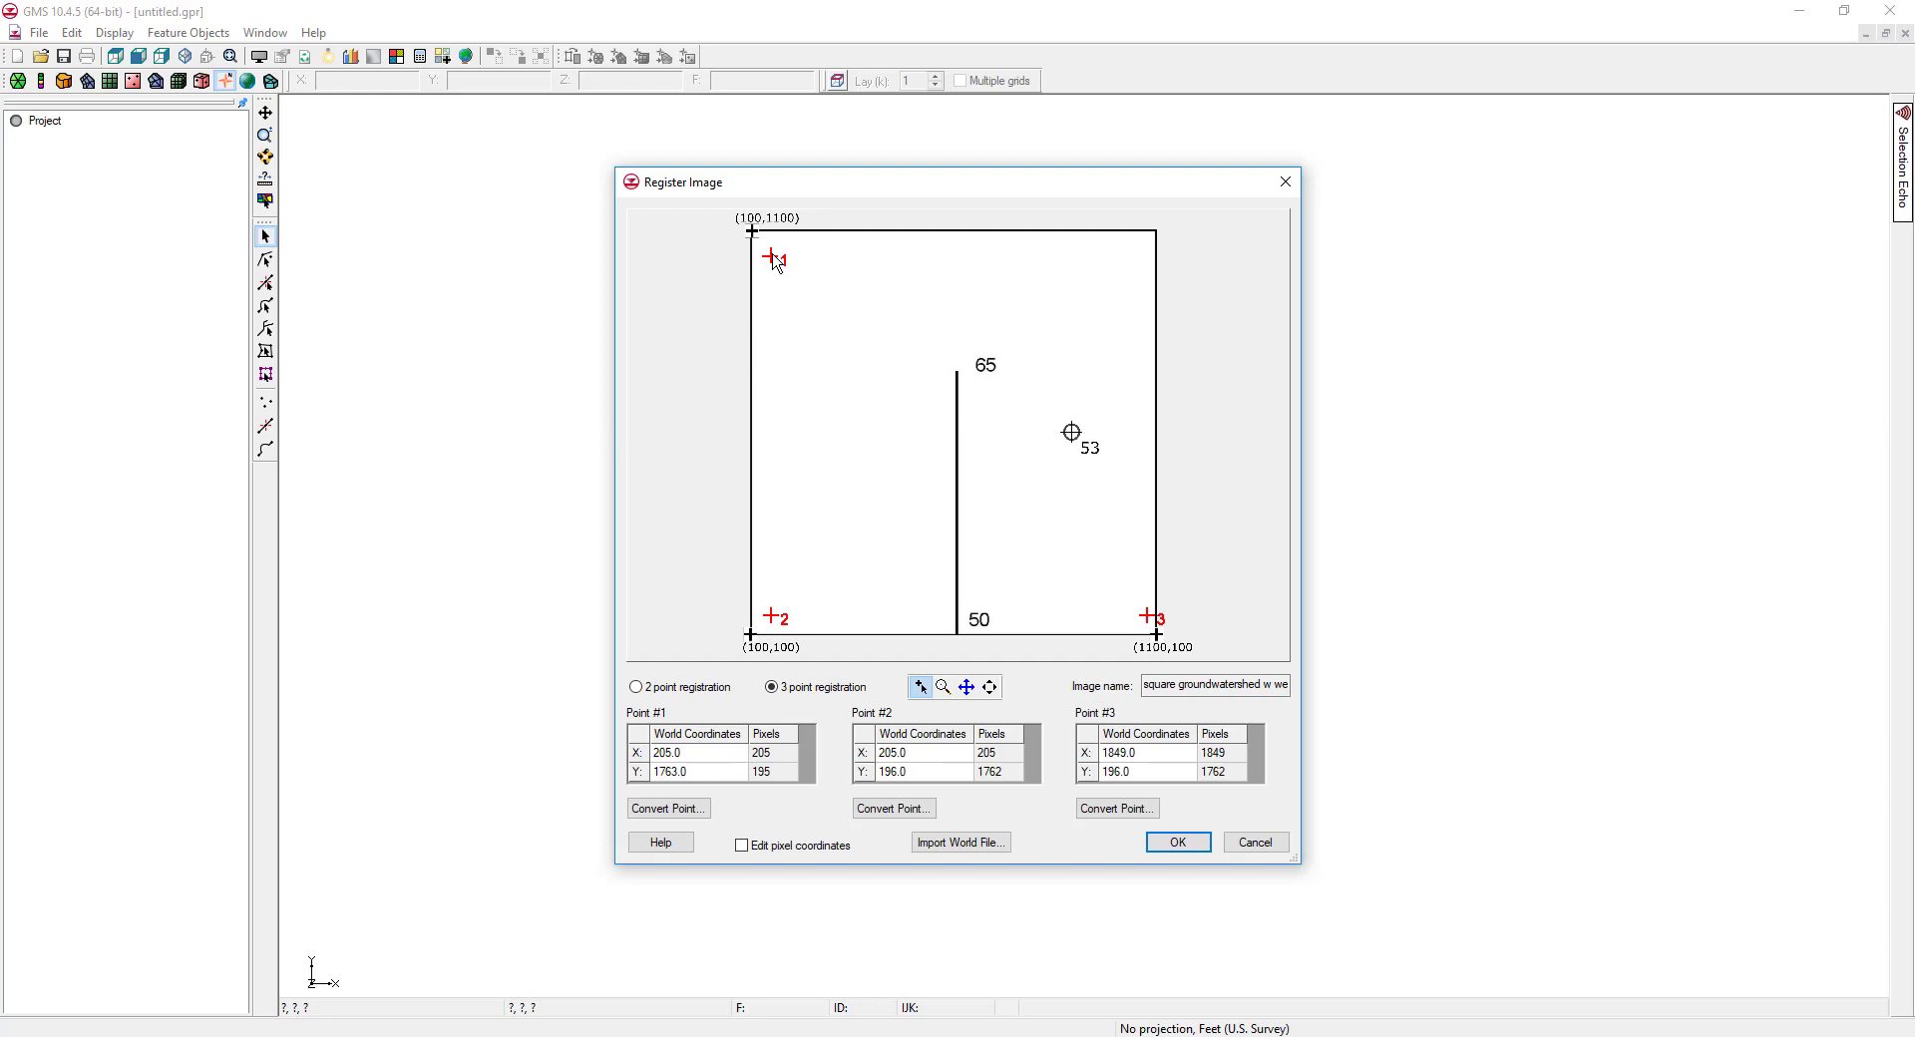
- Move registration points 1, 2 and 3 onto the image's corner crosses labelled (100,1100), (100,100) and (1100,100)
{"action": "left_click_drag", "start_coordinate": [776, 262], "coordinate": [751, 231]}
{"action": "left_click_drag", "start_coordinate": [775, 625], "coordinate": [750, 636]}
{"action": "mouse_move", "coordinate": [1150, 624]}
{"action": "left_mouse_down"}
{"action": "mouse_move", "coordinate": [1160, 641]}
{"action": "mouse_move", "coordinate": [1131, 649]}
{"action": "left_mouse_up"}
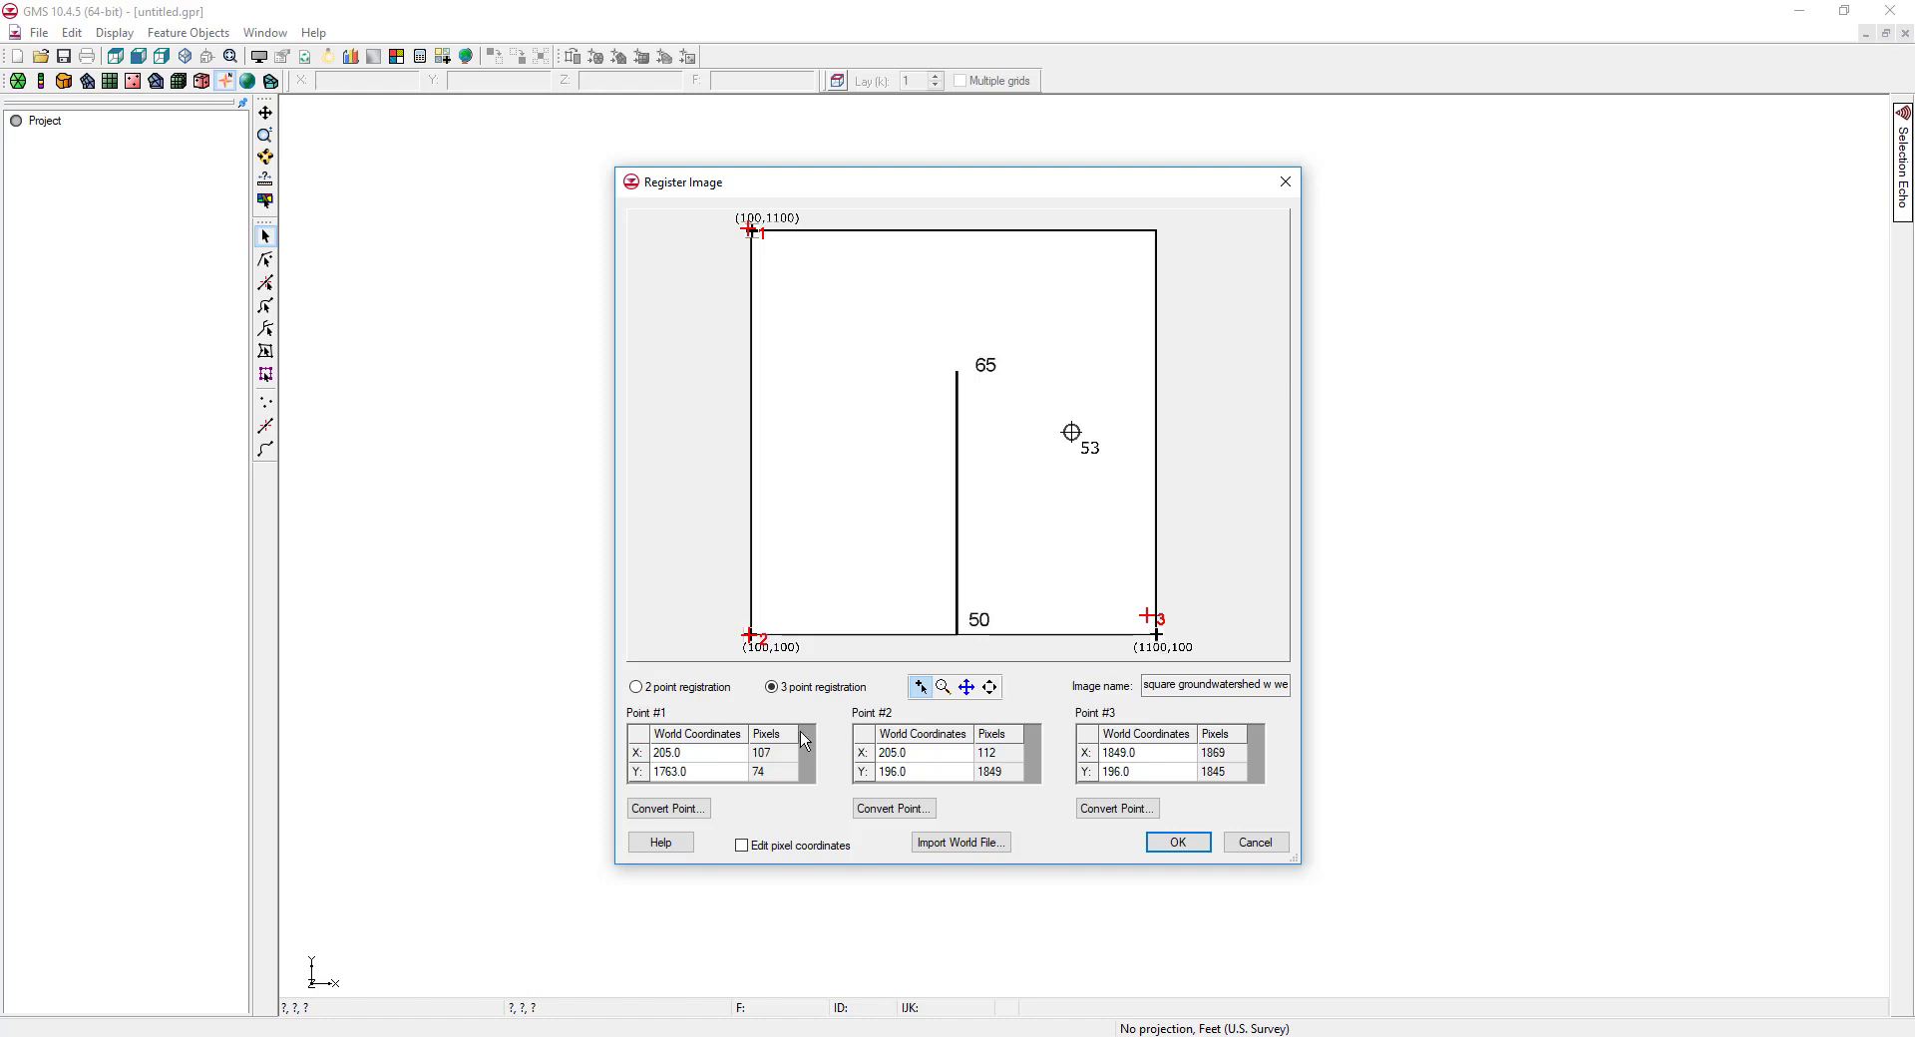
- Set the world coordinates of registration point 1 to X 100 and Y 1100
{"action": "left_click", "coordinate": [670, 756]}
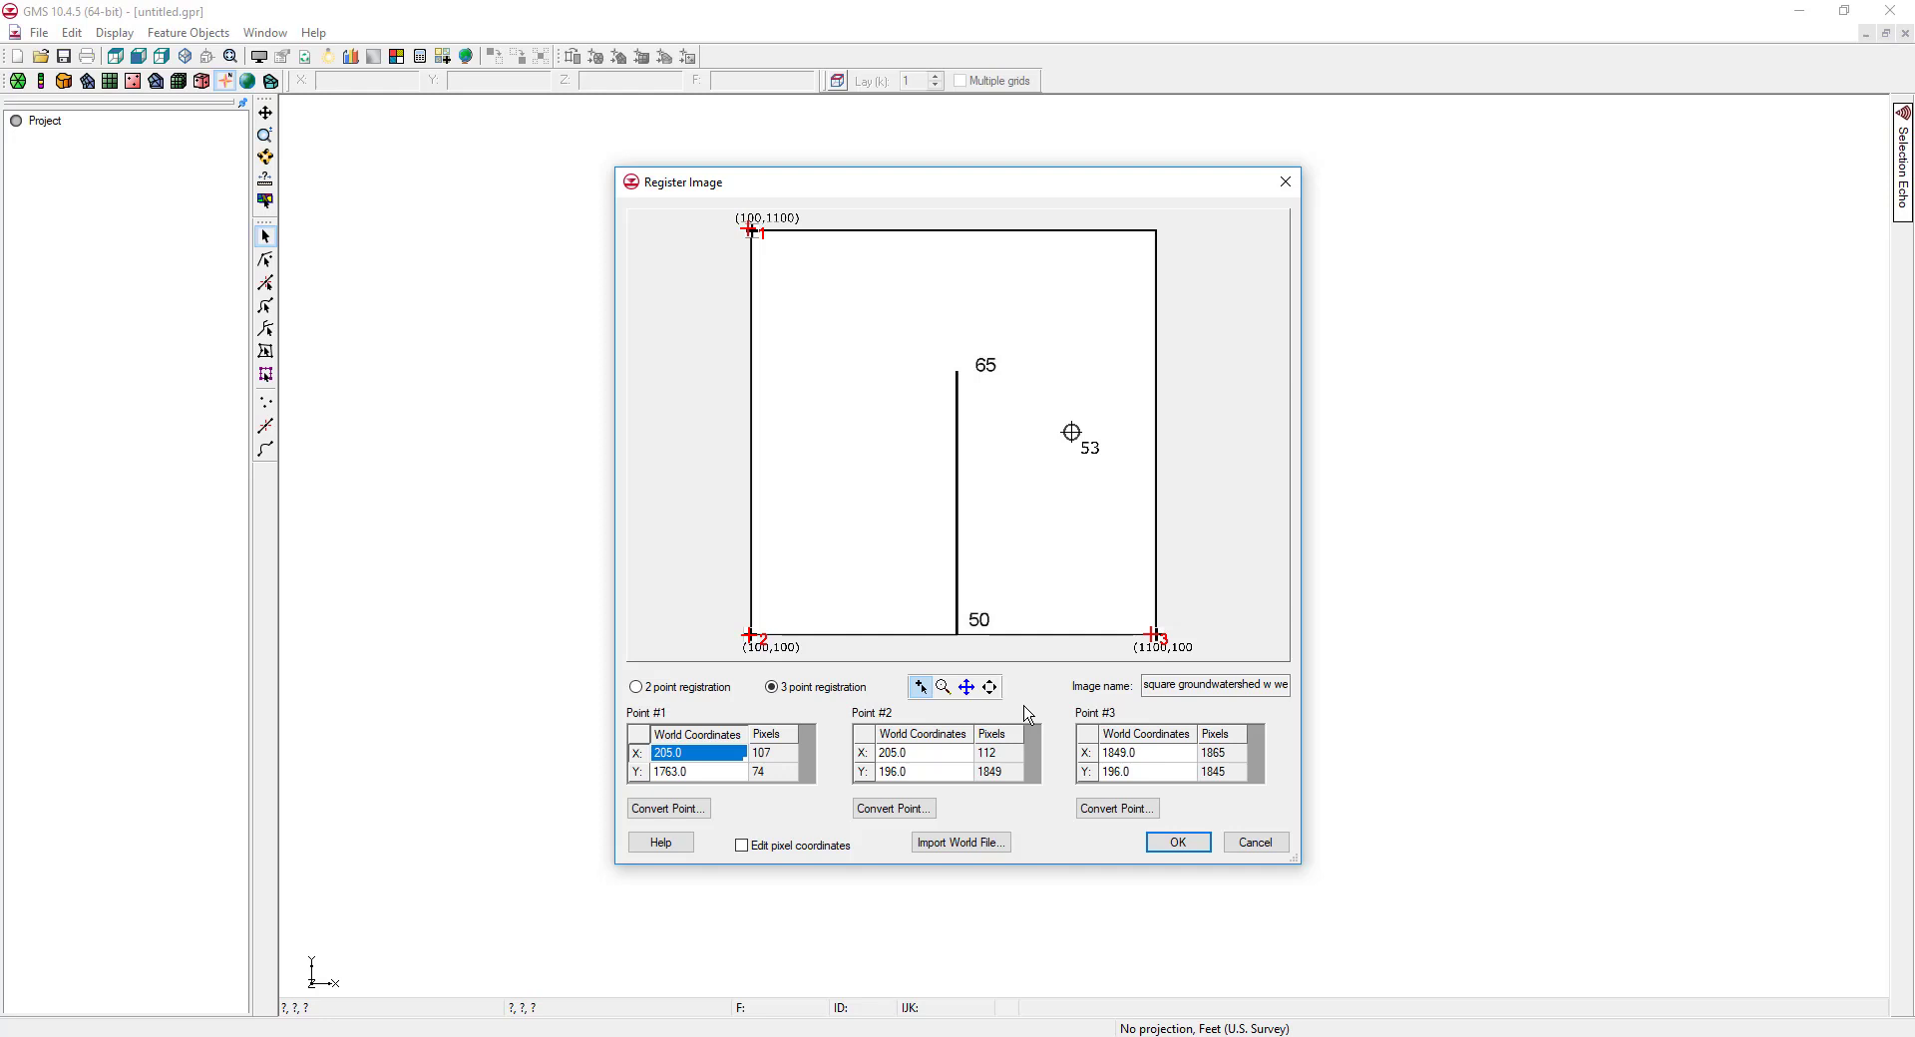
{"action": "type", "text": "1"}
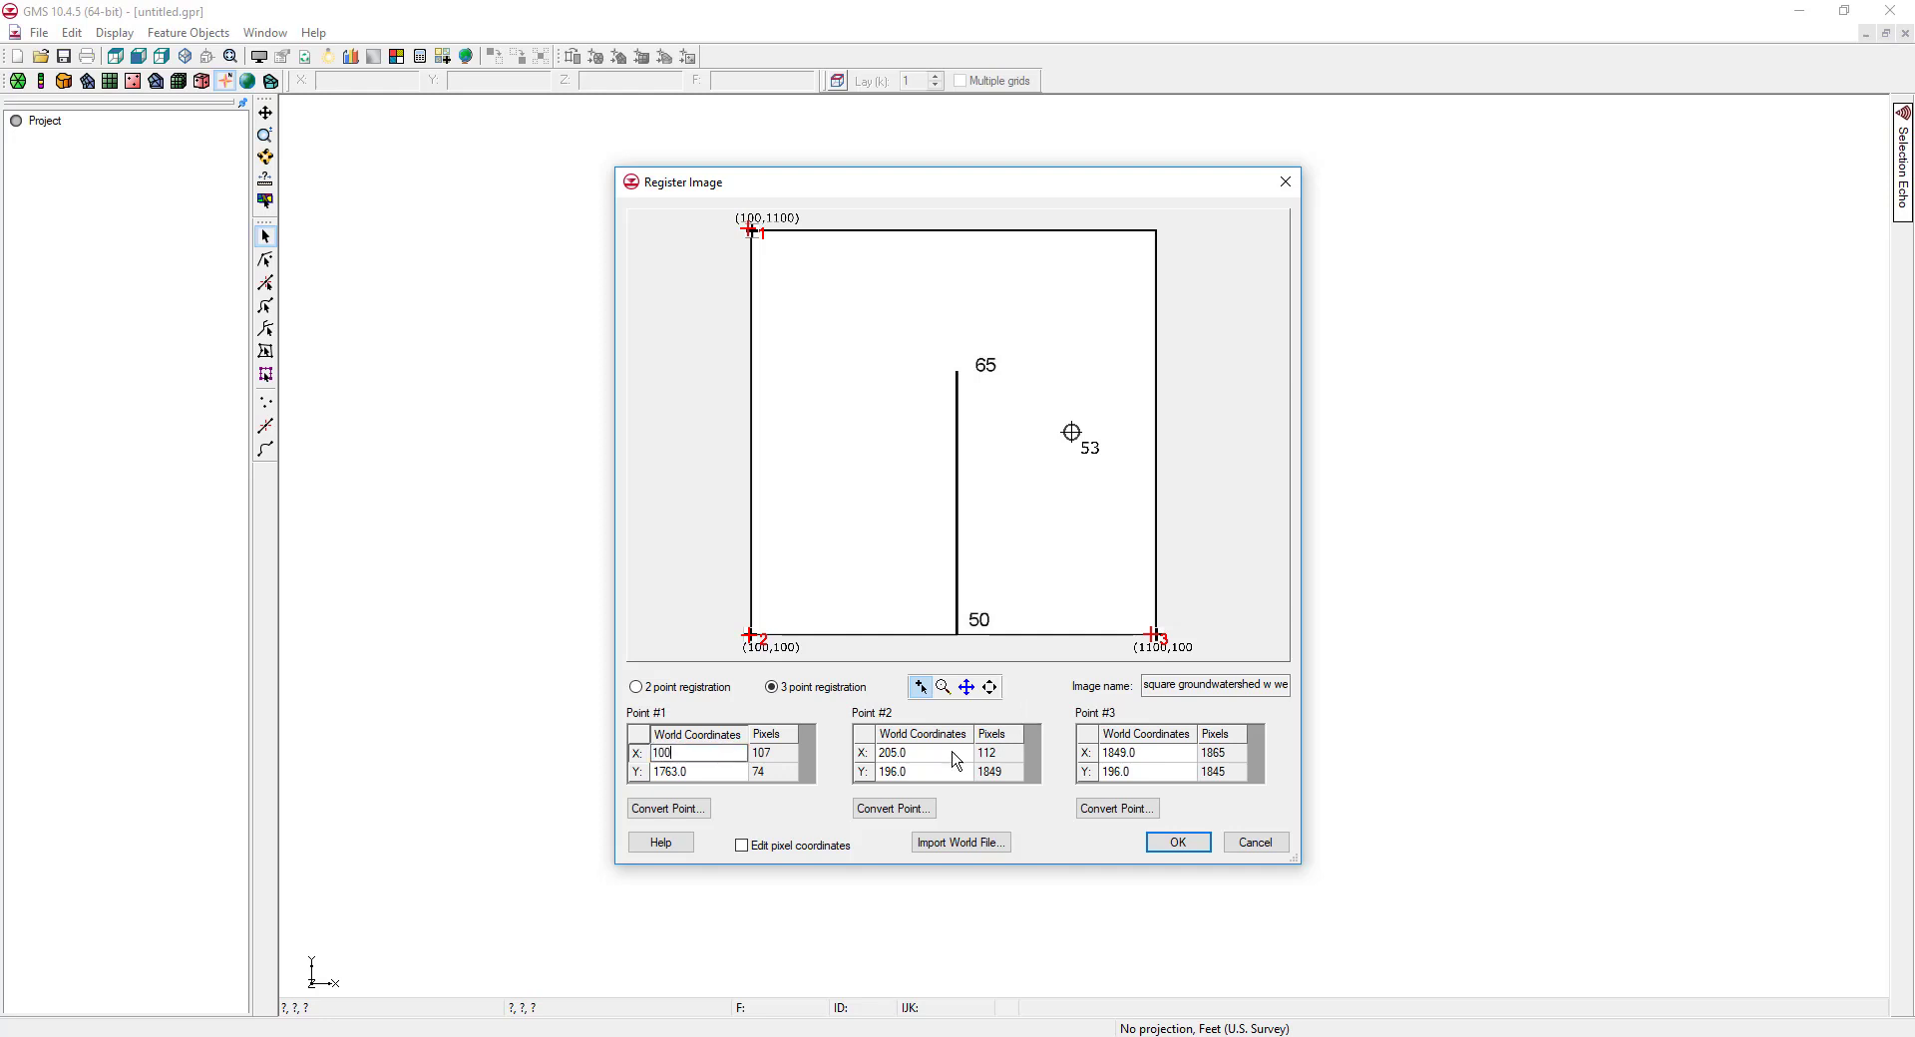
{"action": "type", "text": "00"}
{"action": "left_click", "coordinate": [701, 774]}
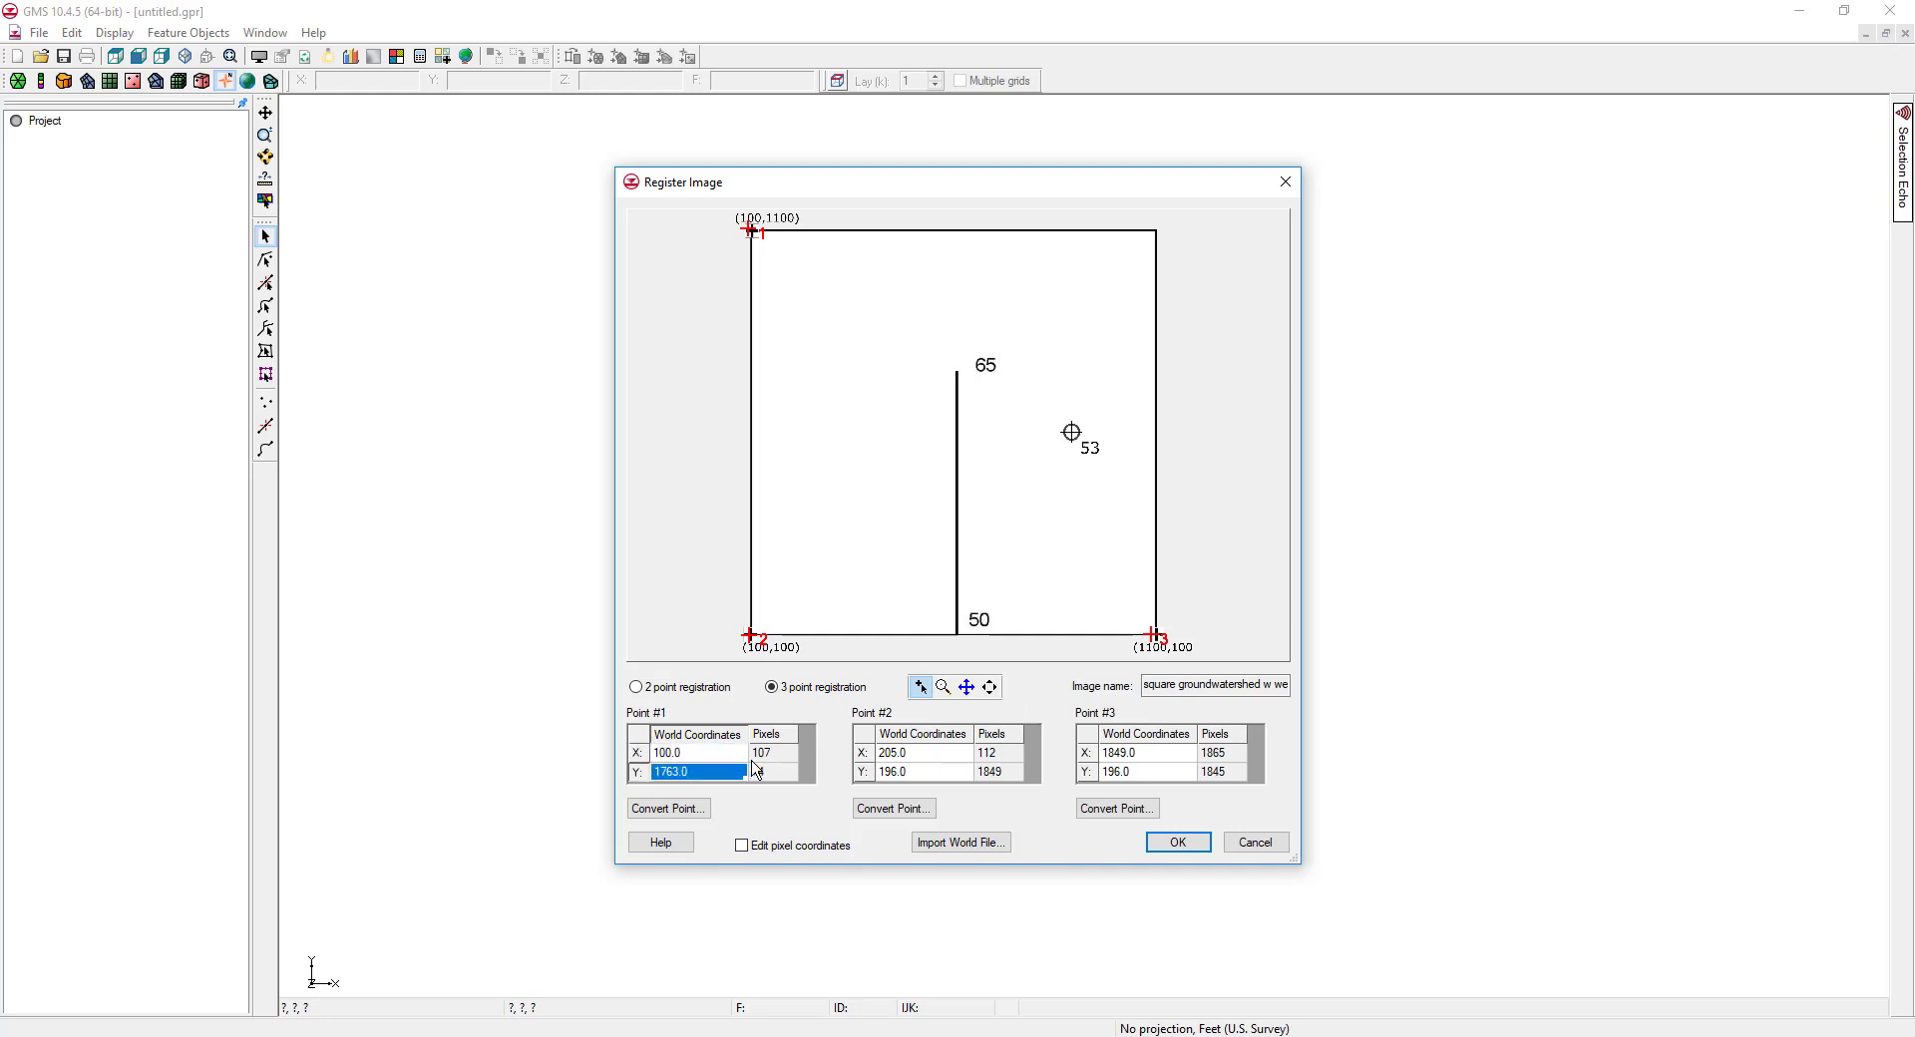
{"action": "type", "text": "1100"}
- Set the world coordinates of registration point 2 to X 100 and Y 100
{"action": "left_click", "coordinate": [888, 755]}
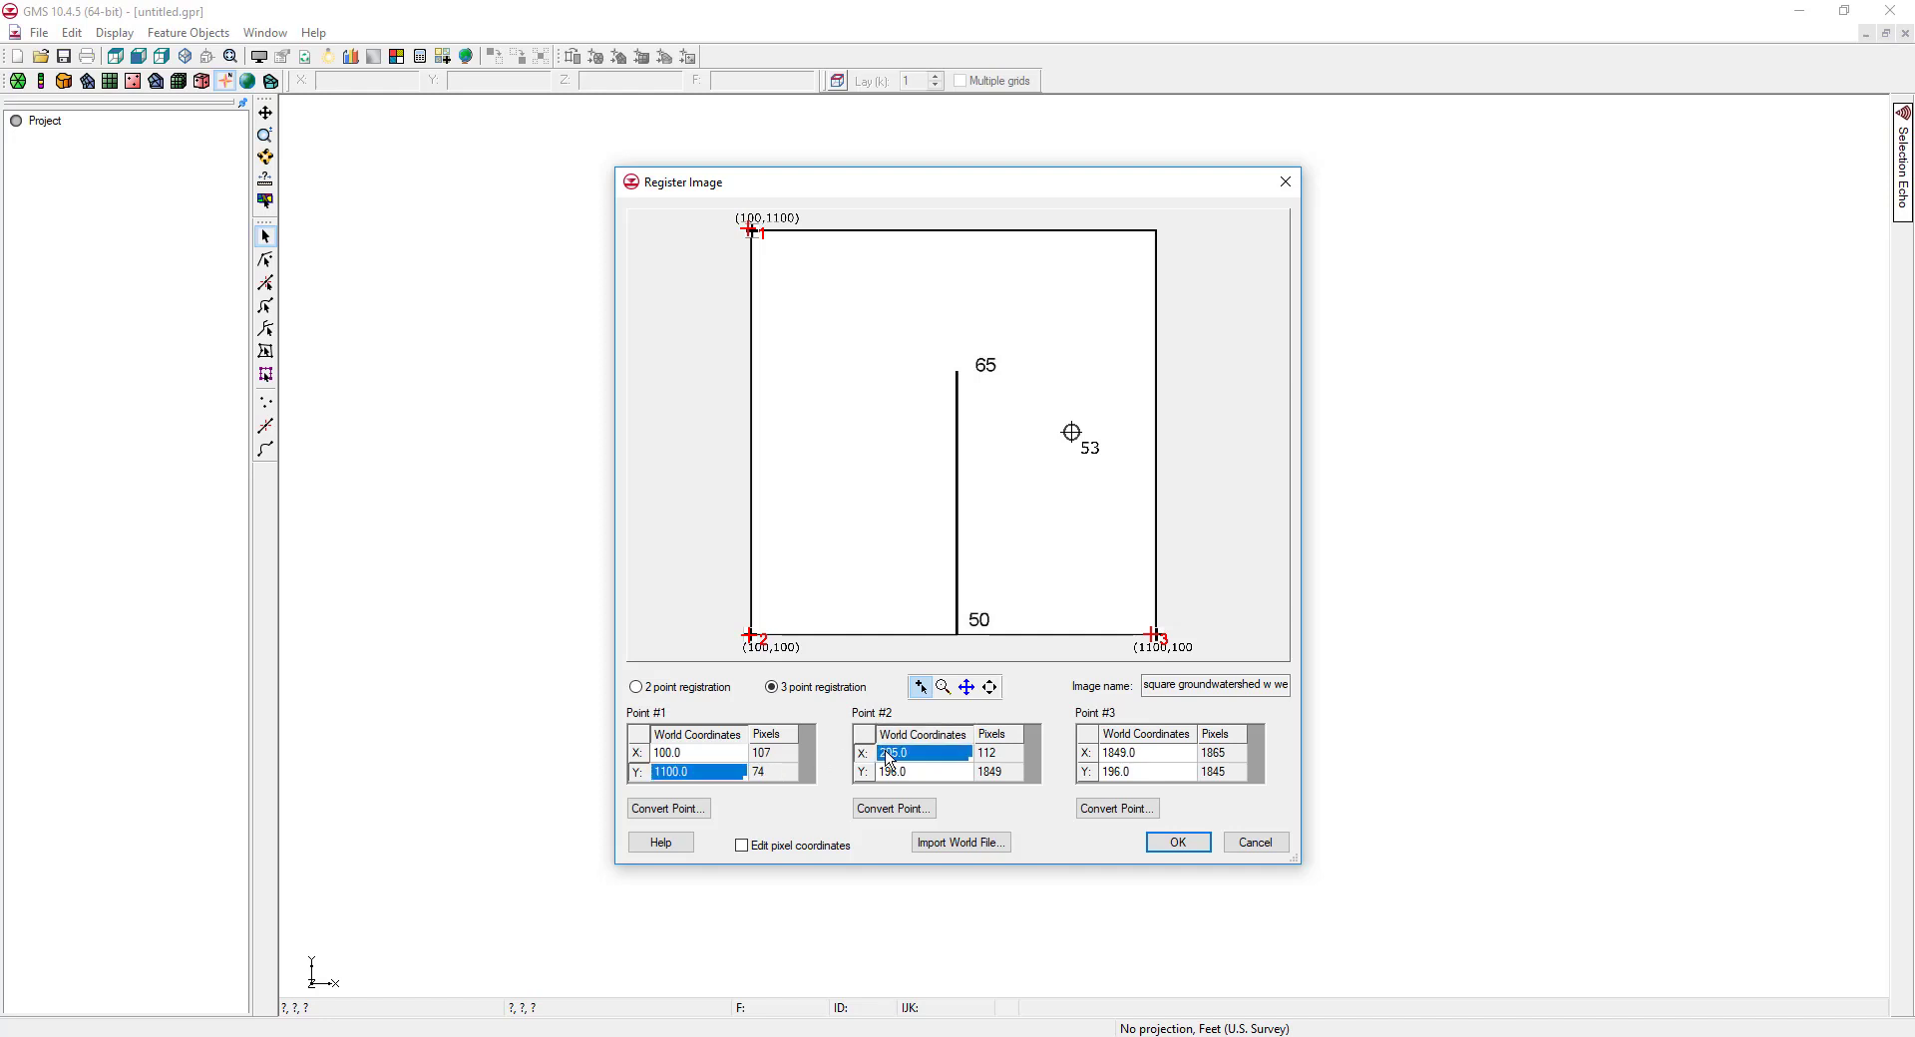
{"action": "type", "text": "100"}
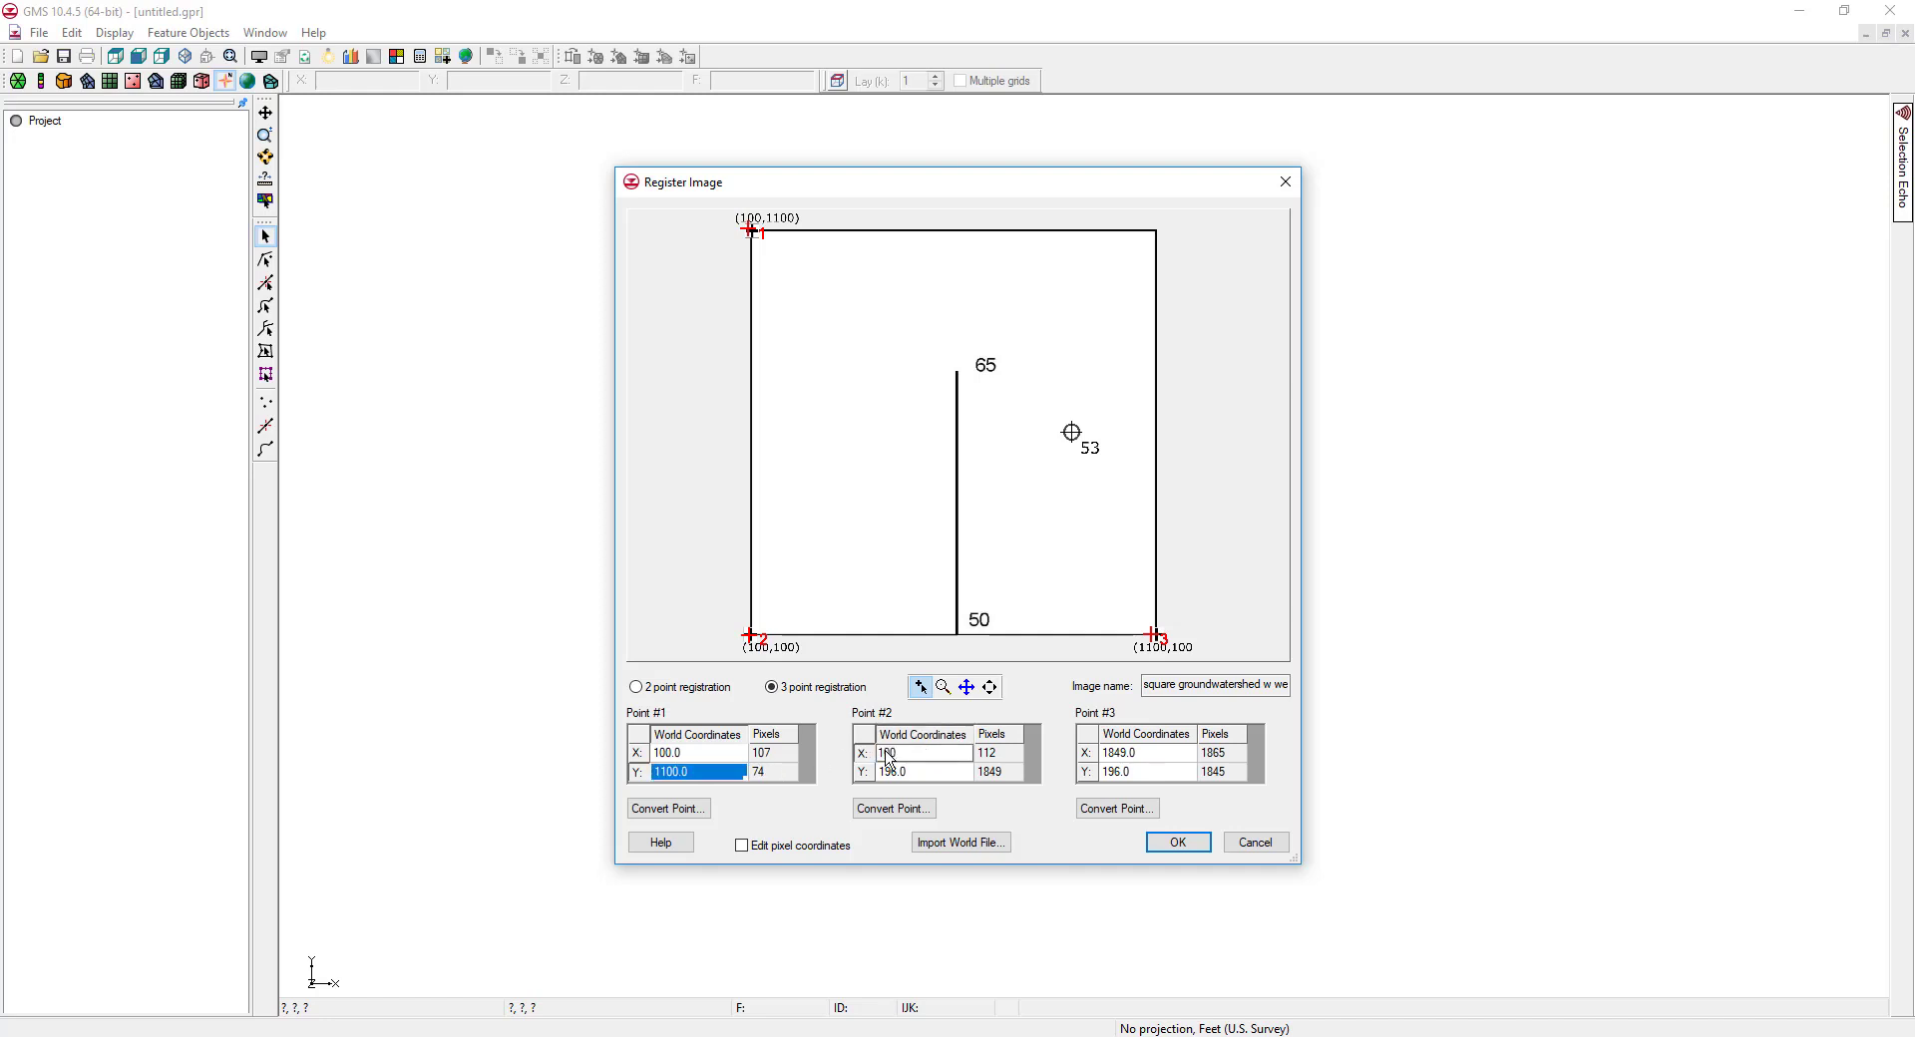
{"action": "left_click", "coordinate": [884, 779]}
{"action": "type", "text": "1"}
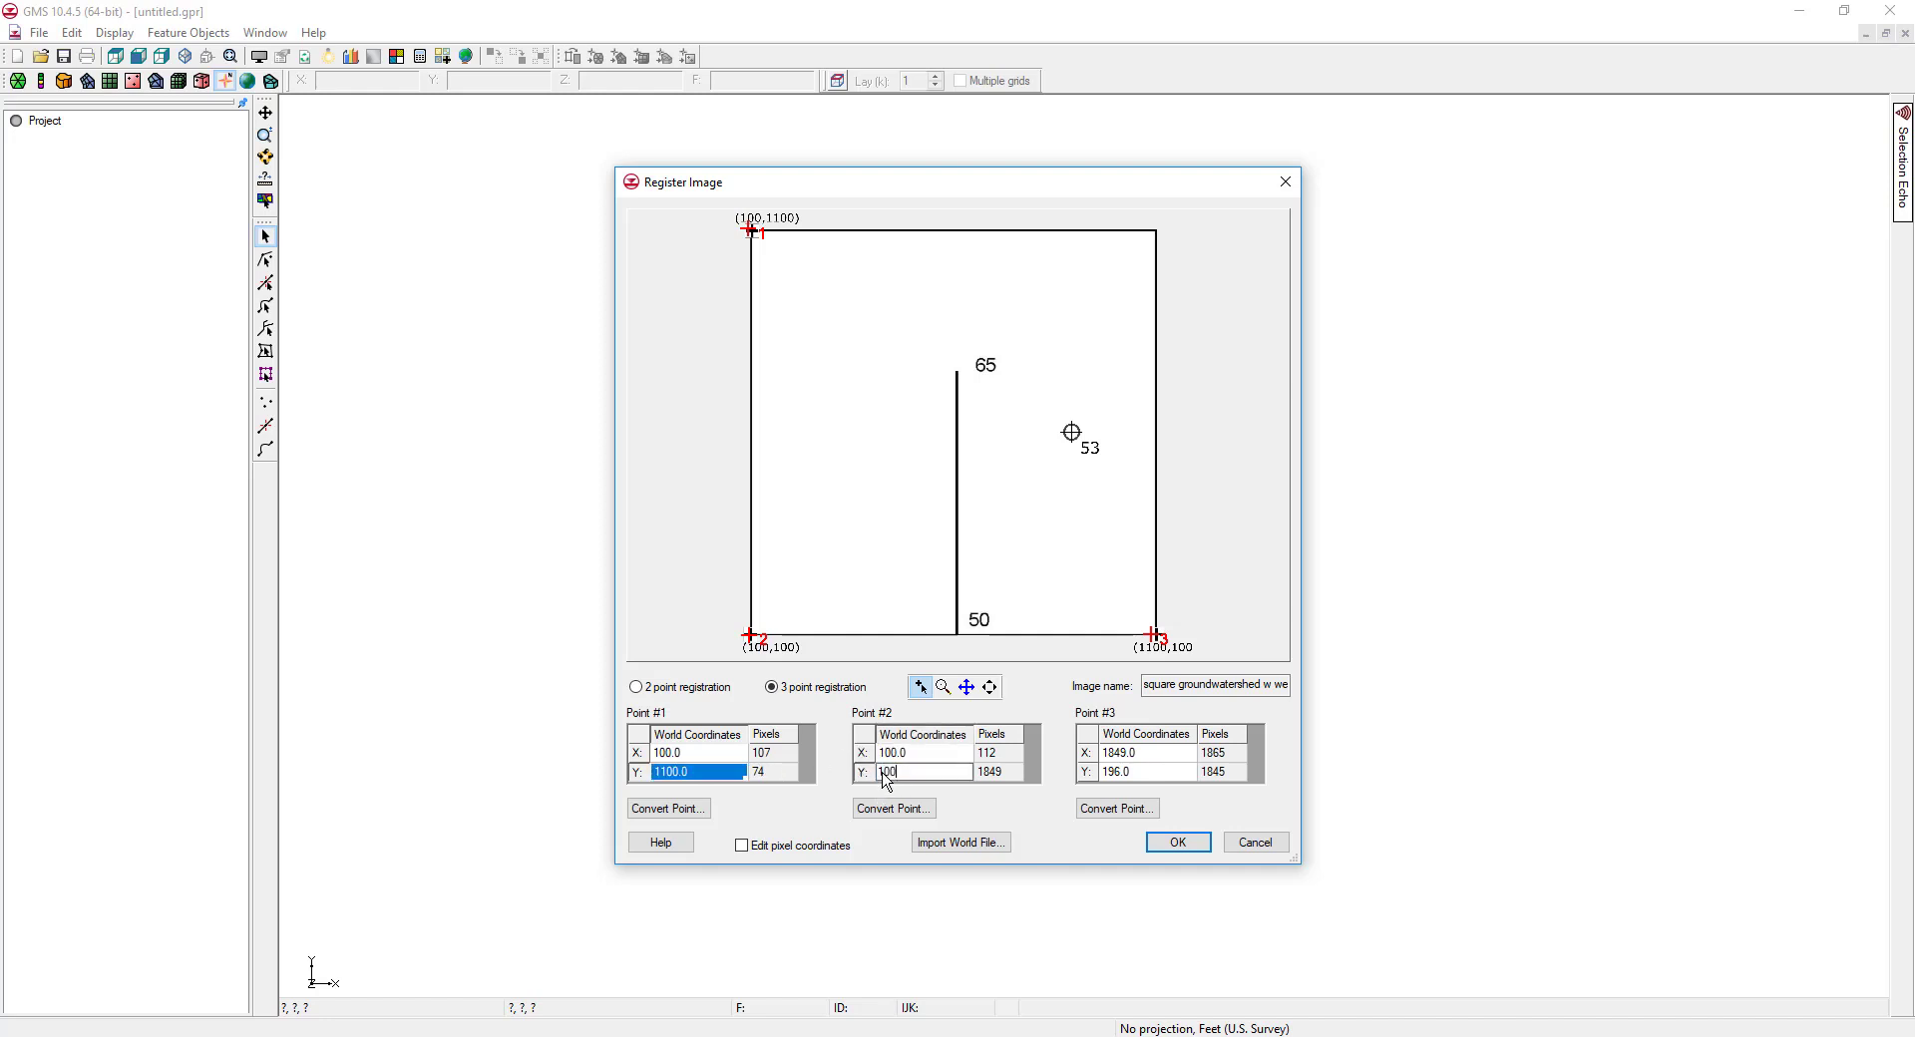
{"action": "type", "text": "00"}
- Set the world coordinates of registration point 3 to X 1100 and Y 100, and complete the image registration
{"action": "left_click", "coordinate": [1124, 756]}
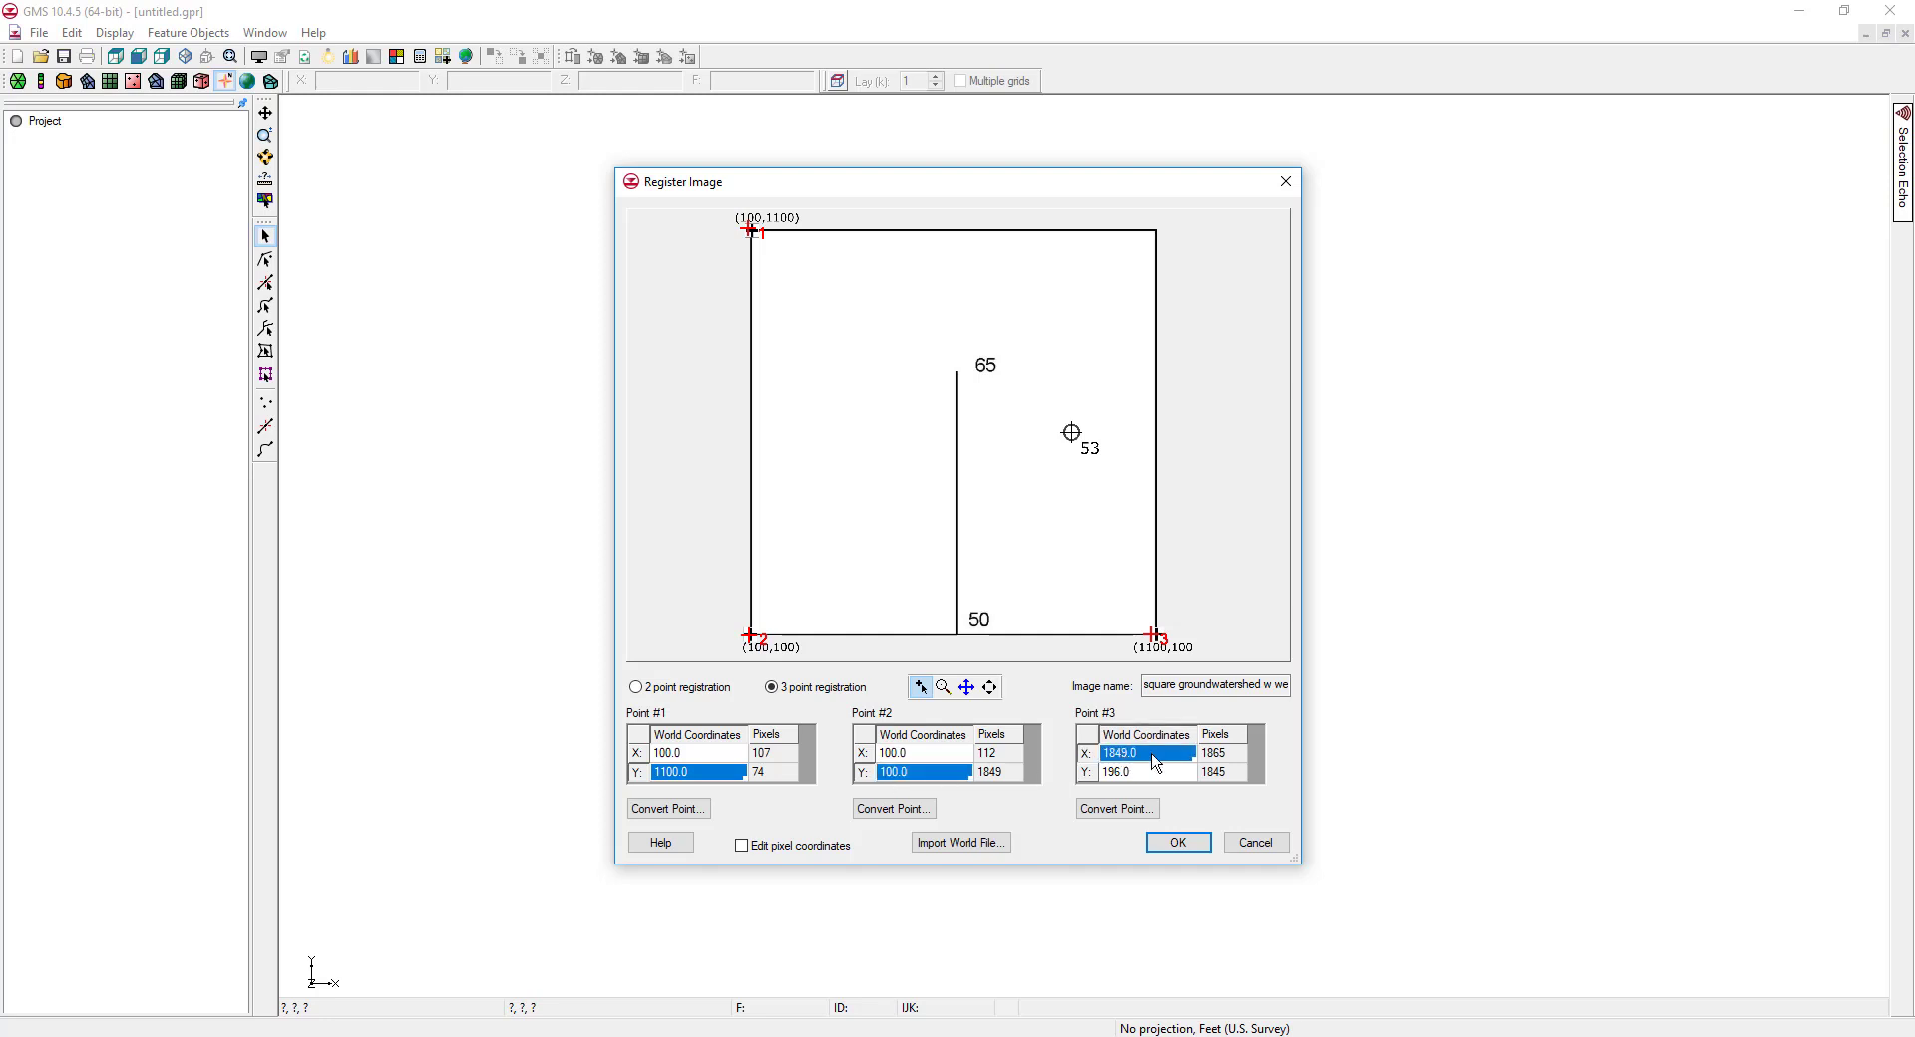
{"action": "type", "text": "1100"}
{"action": "left_click", "coordinate": [1151, 776]}
{"action": "type", "text": "1"}
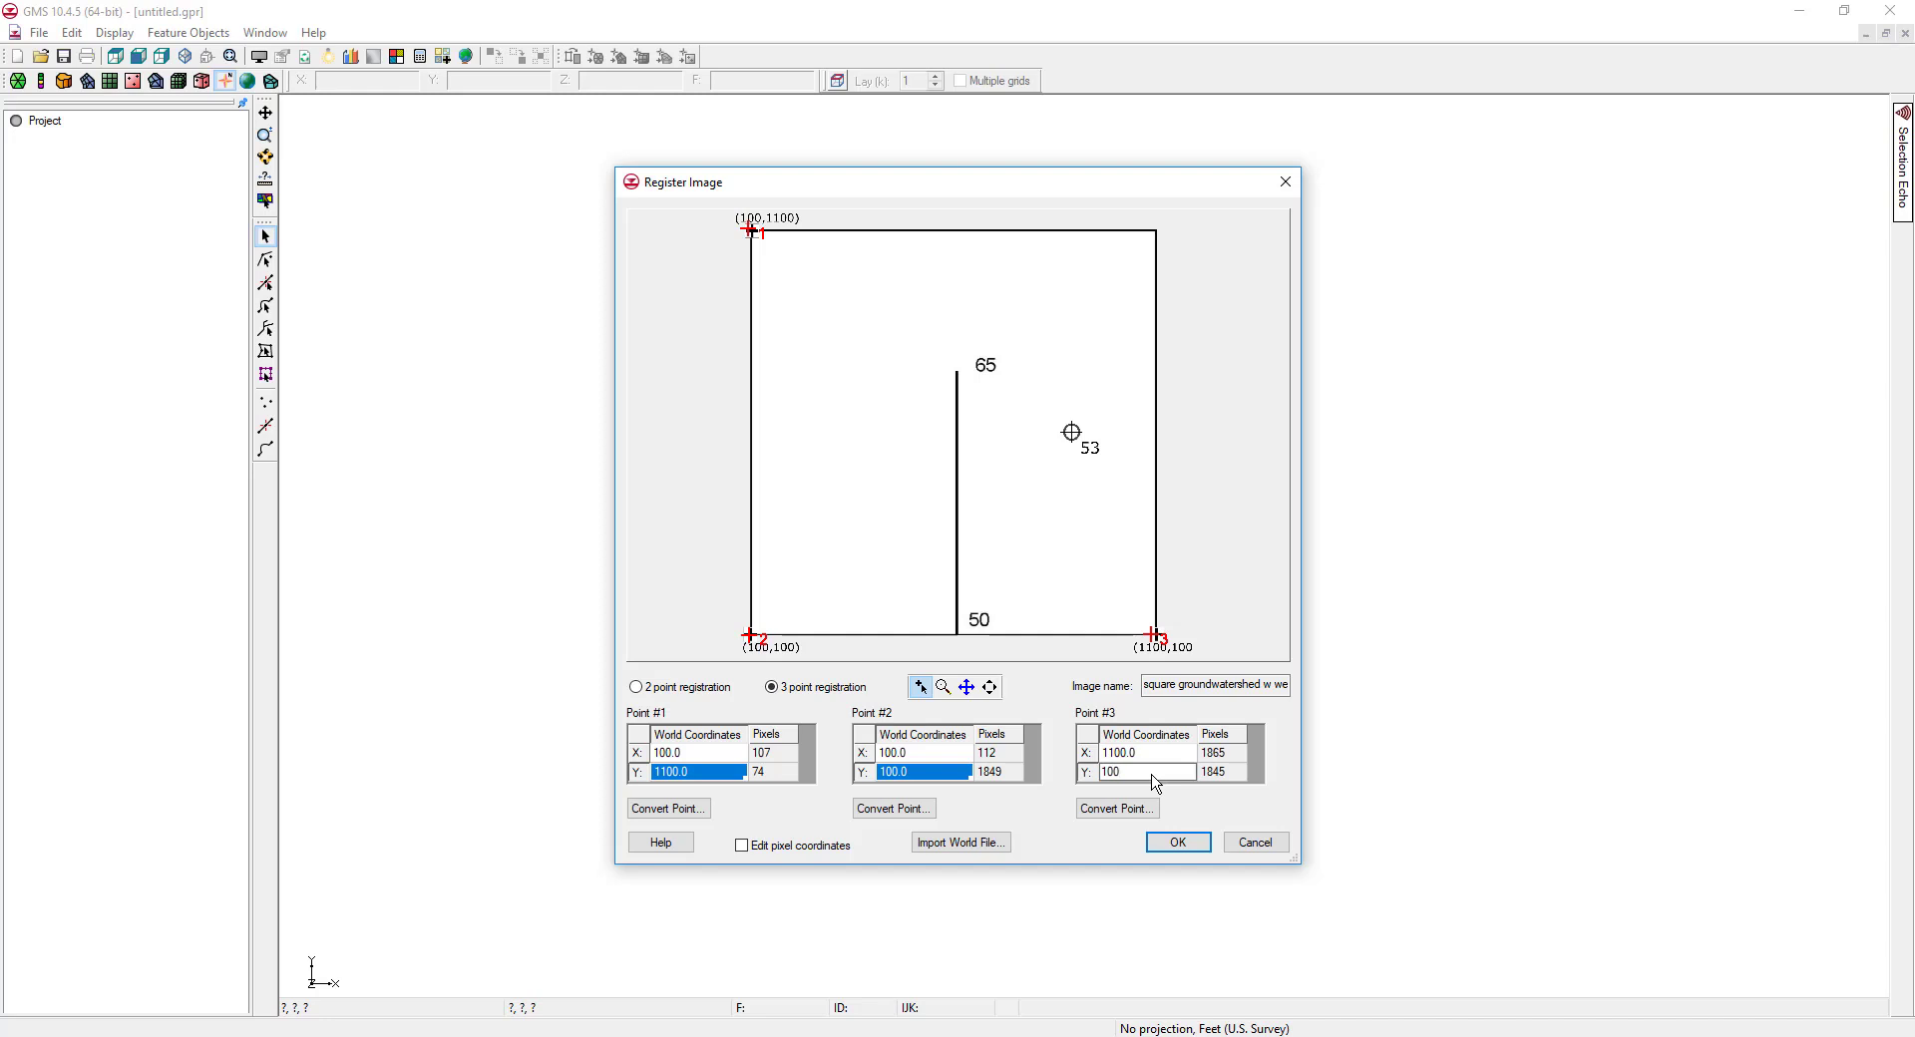
{"action": "type", "text": "00"}
{"action": "left_click", "coordinate": [1180, 846]}
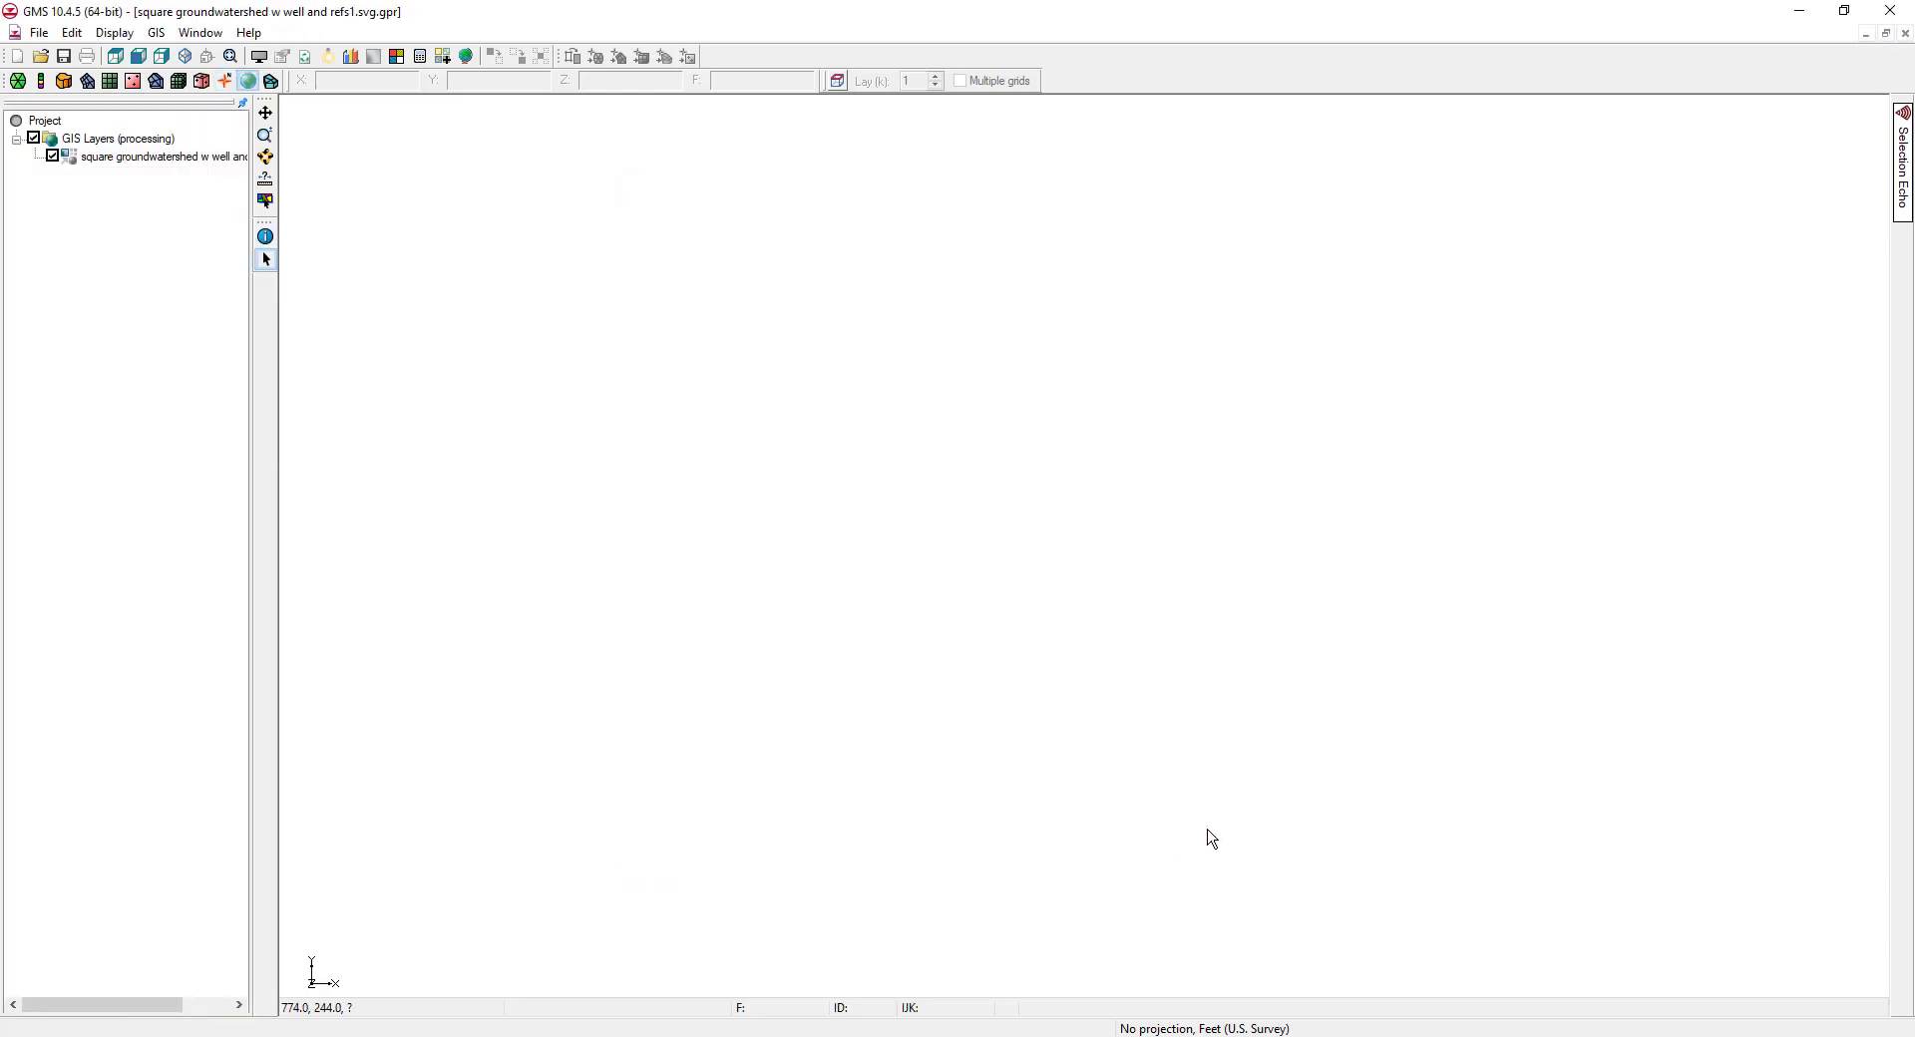
- Create a new MODFLOW conceptual model in the project with the default name and the LPF or UPW flow package
{"action": "left_click", "coordinate": [50, 124]}
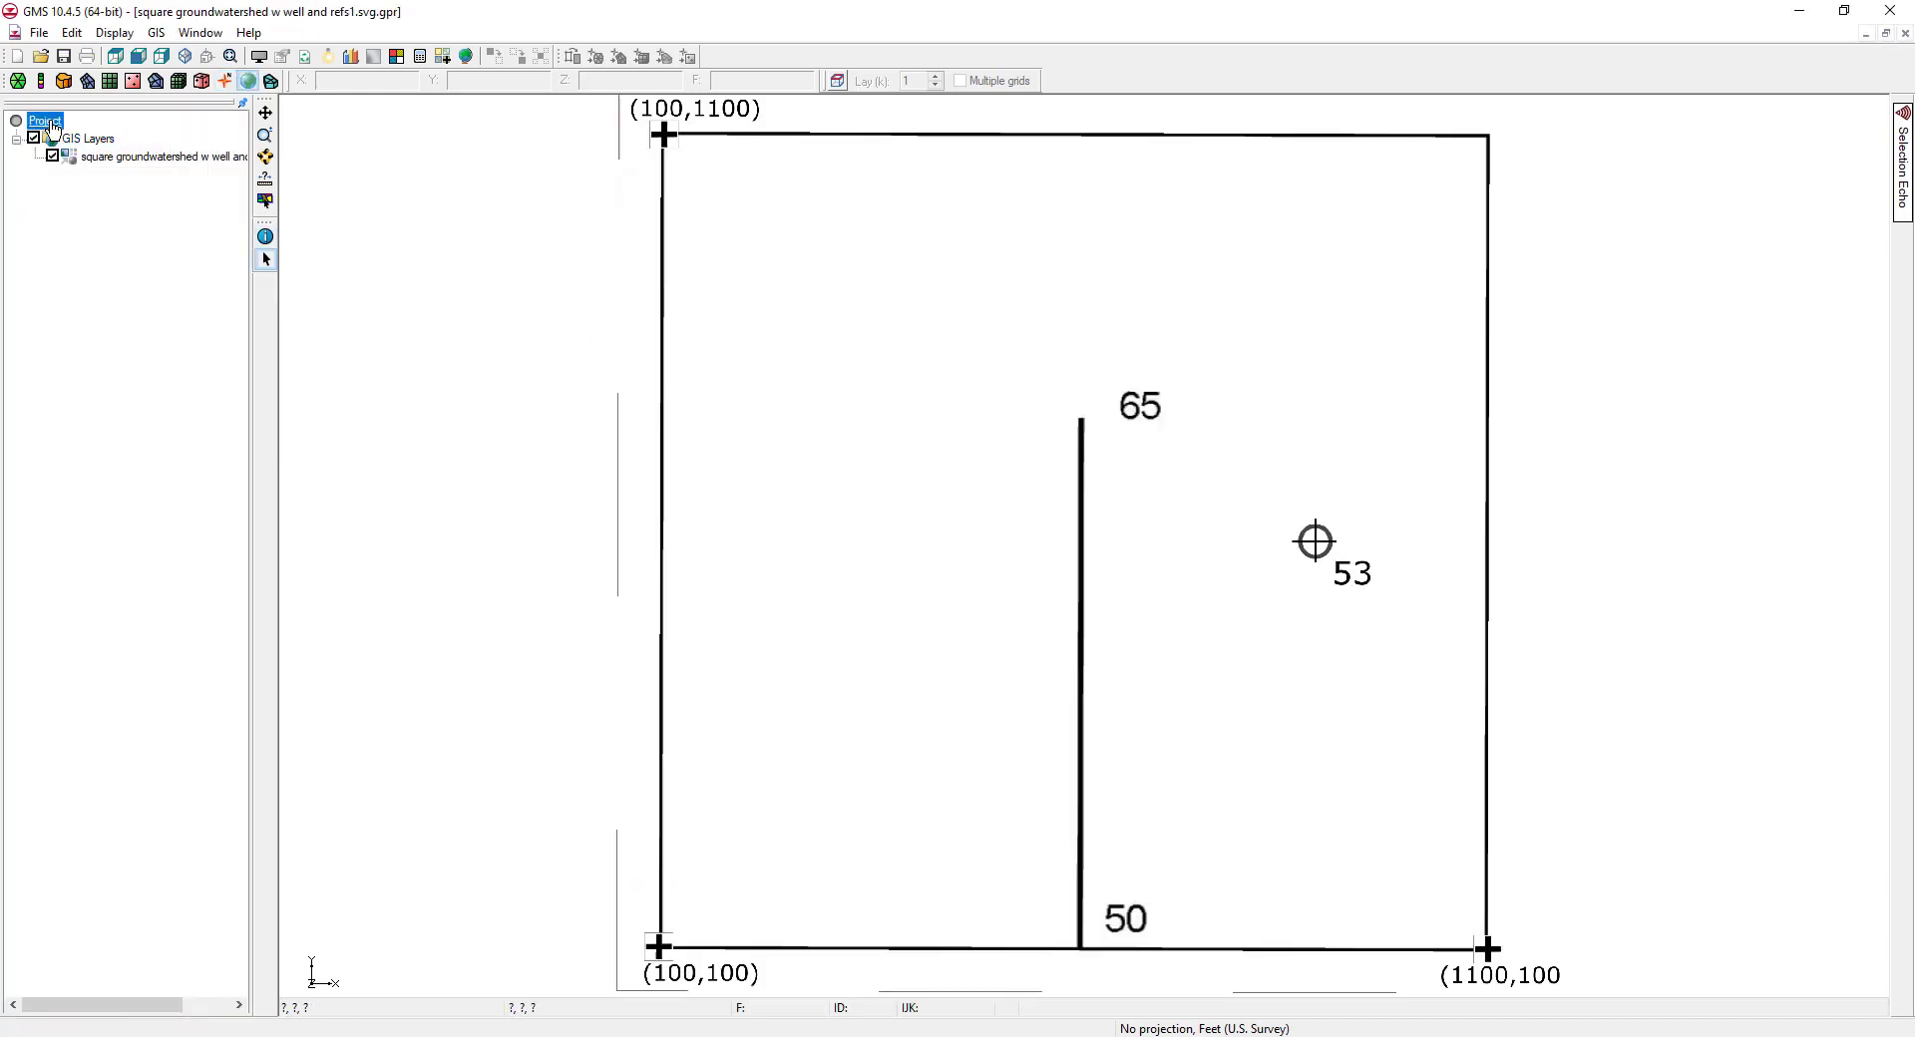
{"action": "right_click", "coordinate": [51, 125]}
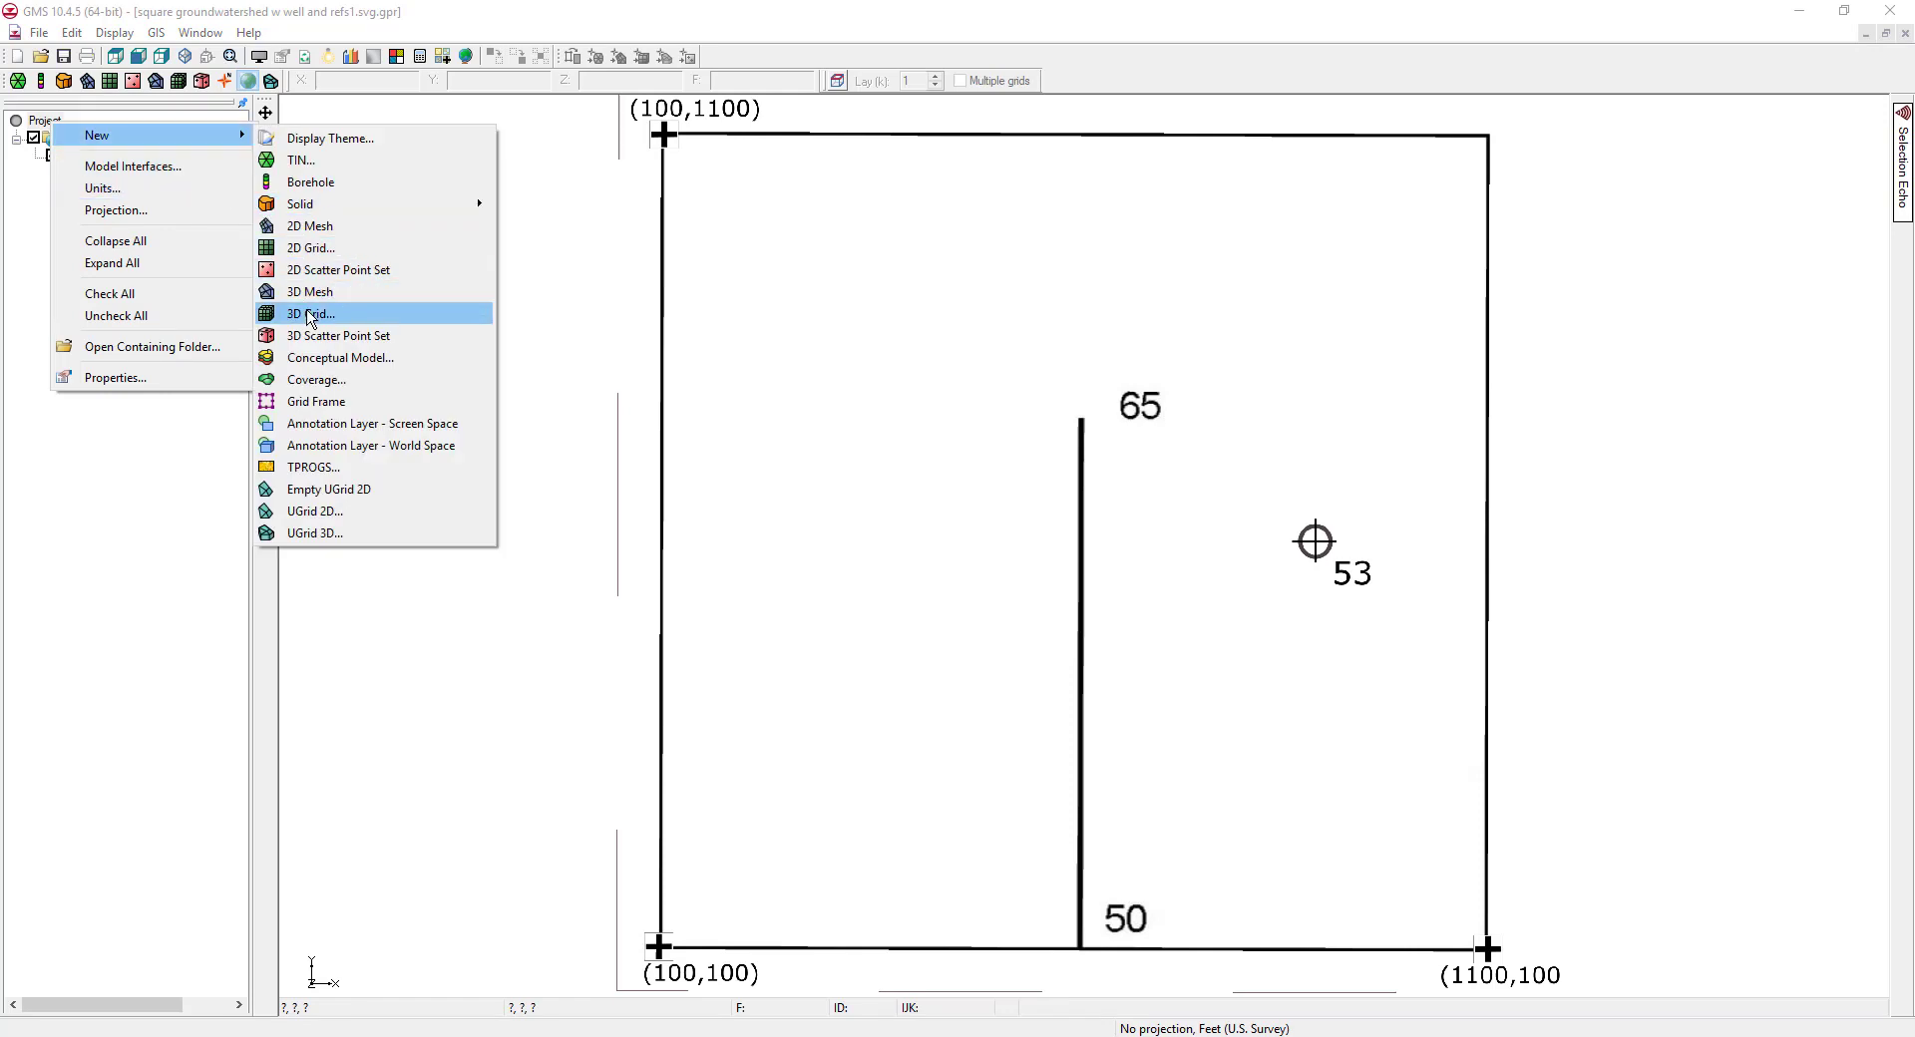
{"action": "left_click", "coordinate": [314, 357]}
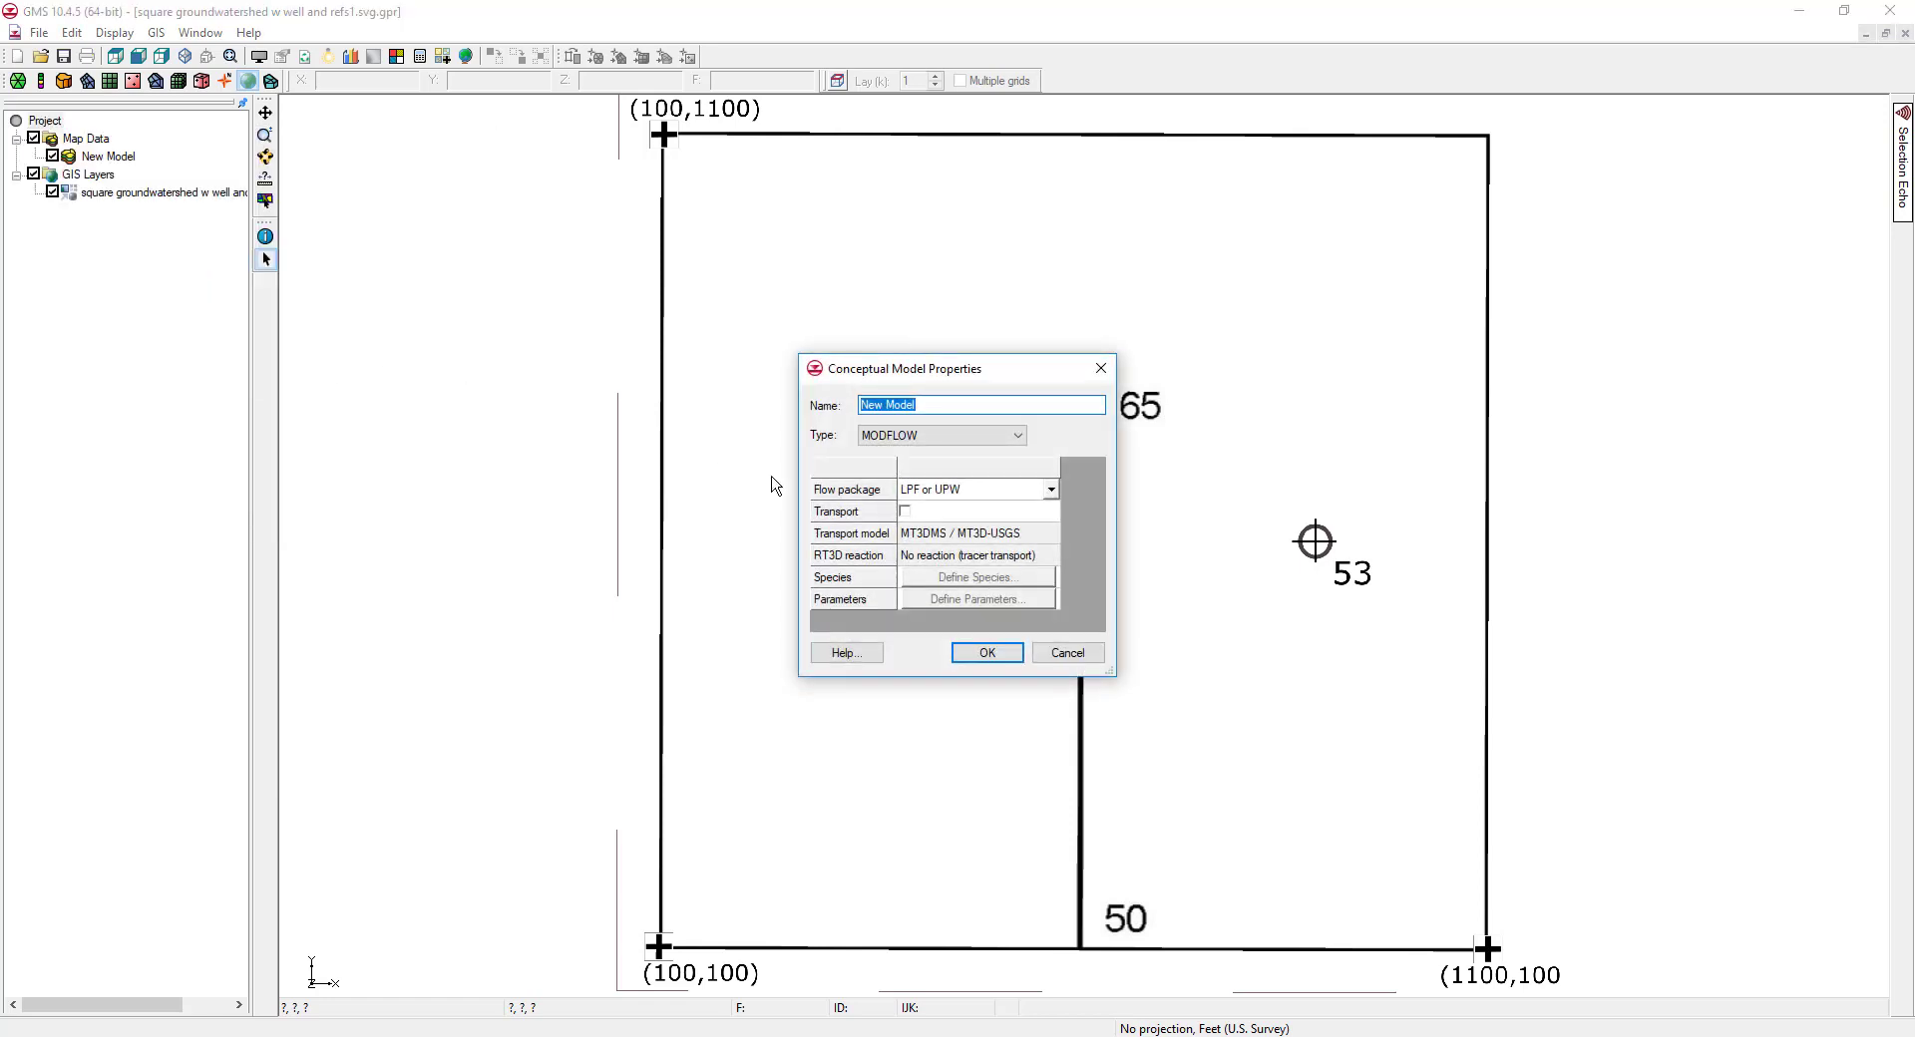
{"action": "left_click", "coordinate": [988, 652]}
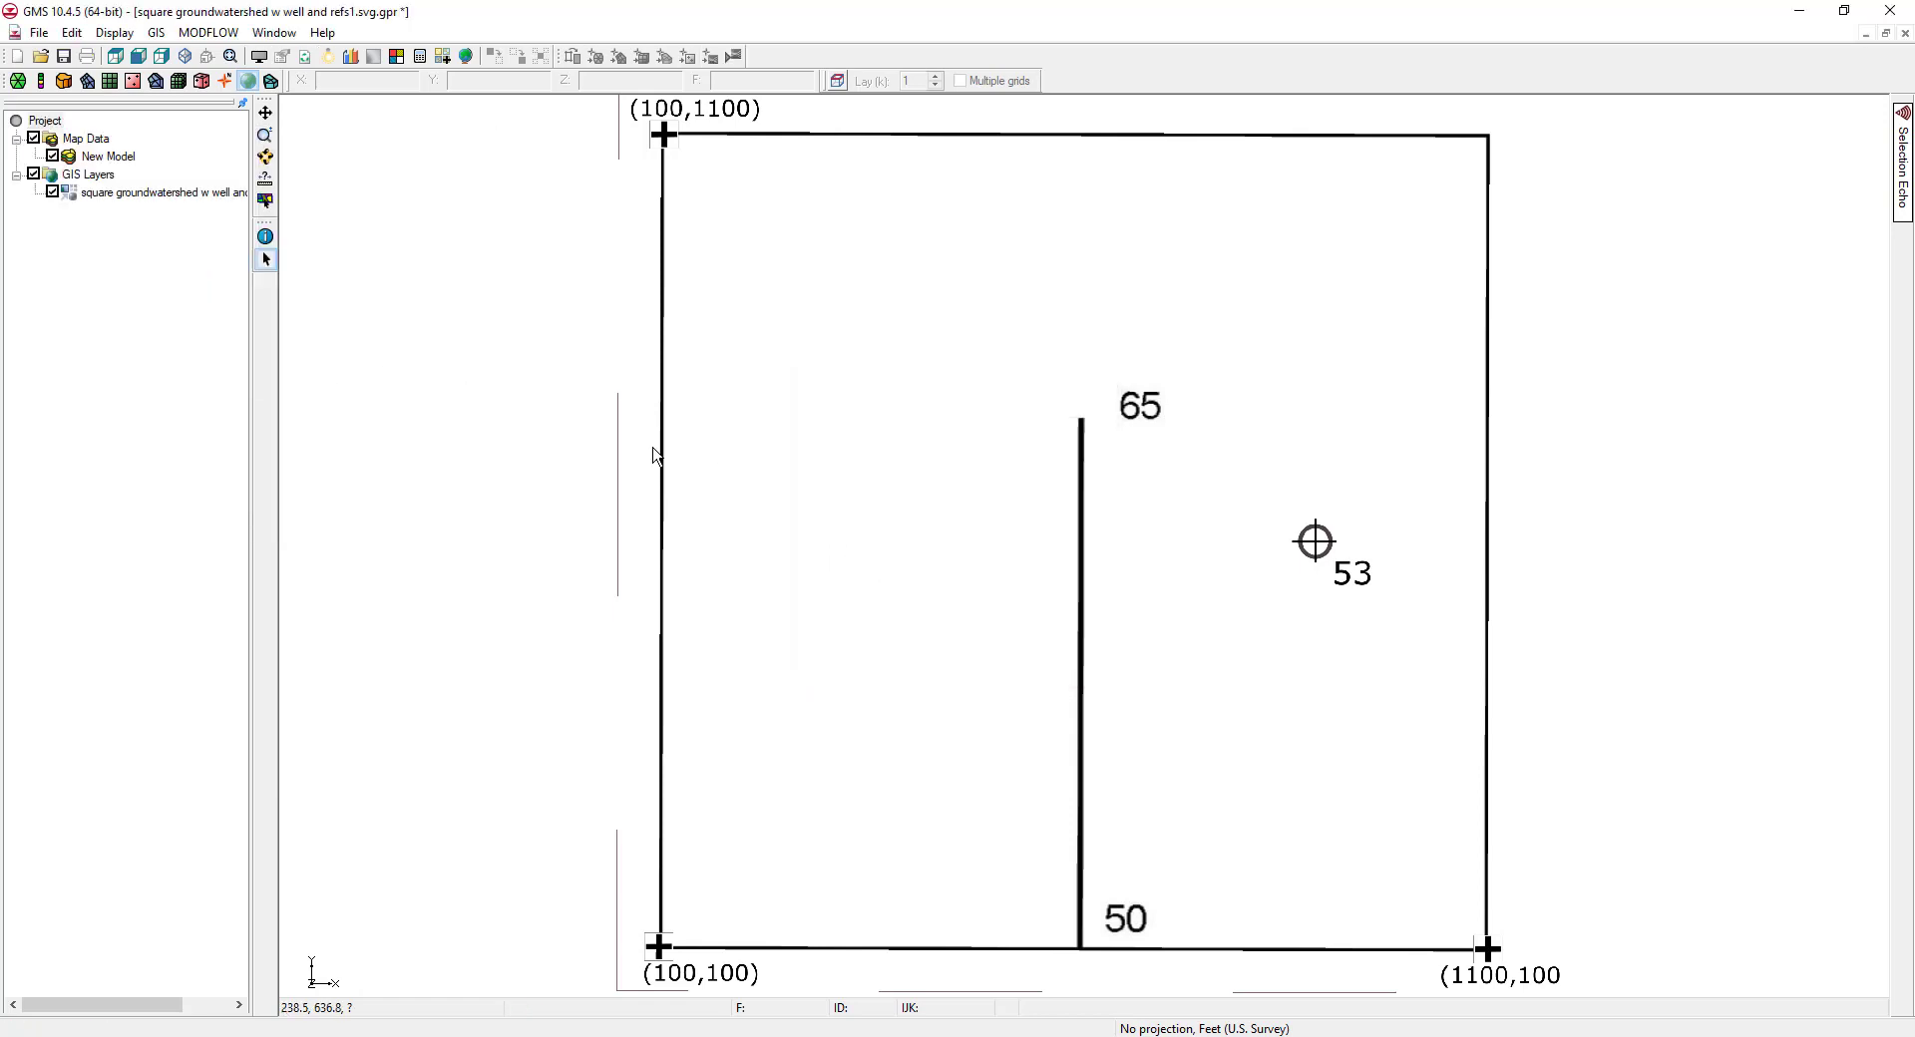
- Add a coverage named K to the conceptual model with the Horizontal K, Vertical K and Horizontal anis. areal properties
{"action": "left_click", "coordinate": [90, 156]}
{"action": "right_click", "coordinate": [90, 155]}
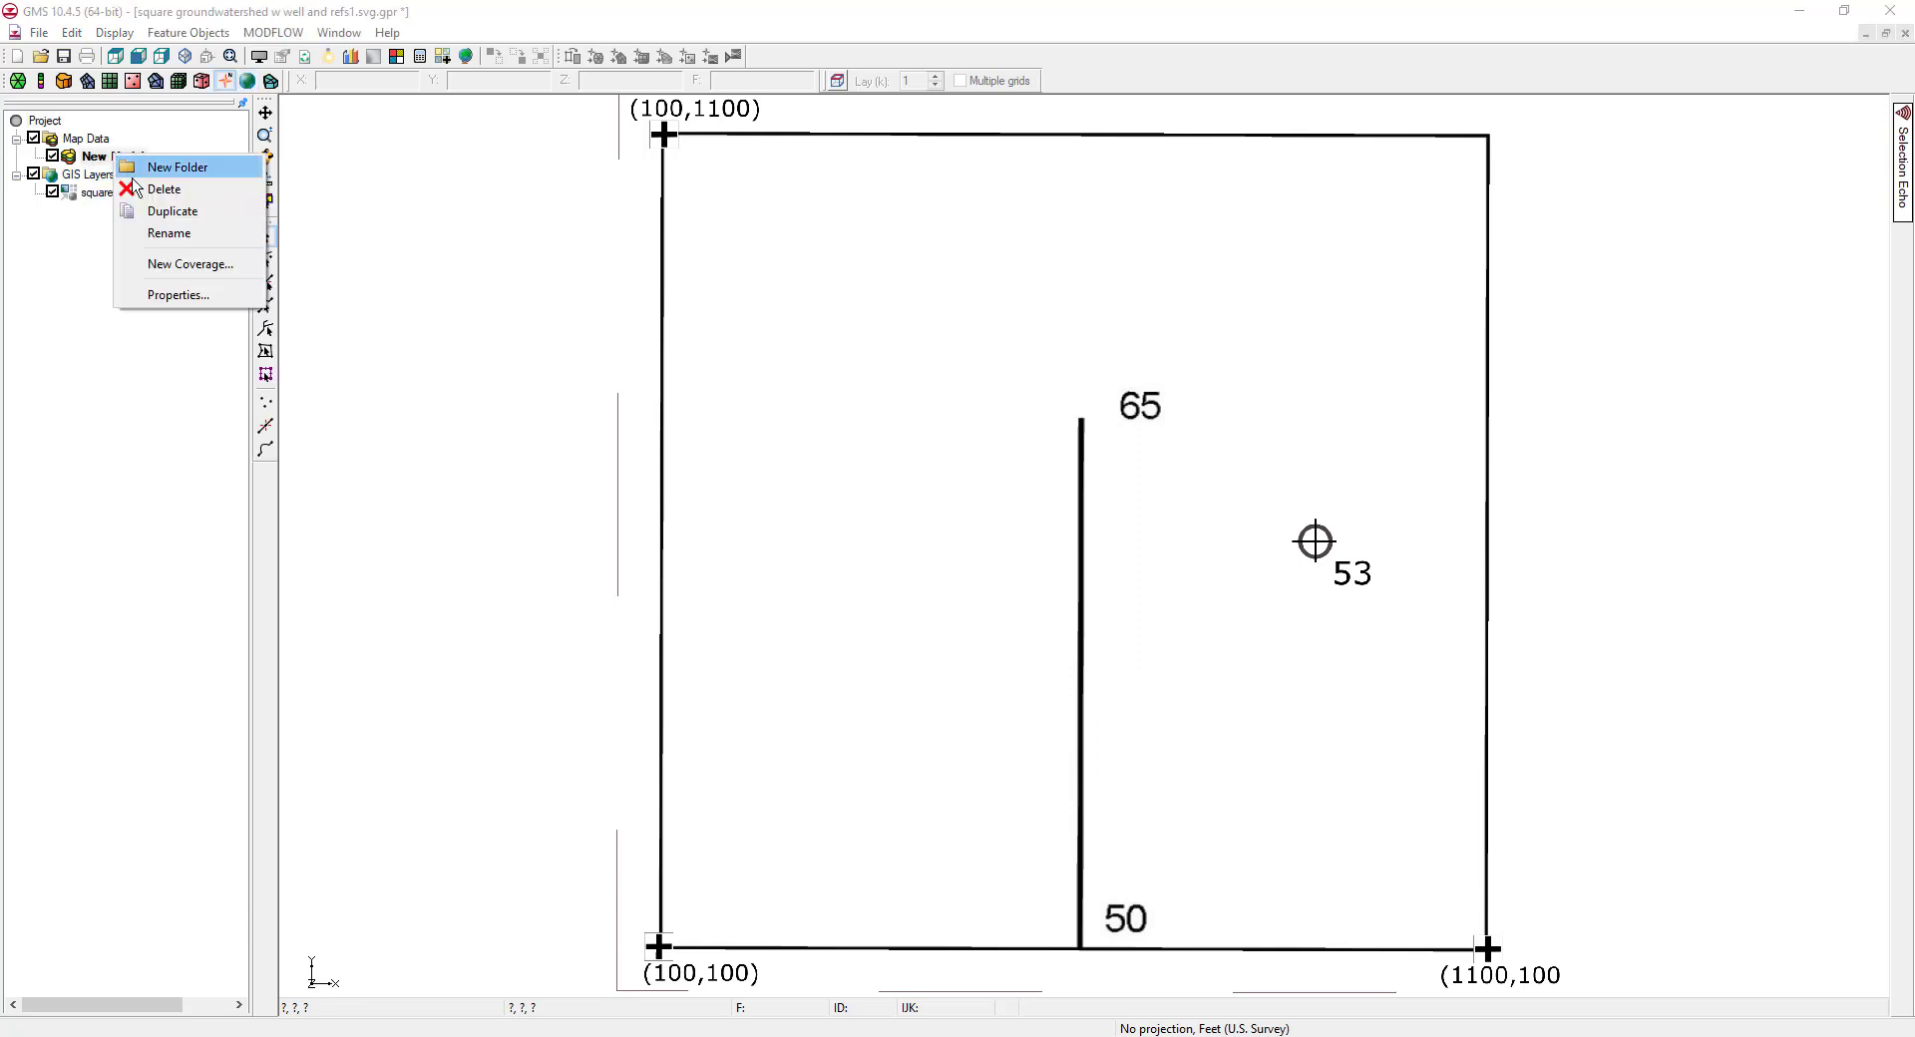
{"action": "left_click", "coordinate": [172, 262]}
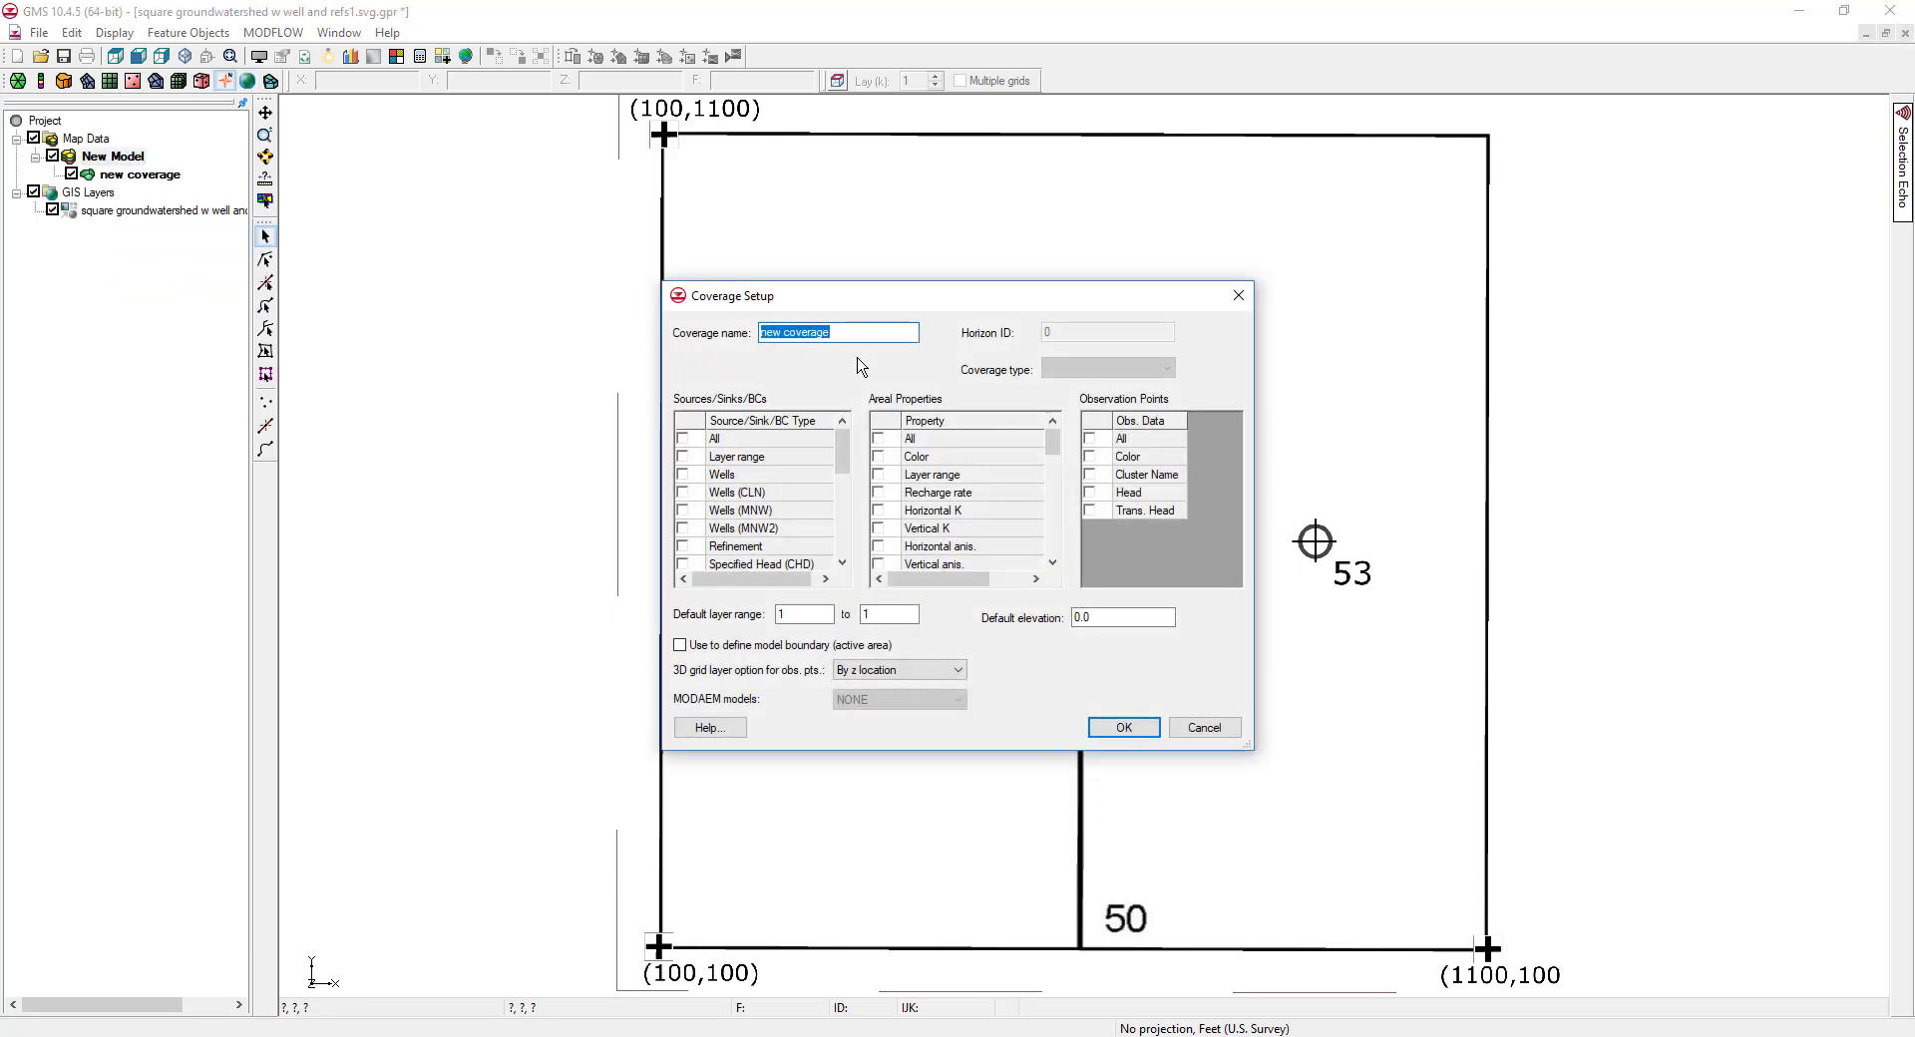
{"action": "type", "text": "K"}
{"action": "left_click", "coordinate": [879, 511]}
{"action": "left_click", "coordinate": [879, 528]}
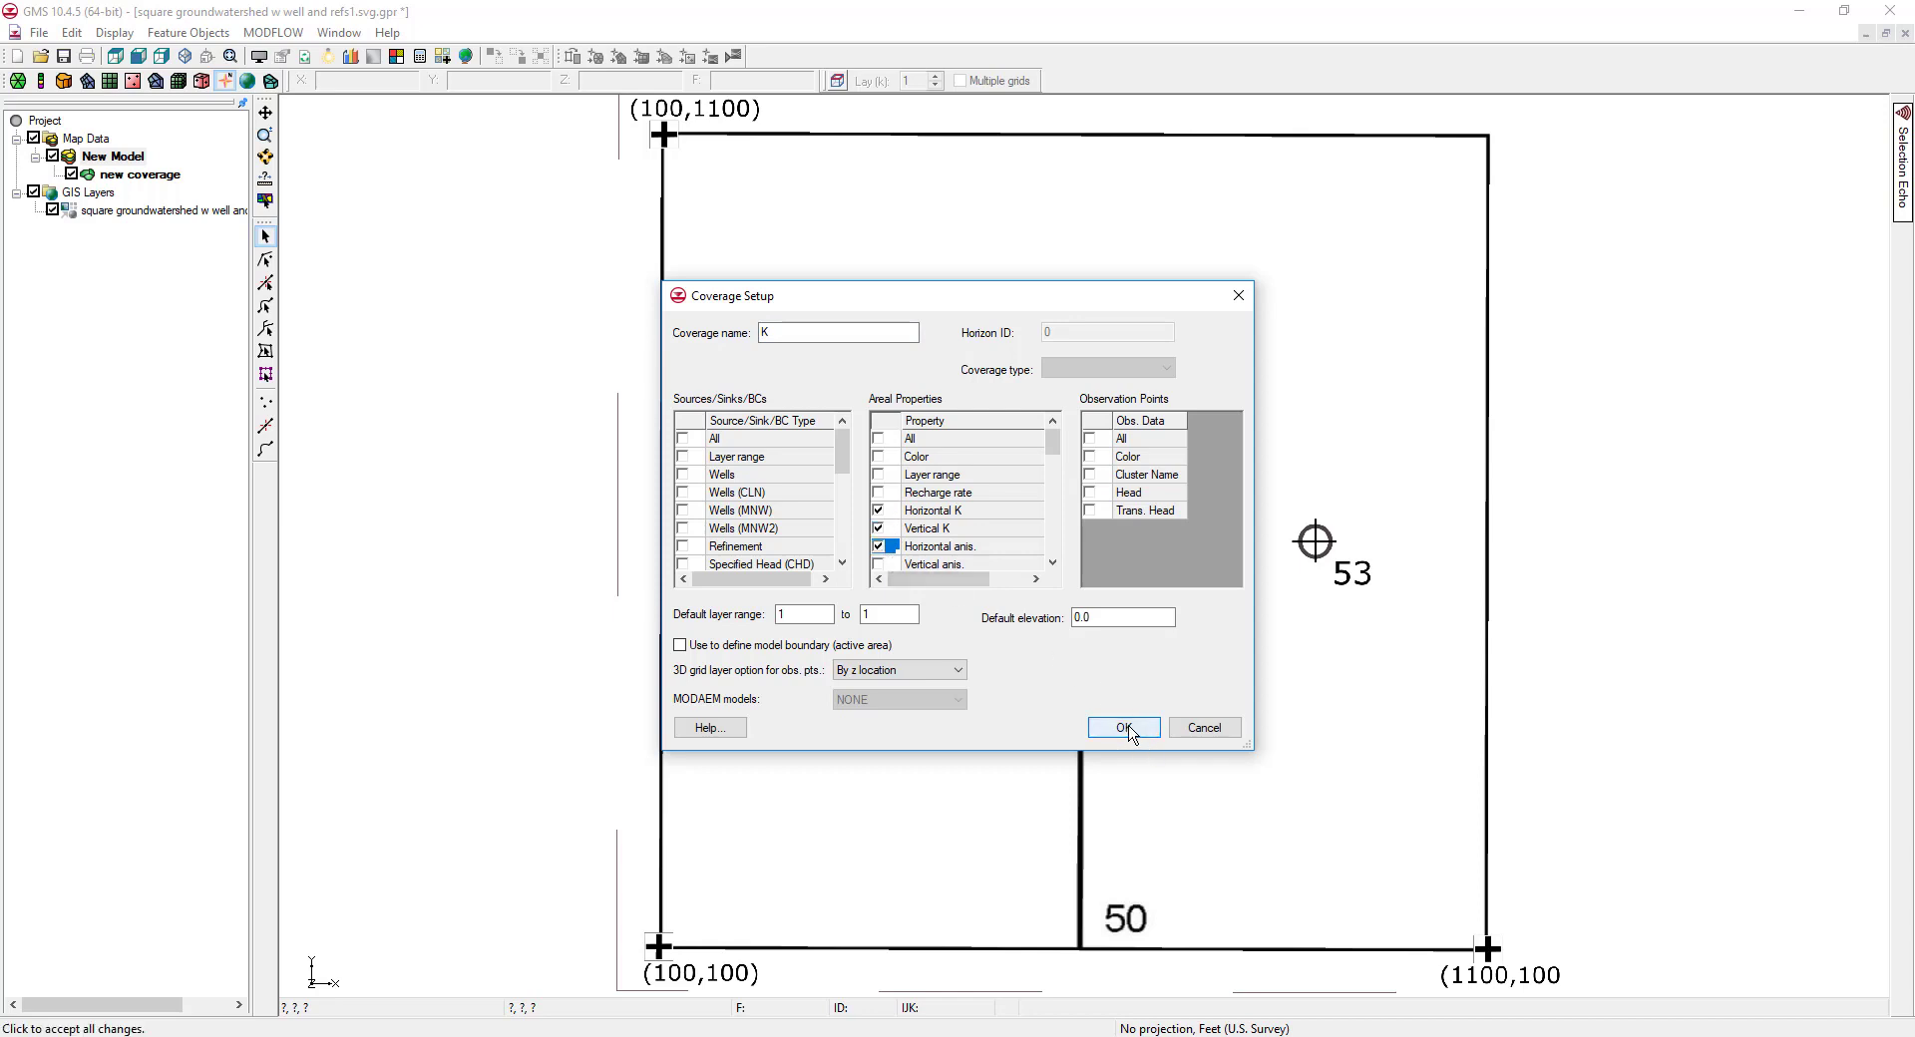
{"action": "left_click", "coordinate": [1122, 727]}
- Add a coverage named recharge to the conceptual model with the Recharge rate areal property
{"action": "right_click", "coordinate": [130, 159]}
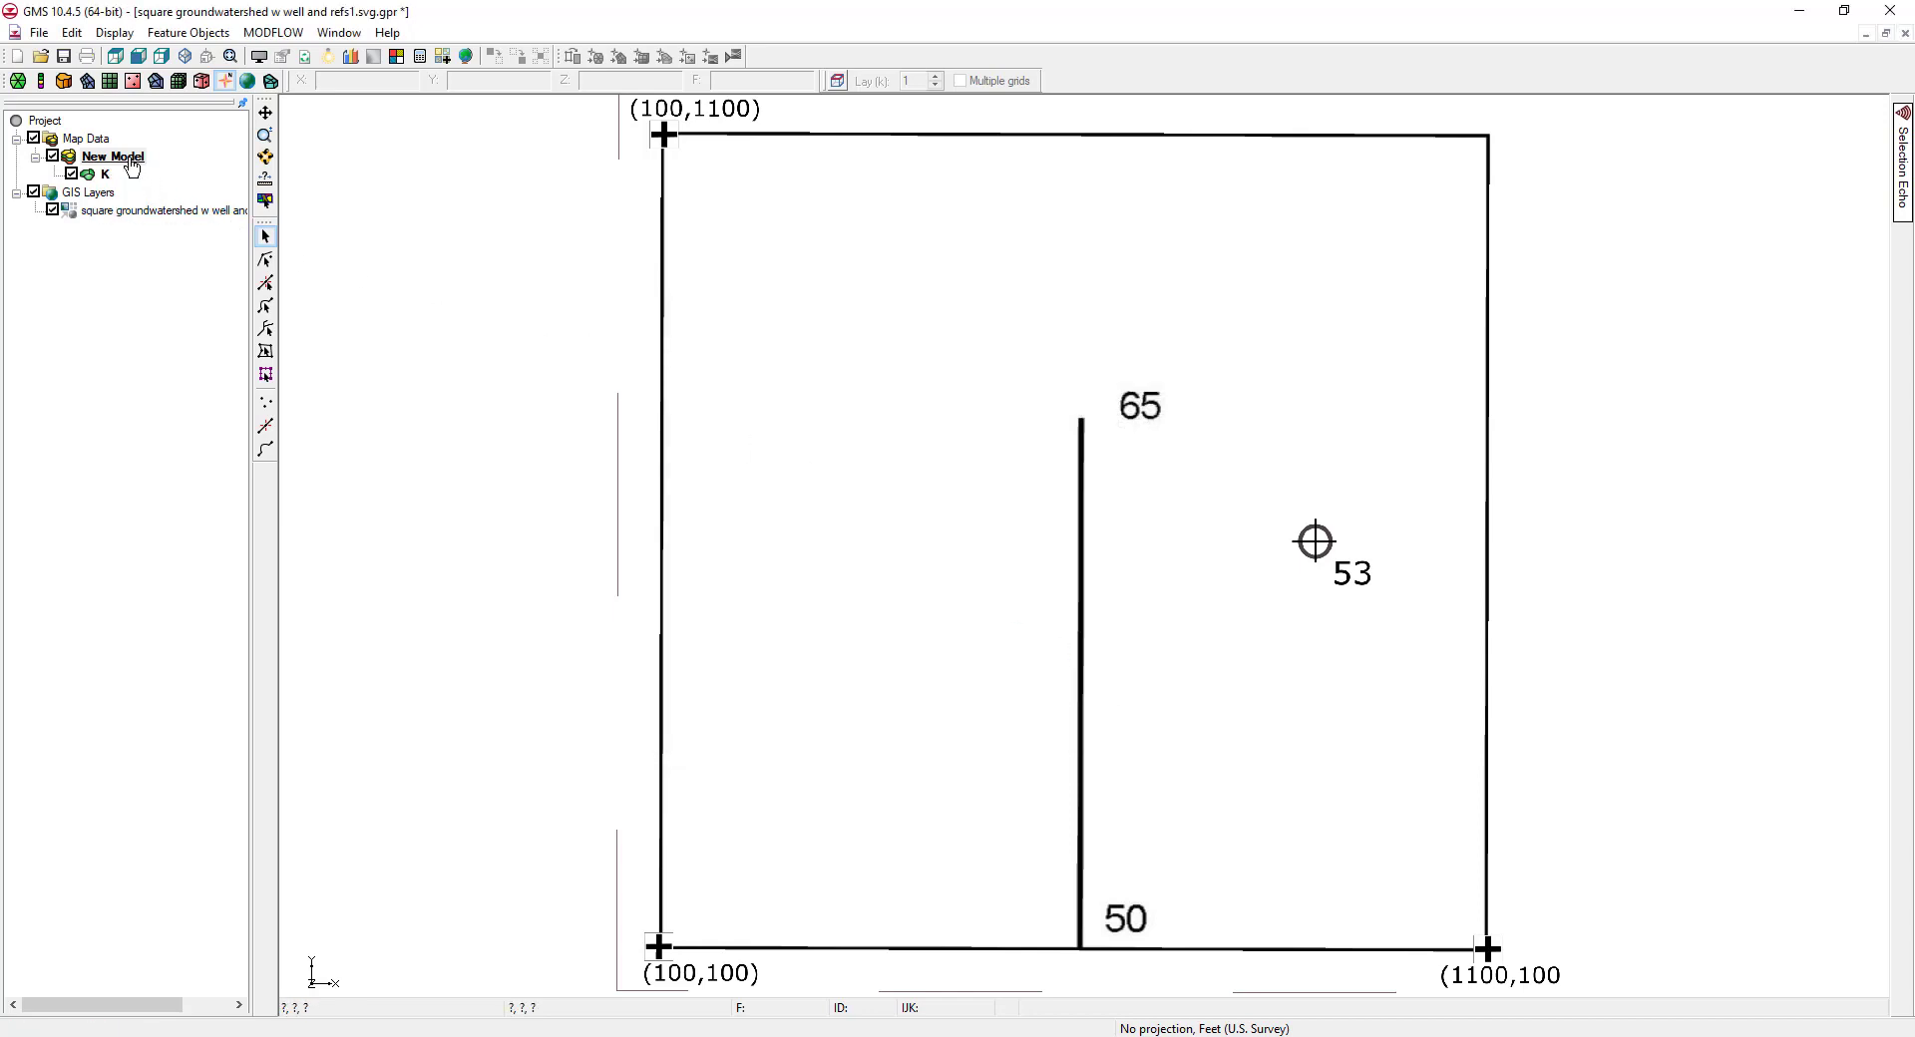
{"action": "left_click", "coordinate": [201, 269]}
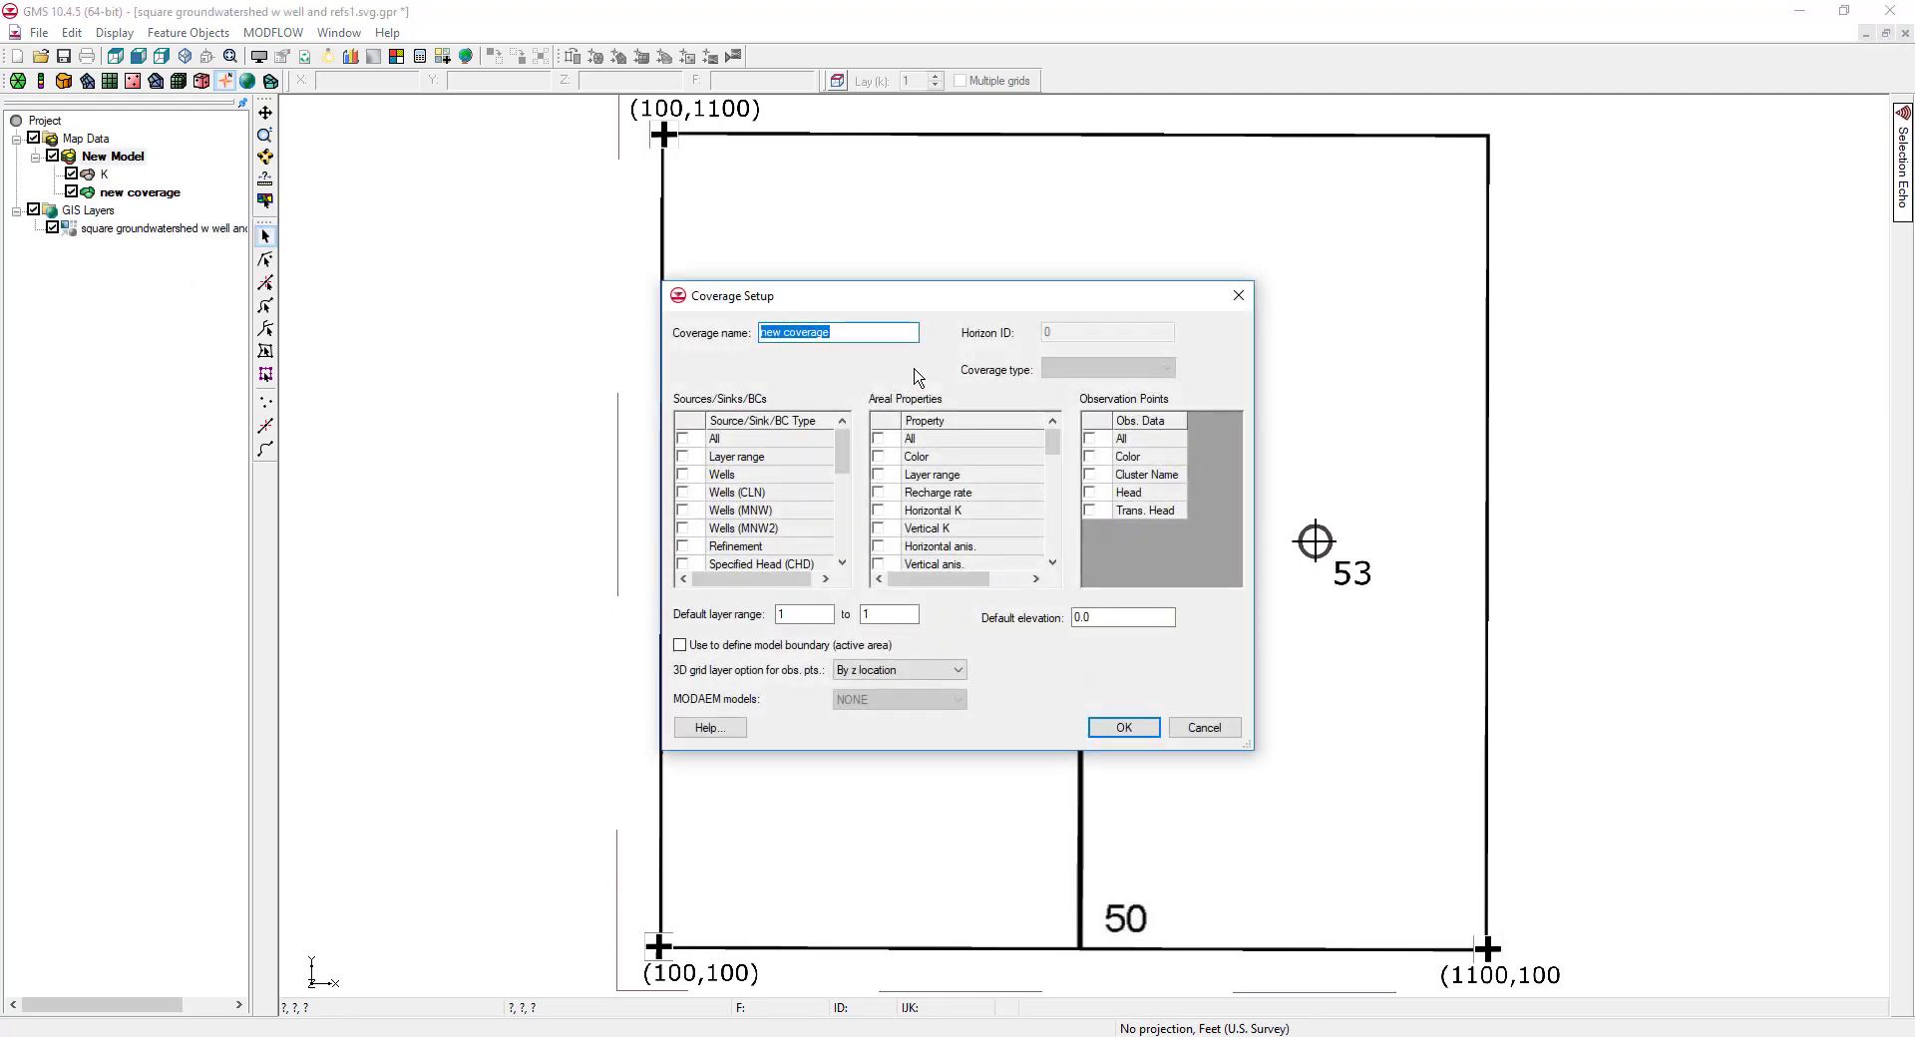
{"action": "type", "text": "recharge"}
{"action": "left_click", "coordinate": [879, 491]}
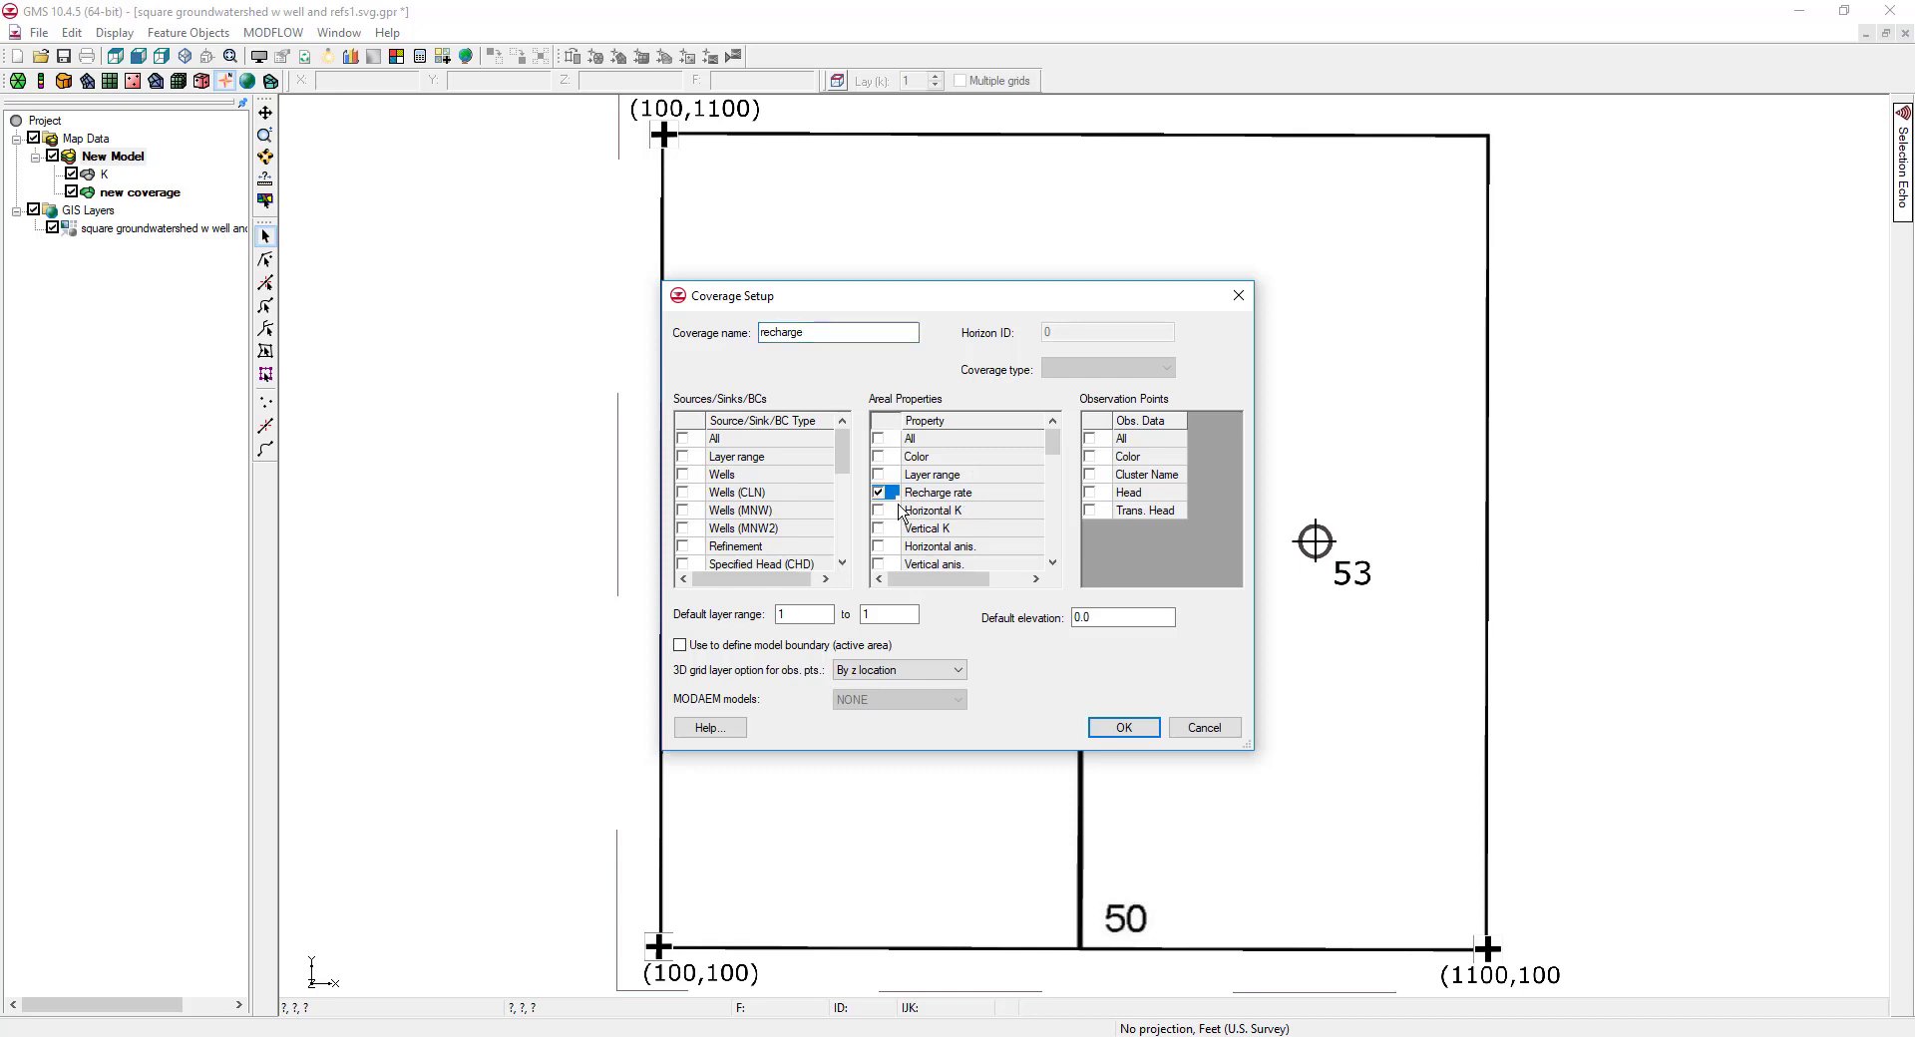
{"action": "left_click", "coordinate": [1124, 730]}
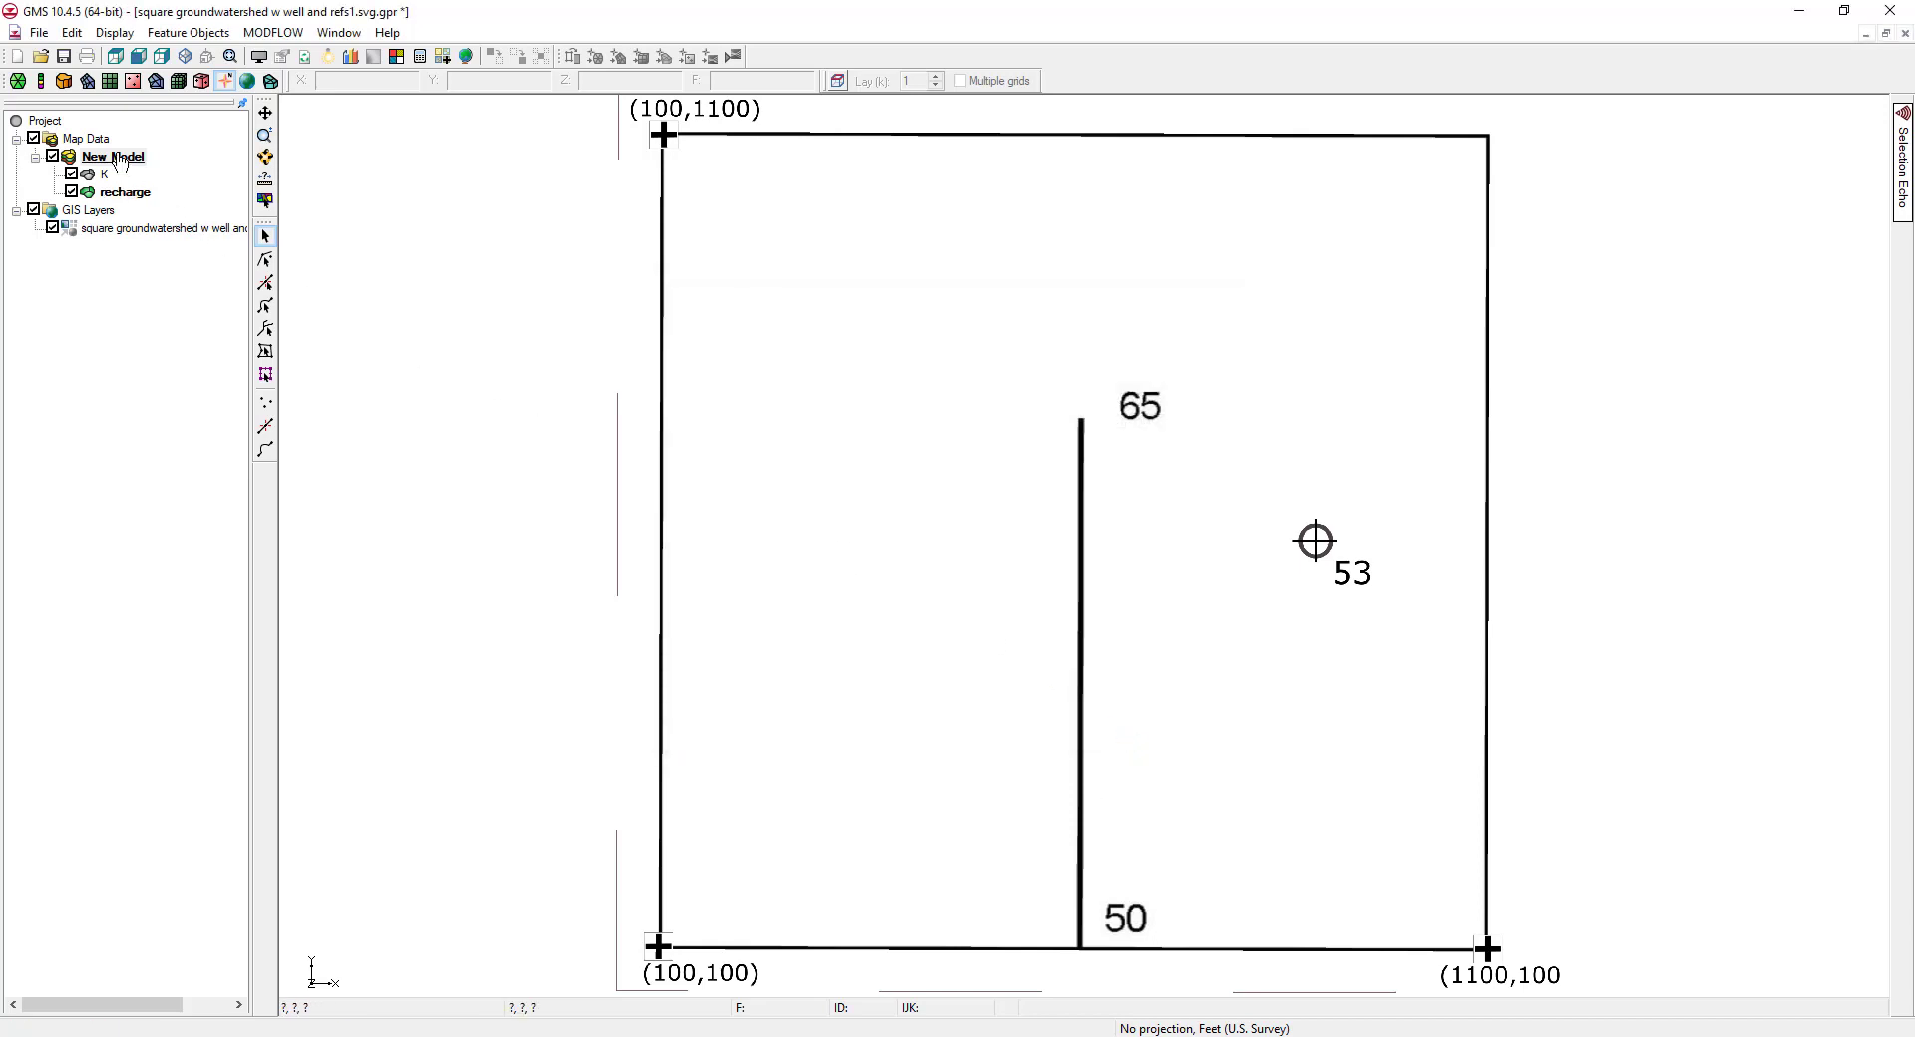
- Add a coverage named stream with Specified Head (CHD) as its source/sink type, used to define the model boundary
{"action": "right_click", "coordinate": [119, 162]}
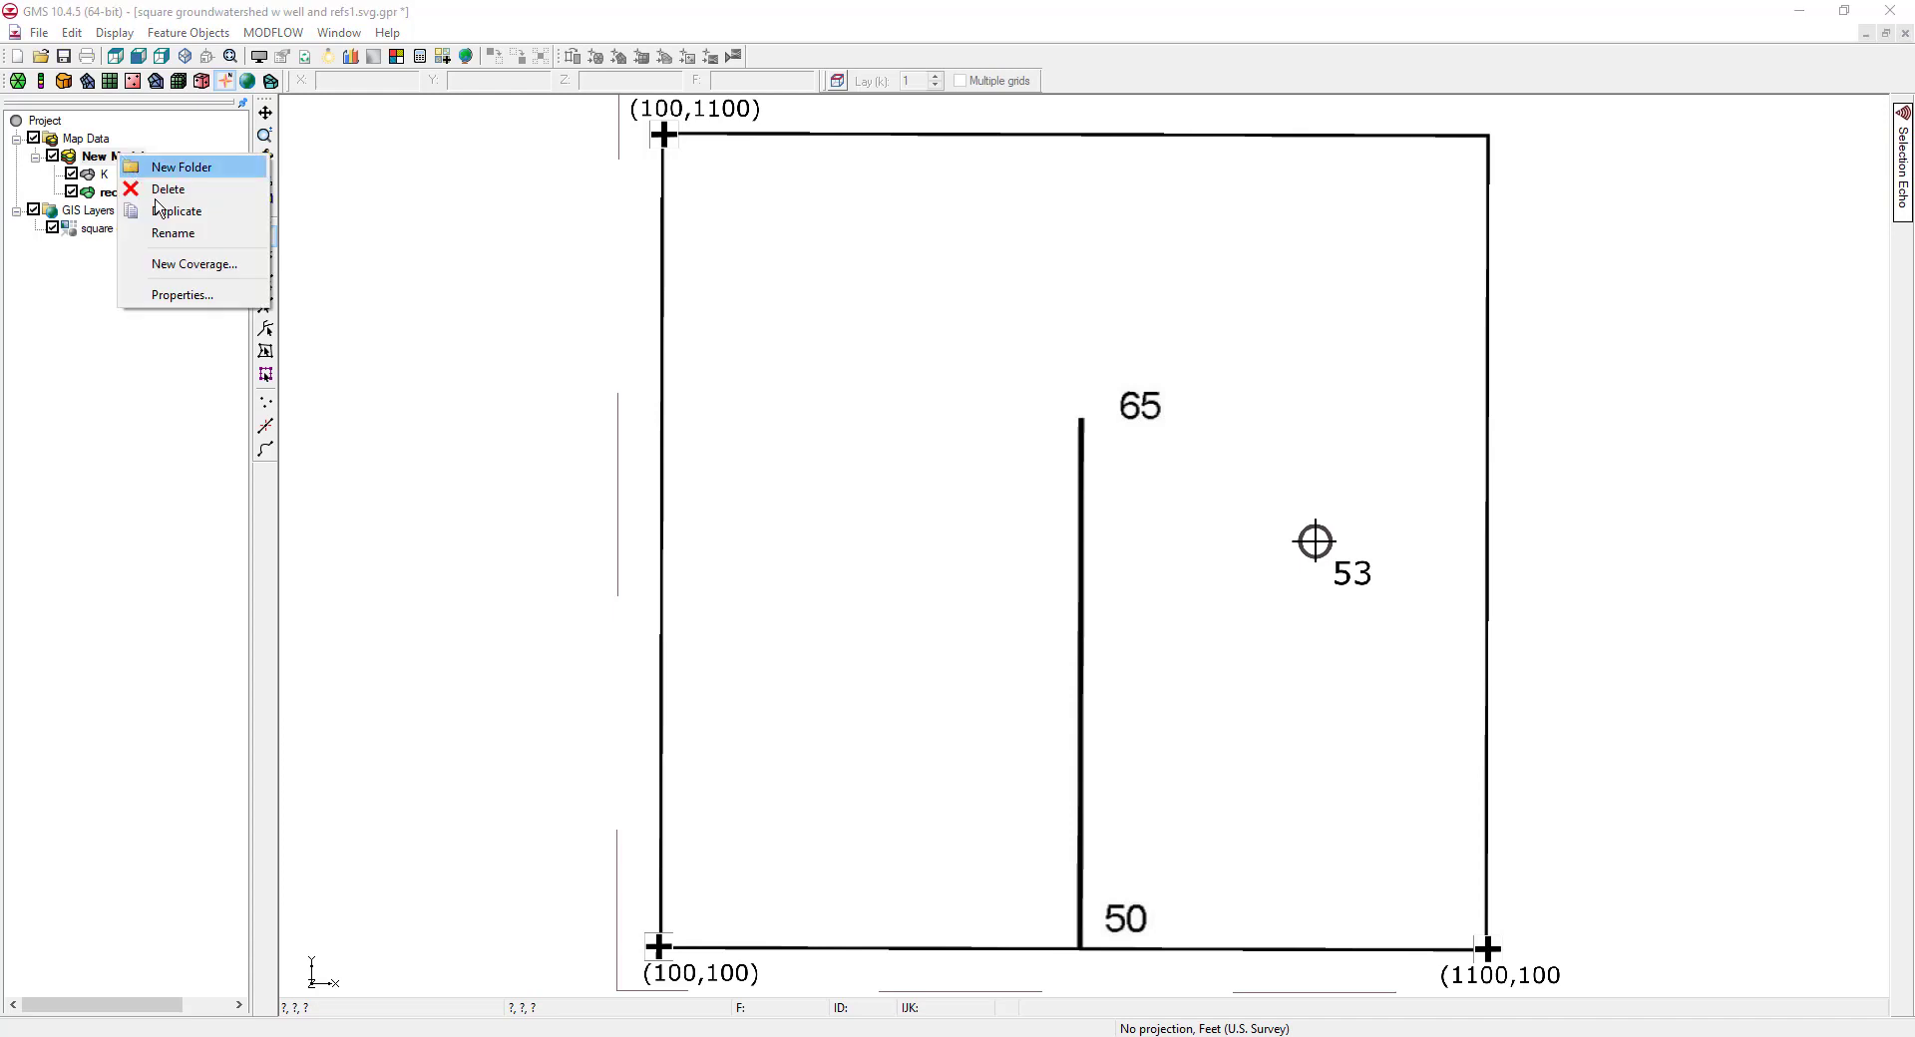
{"action": "left_click", "coordinate": [193, 265]}
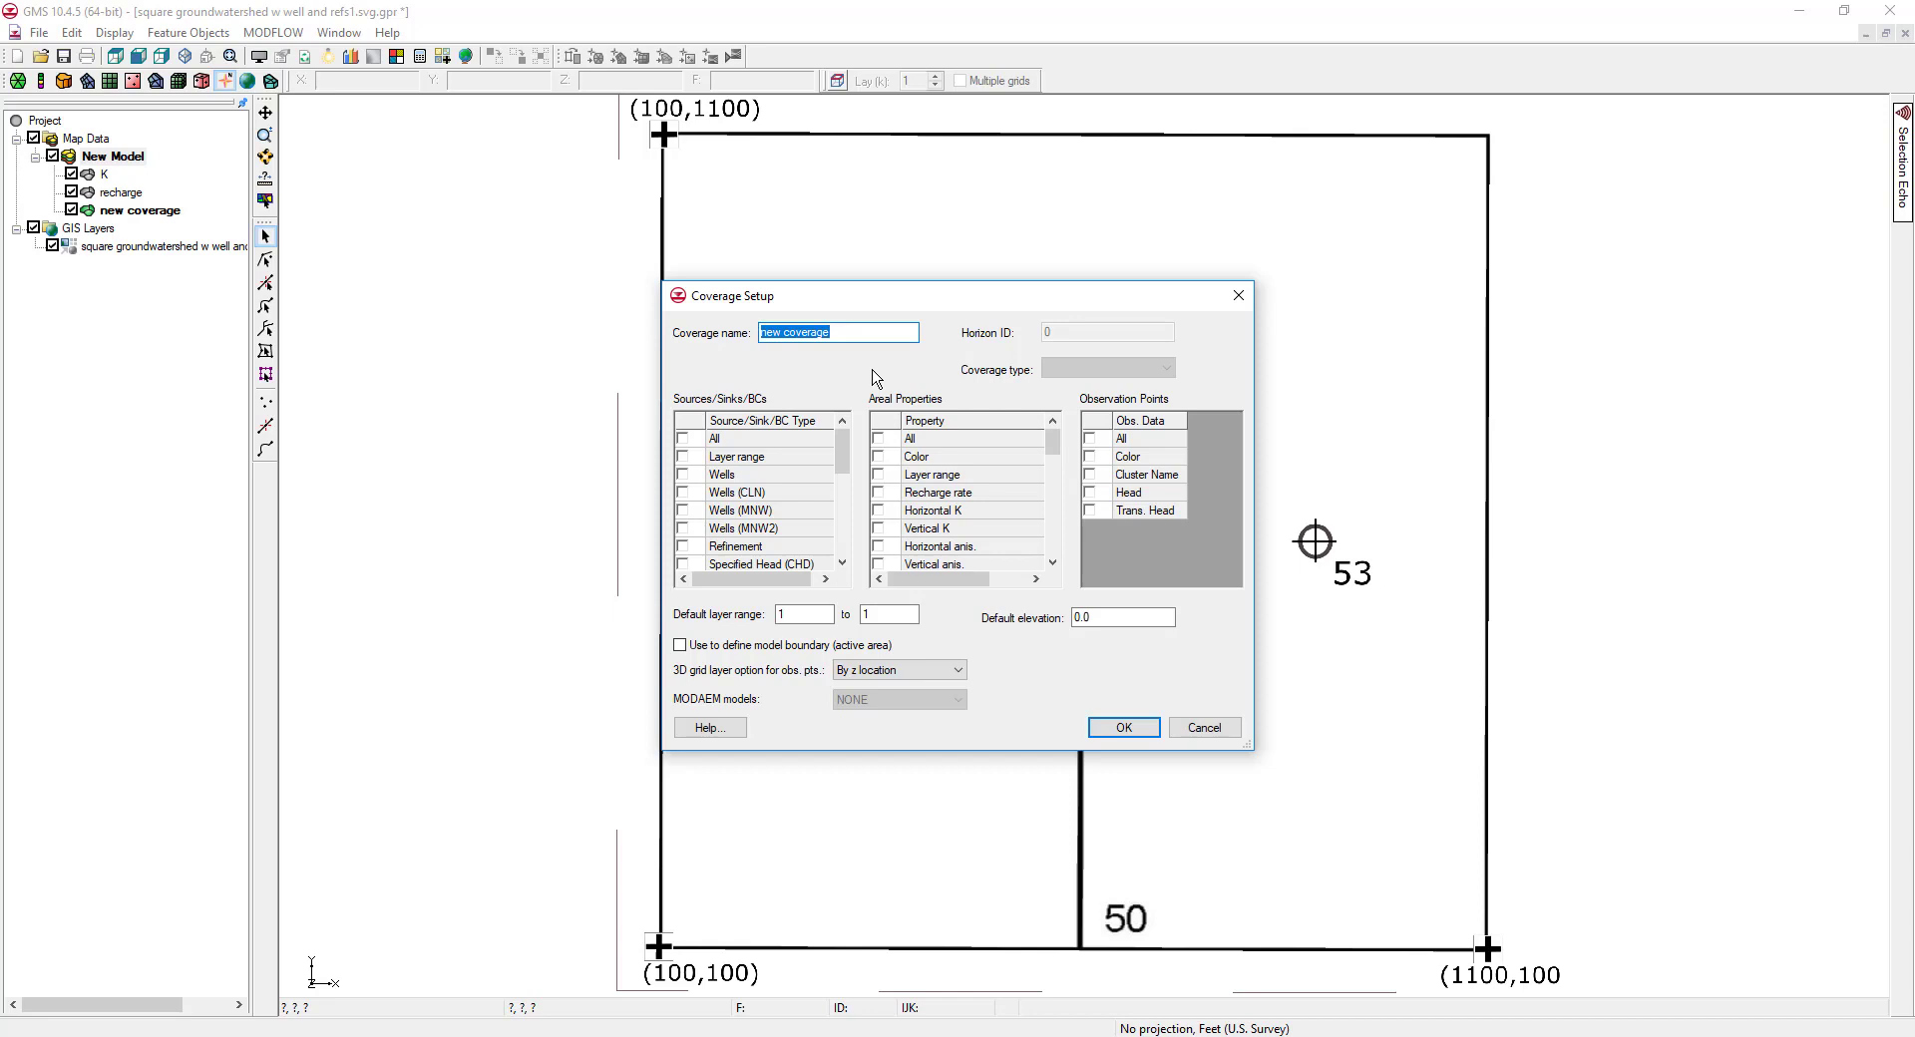
{"action": "type", "text": "stream"}
{"action": "scroll", "coordinate": [843, 464], "scroll_direction": "down", "scroll_amount": 1}
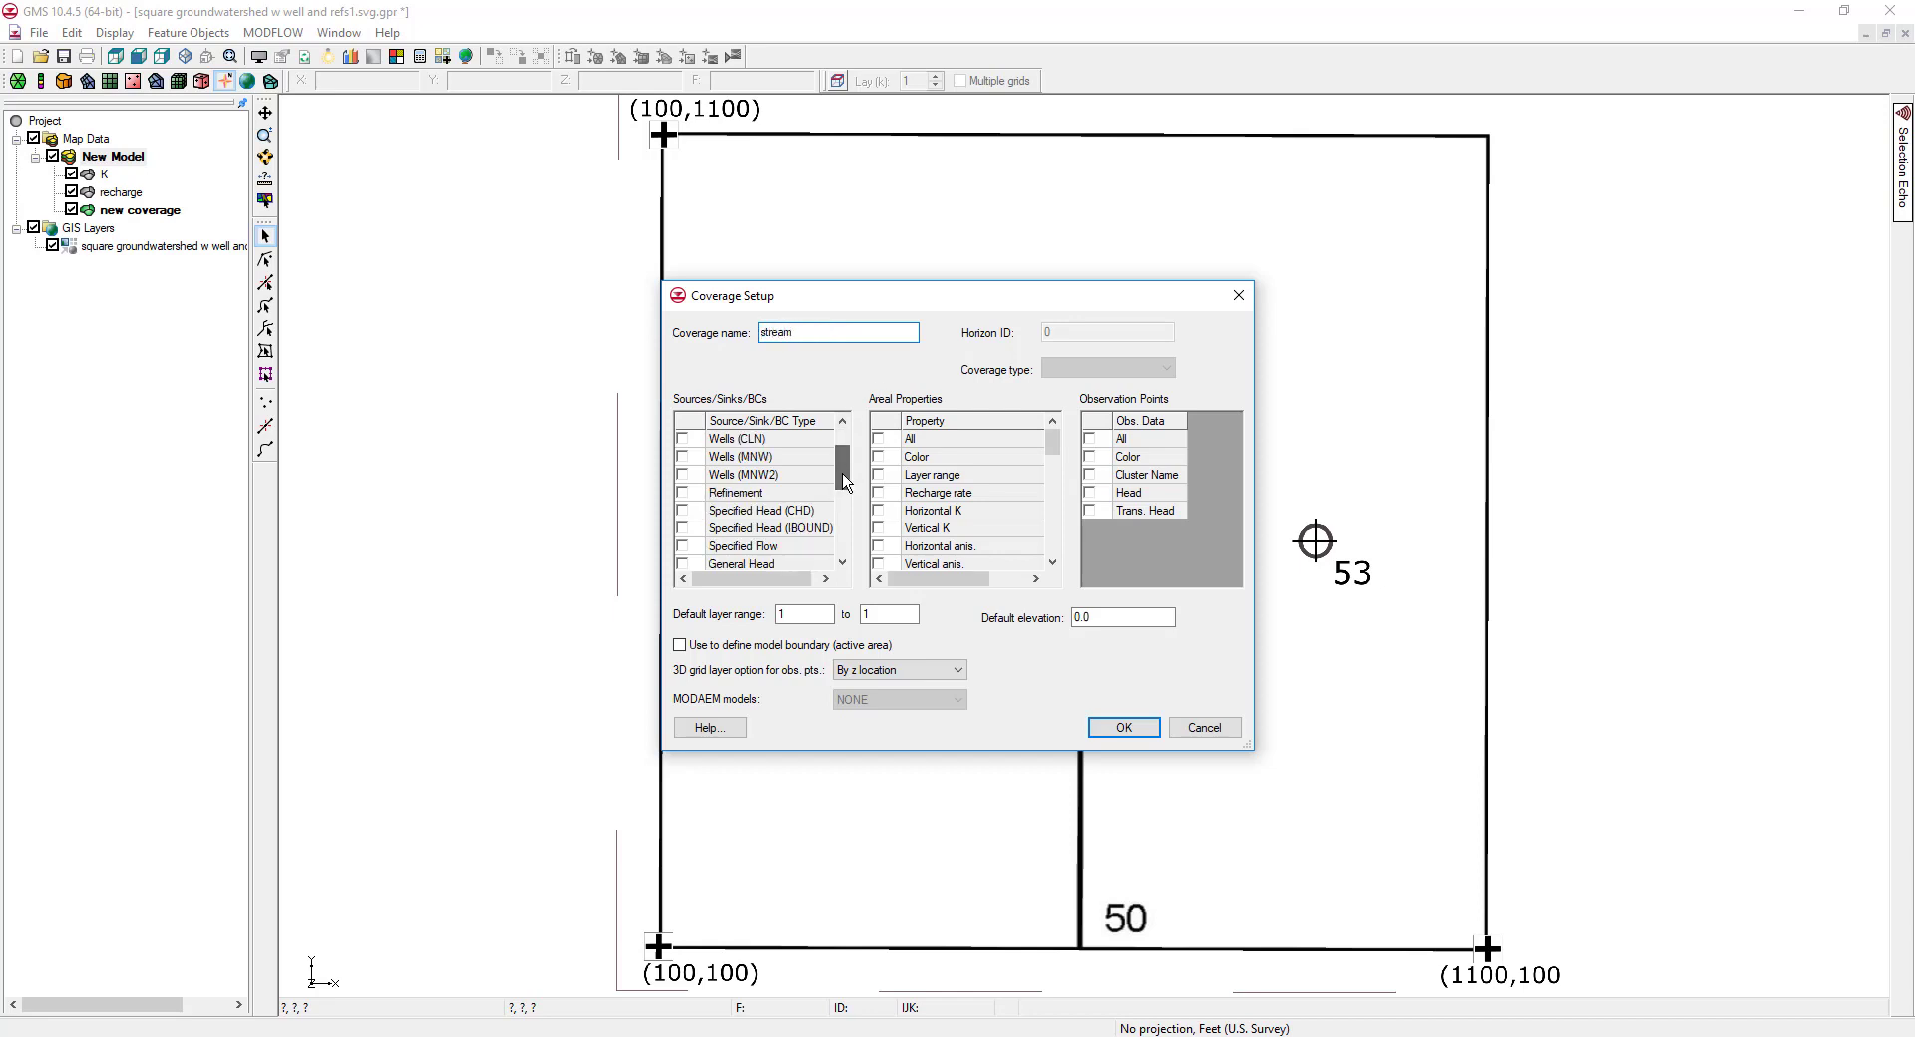
{"action": "left_click", "coordinate": [684, 511]}
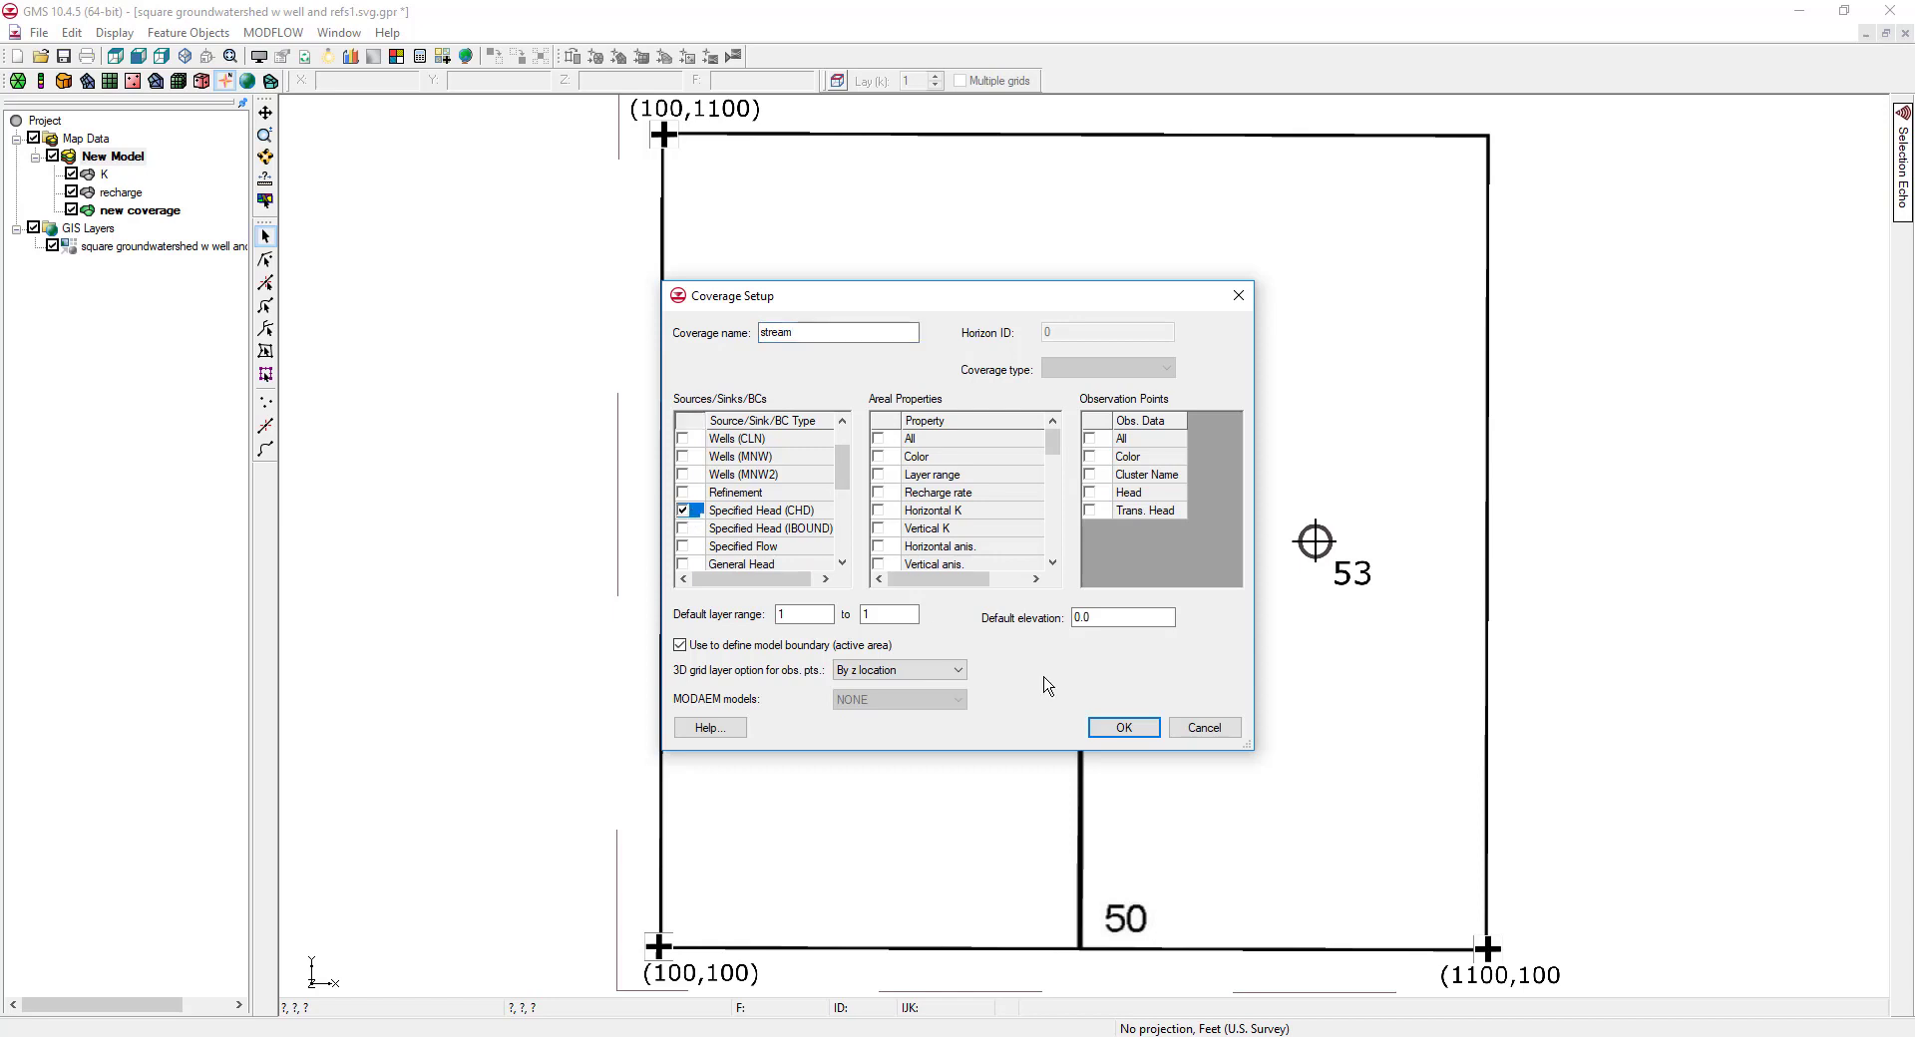
{"action": "left_click", "coordinate": [1137, 738]}
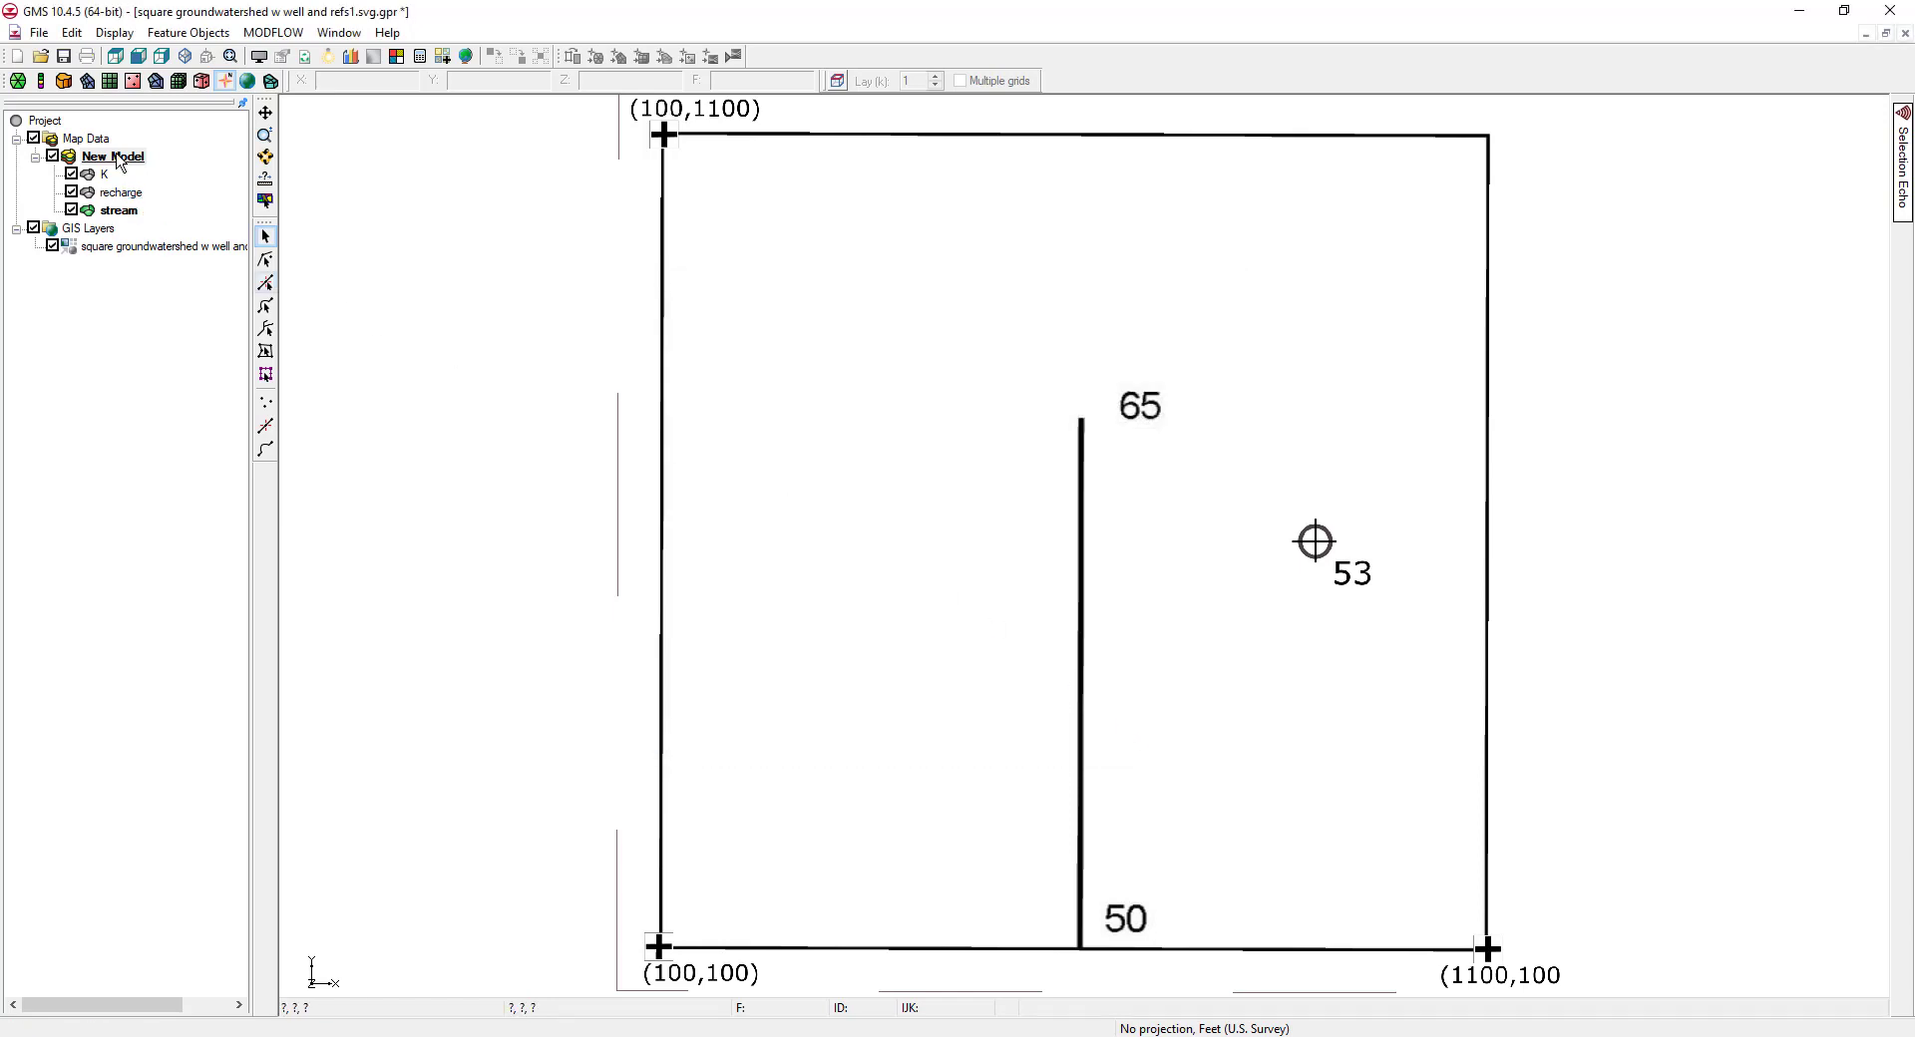
- Add a coverage named well with the Specified Head (CHD) source/sink type and use it to define the model boundary
{"action": "right_click", "coordinate": [117, 162]}
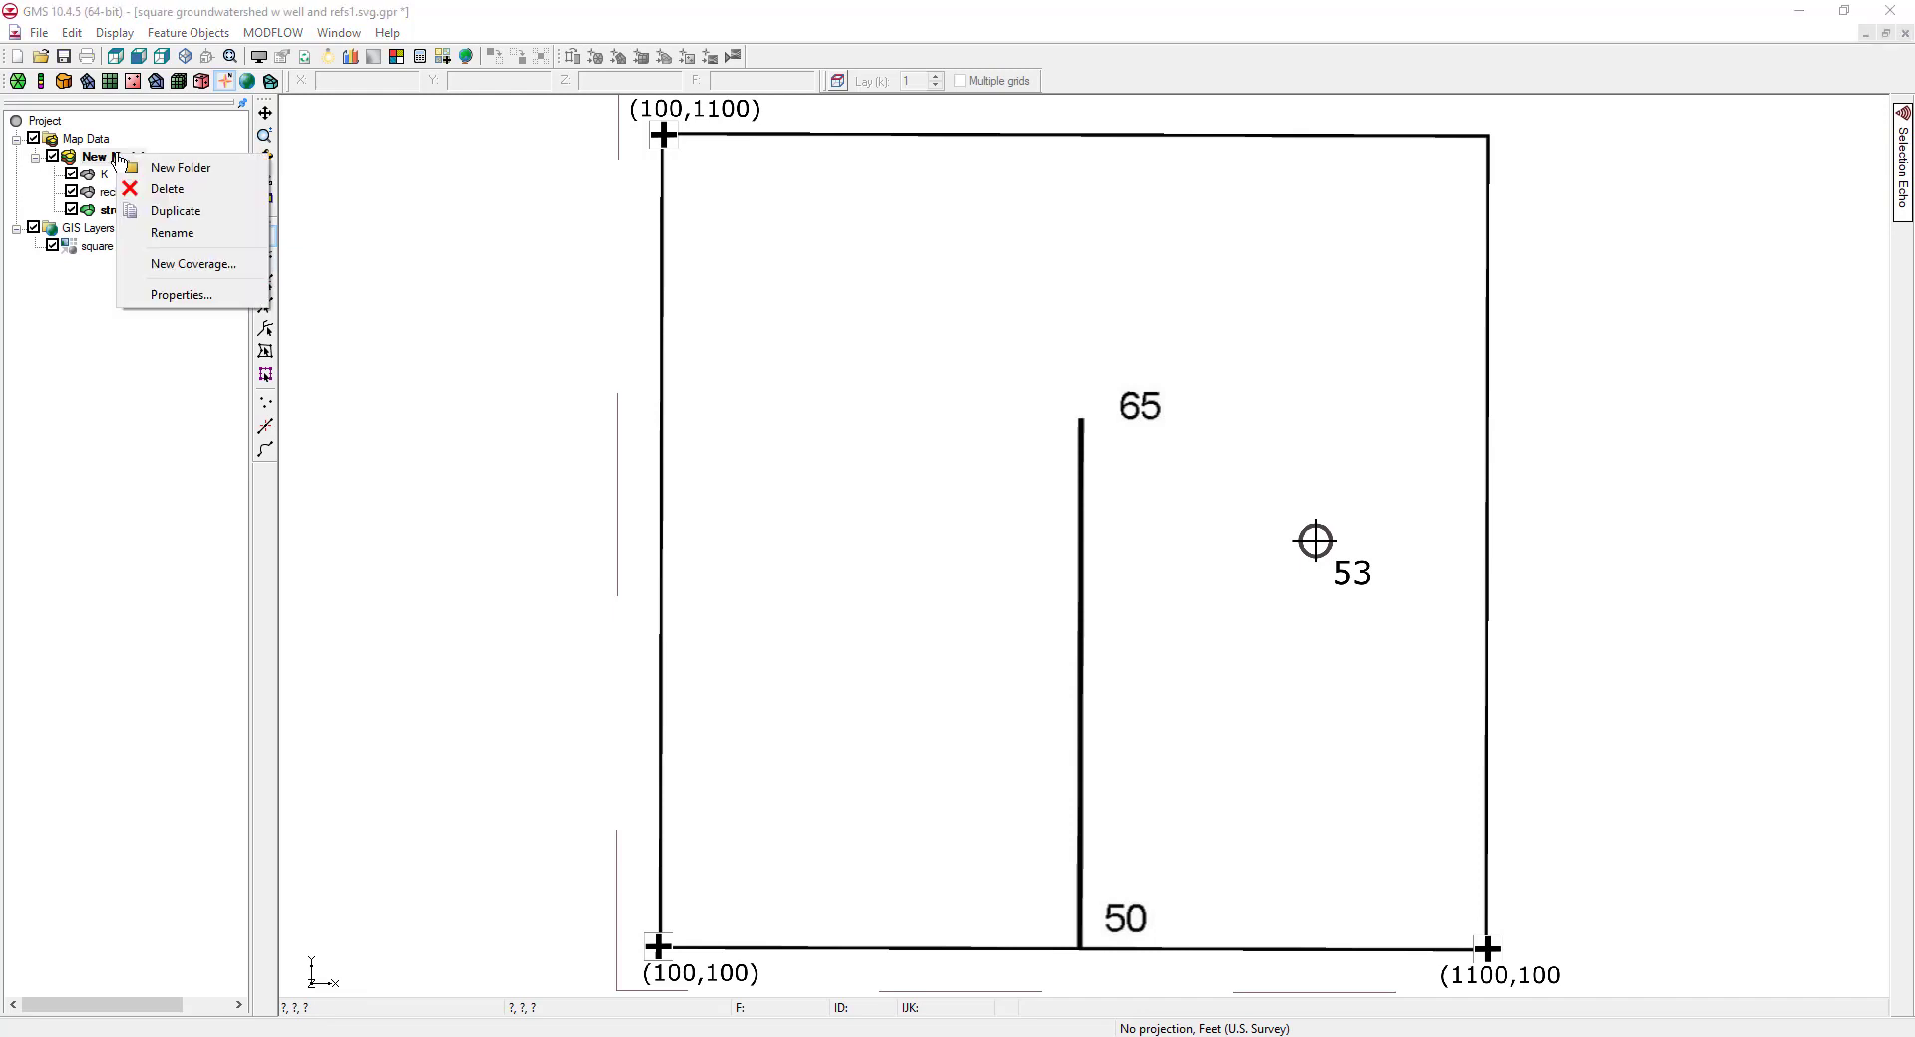
{"action": "left_click", "coordinate": [184, 263]}
{"action": "type", "text": "well"}
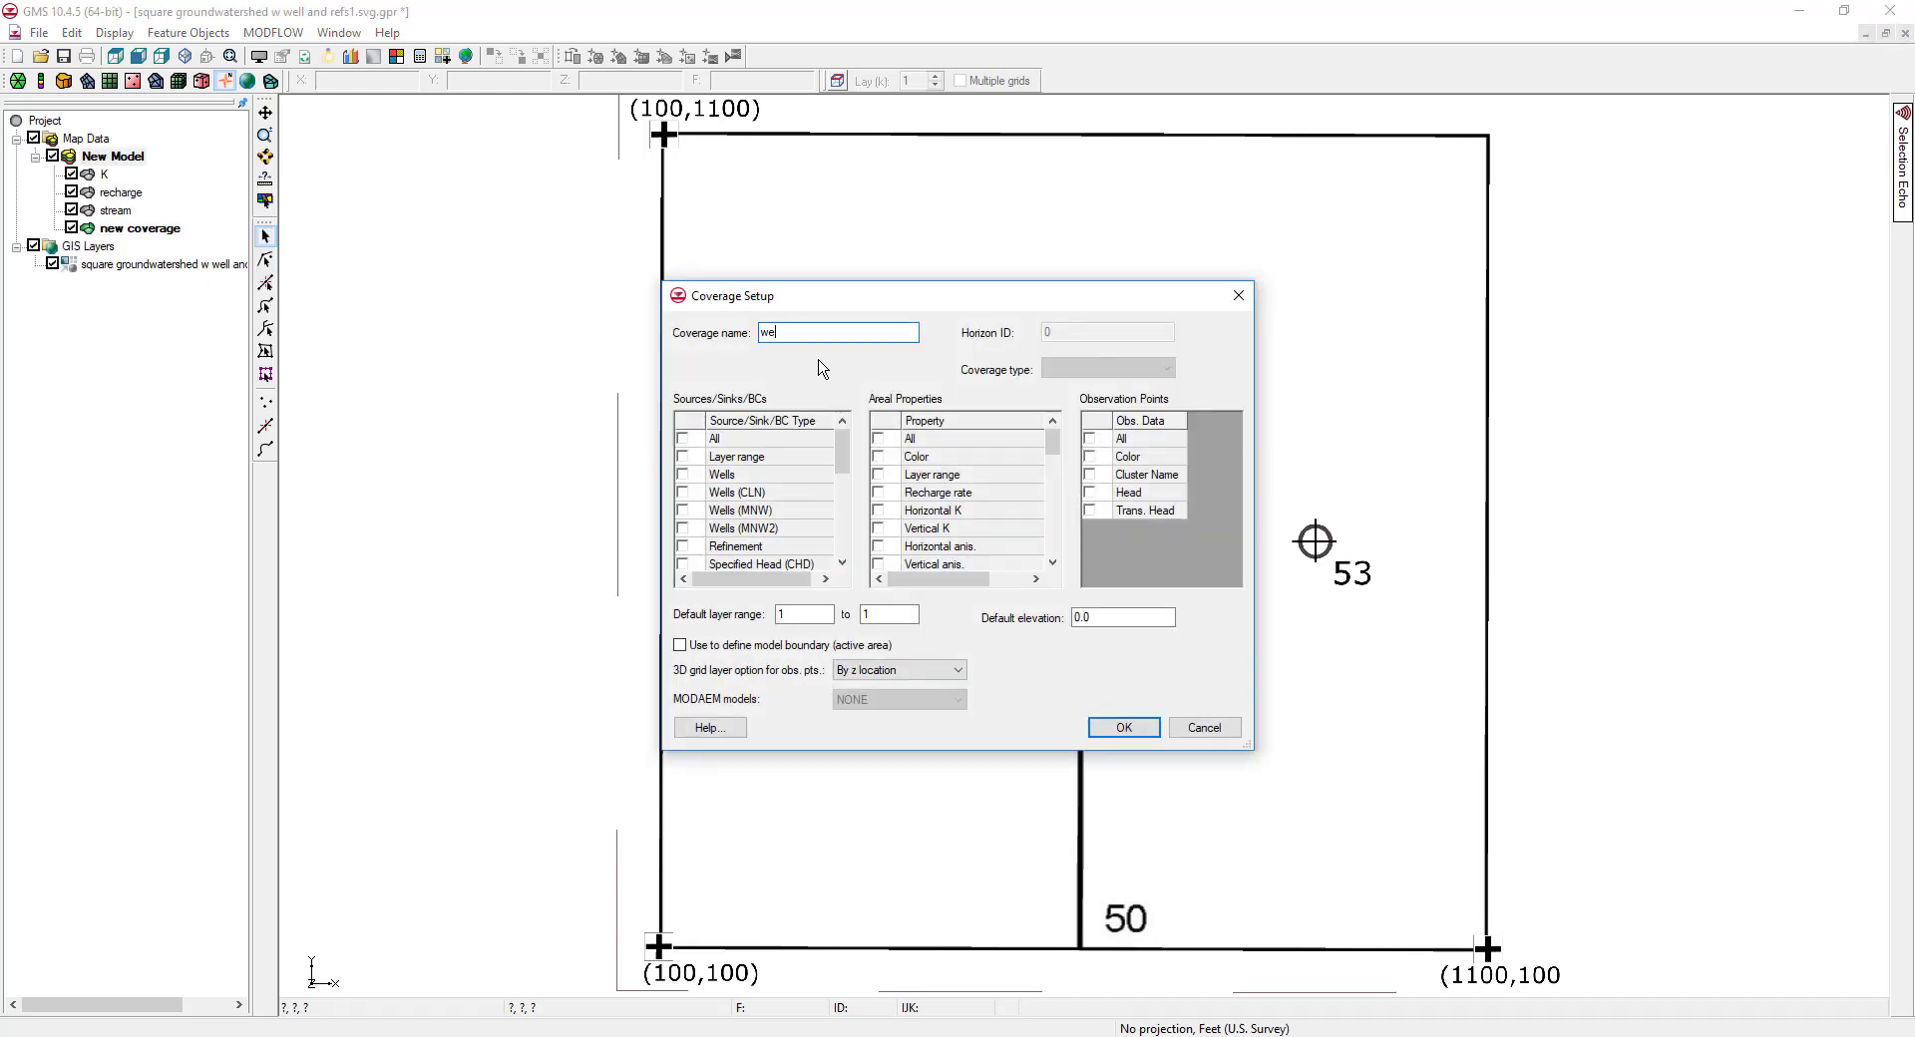
{"action": "left_click", "coordinate": [683, 565]}
{"action": "left_click", "coordinate": [680, 645]}
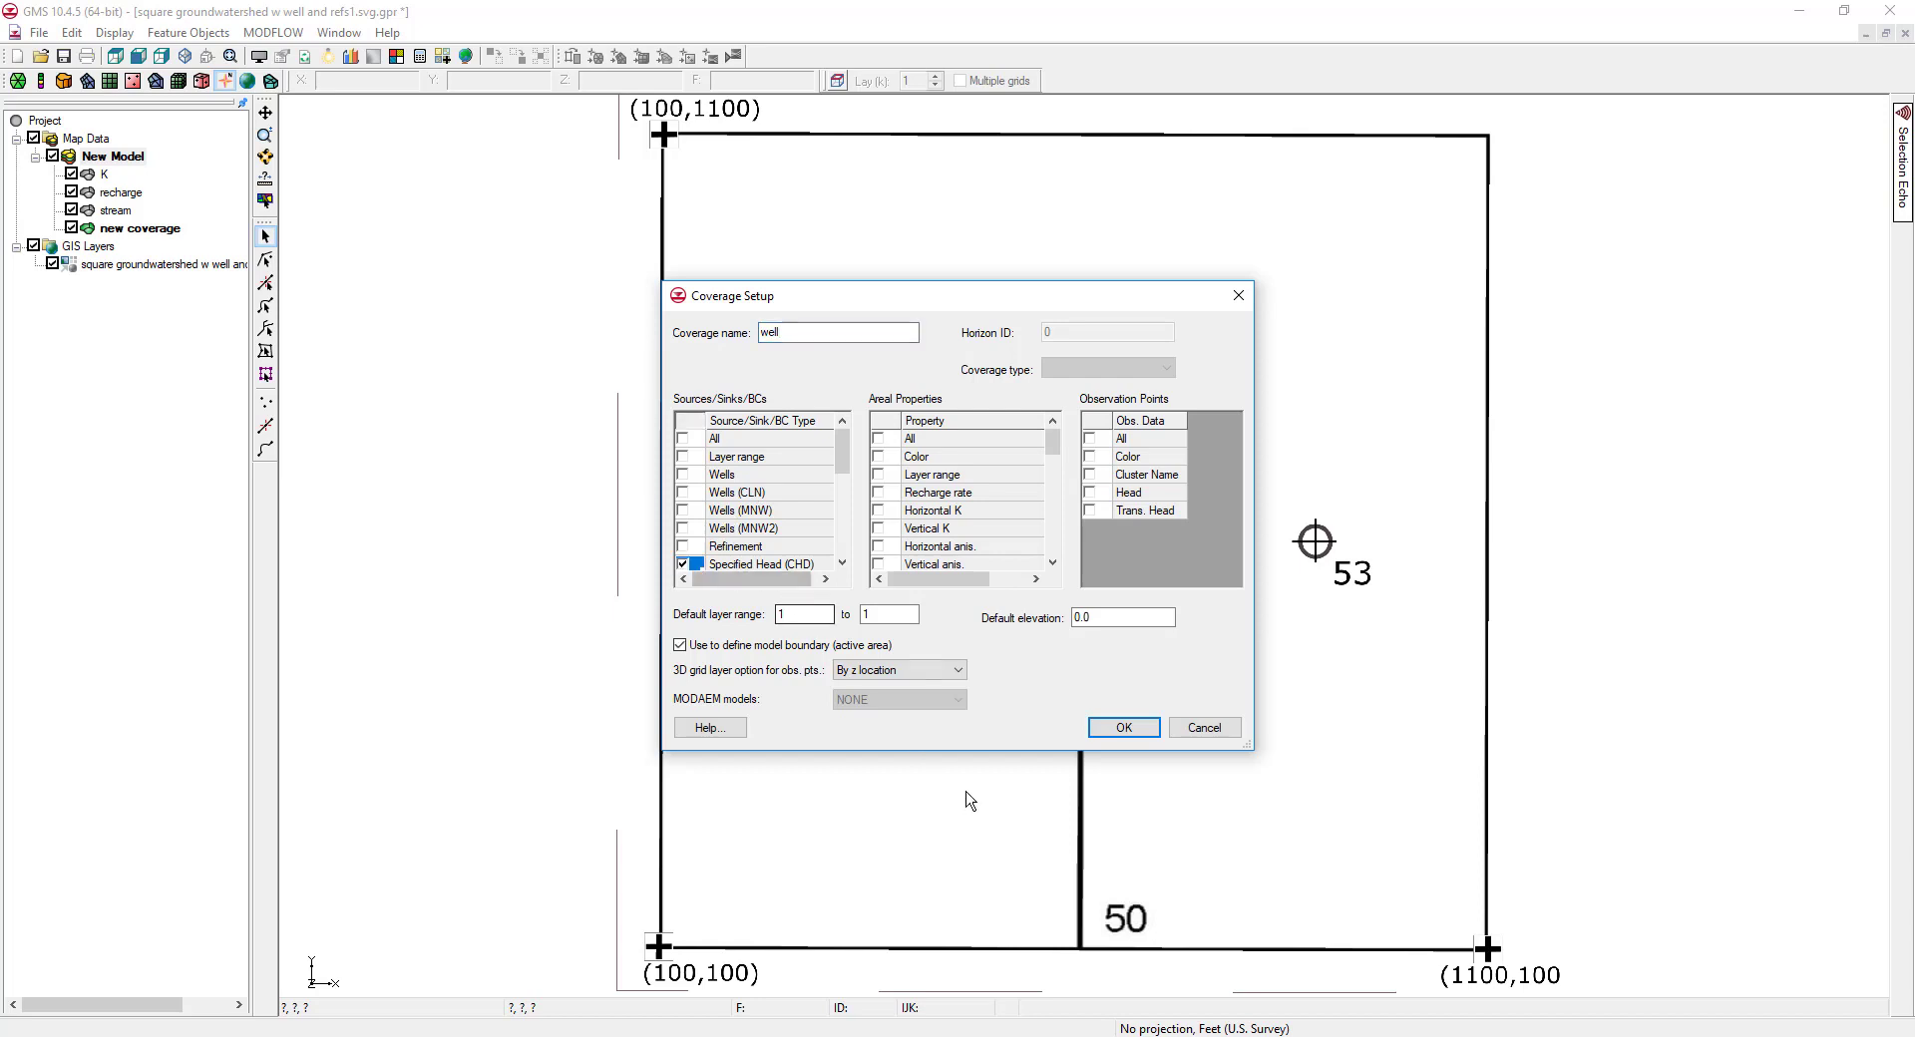
{"action": "left_click", "coordinate": [1127, 728]}
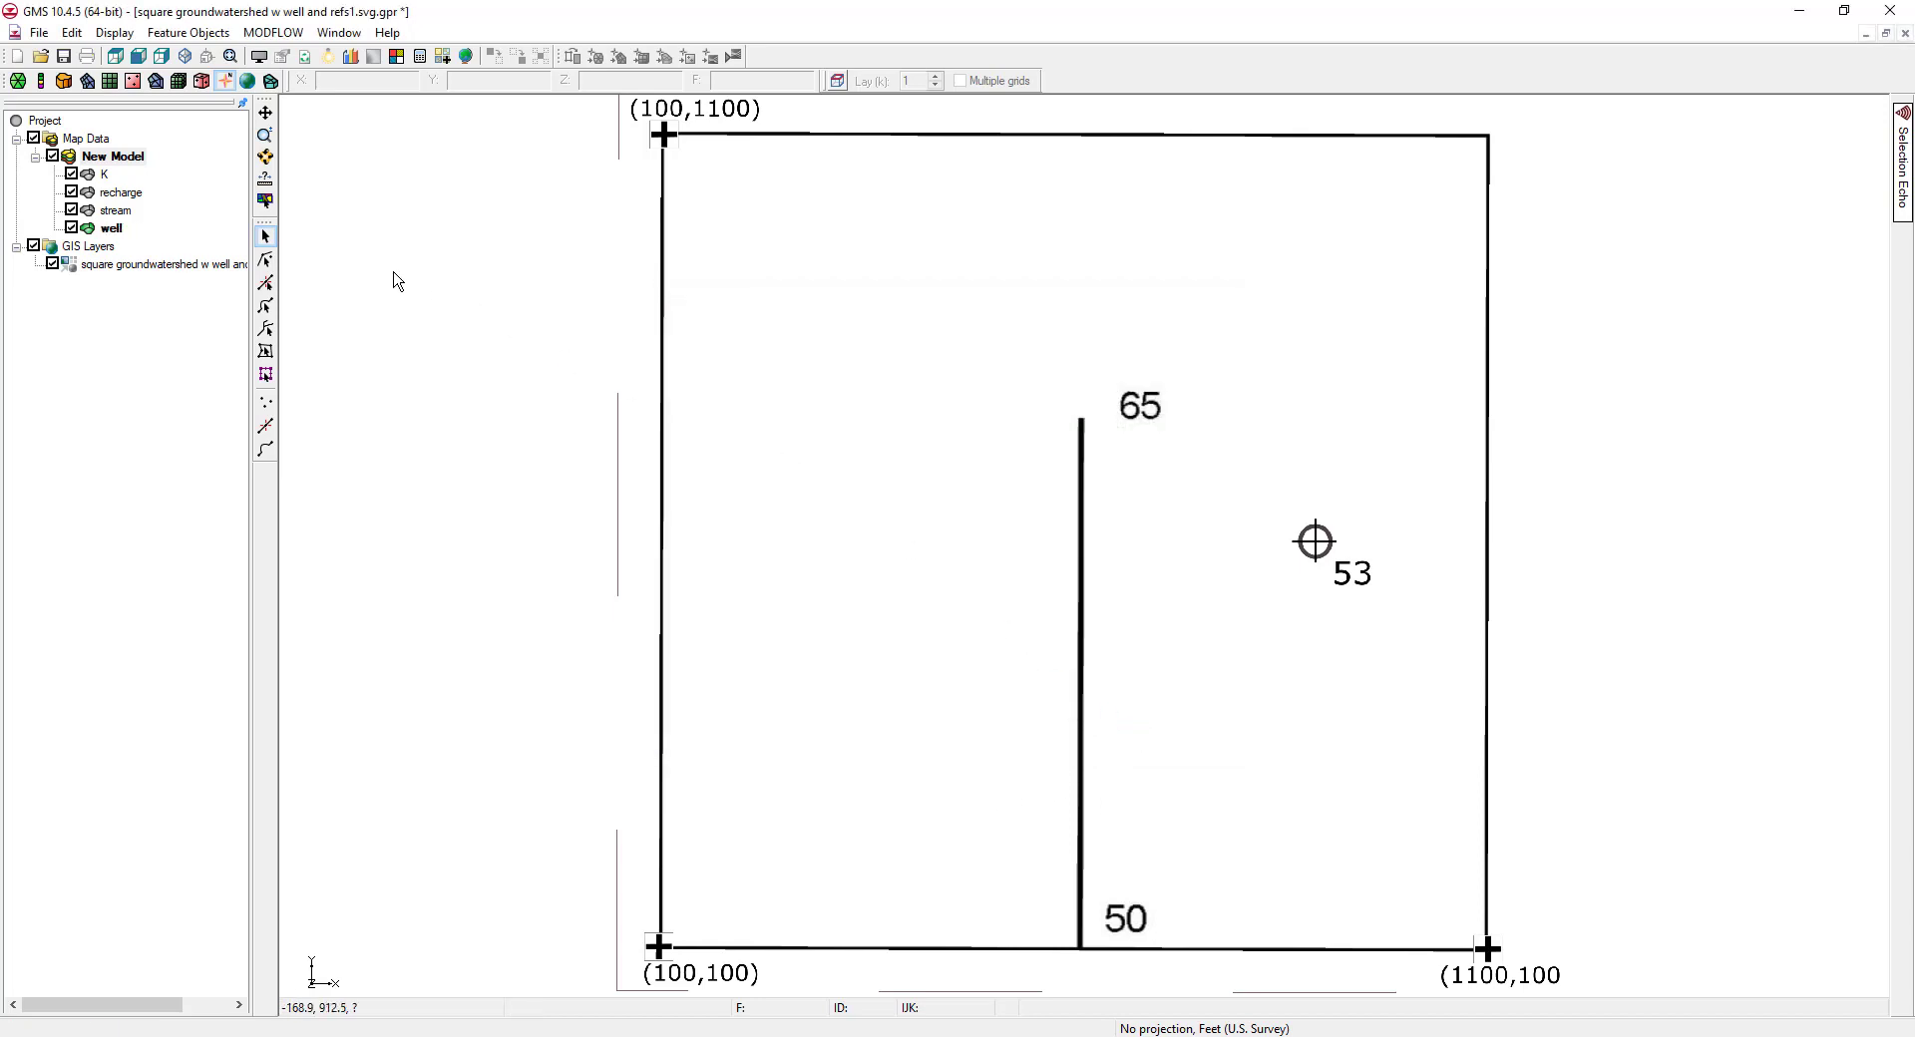
- Make the K coverage active and review its coverage setup
{"action": "left_click", "coordinate": [105, 174]}
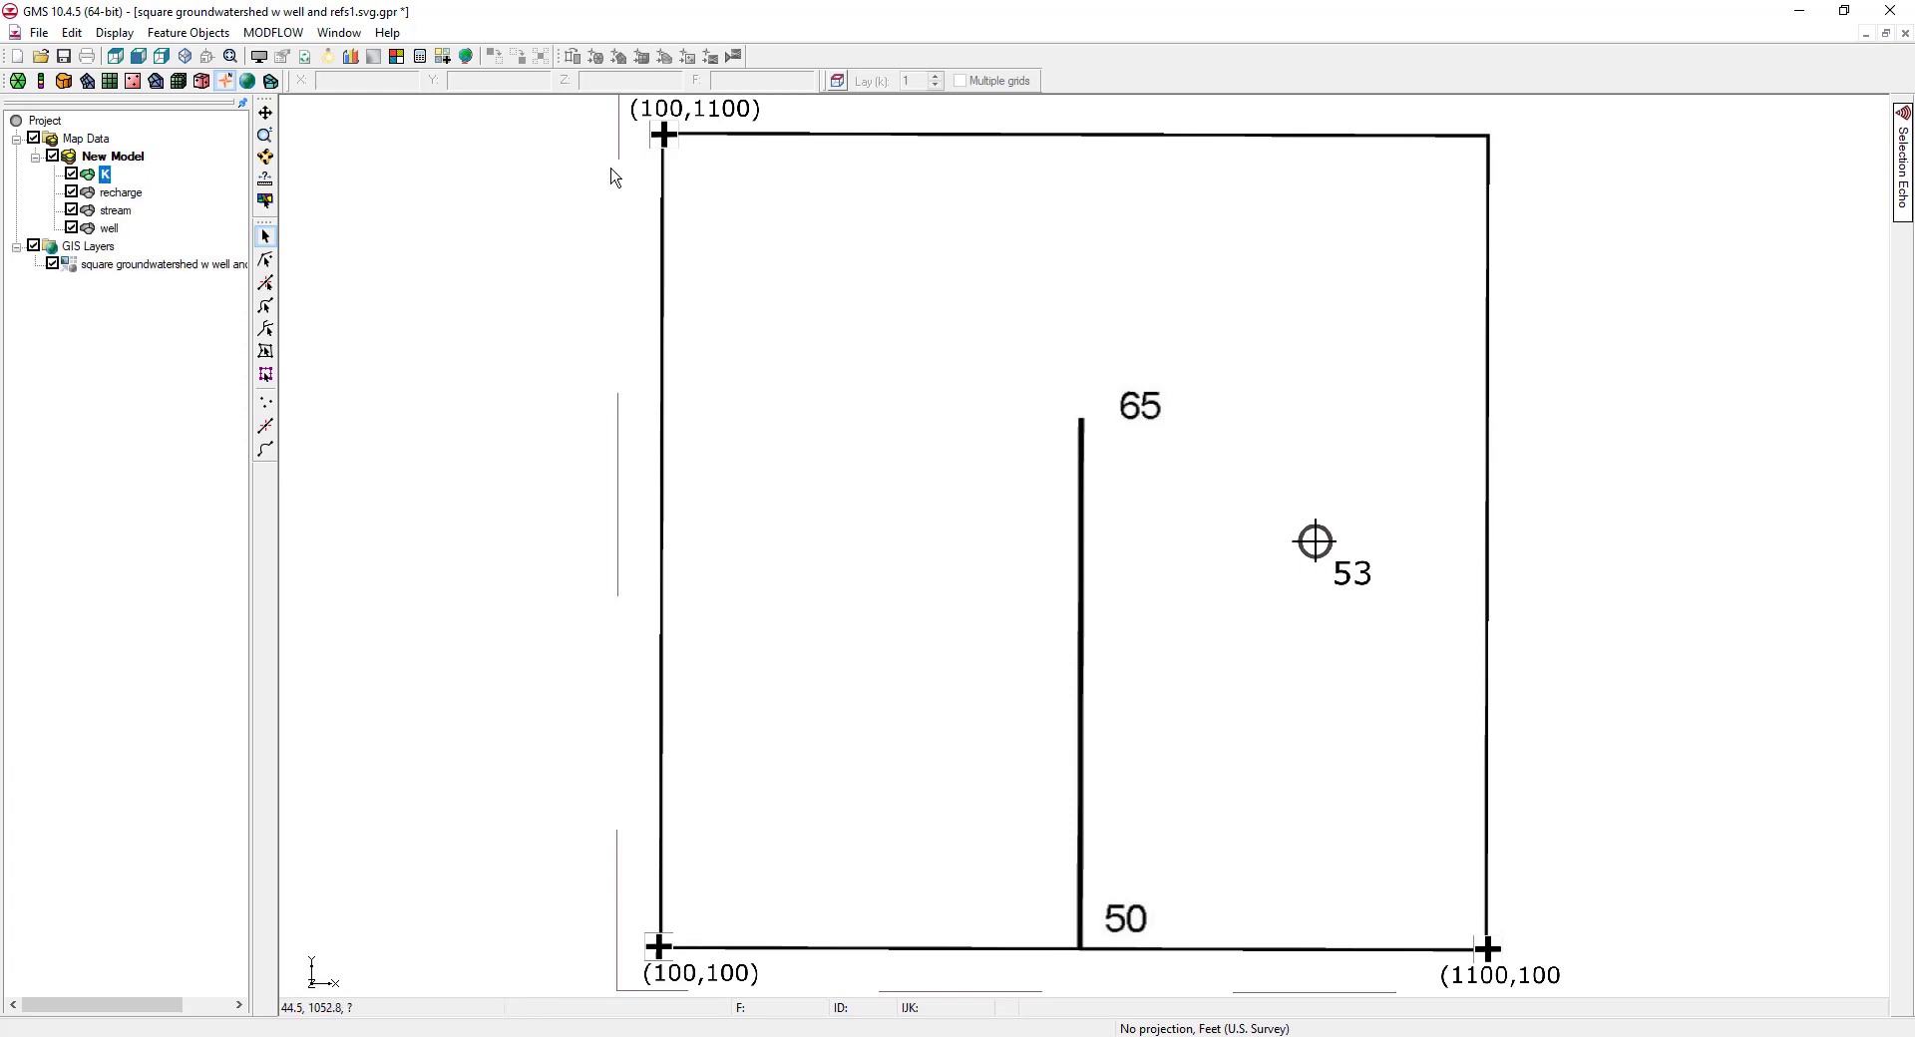
{"action": "left_click", "coordinate": [265, 135]}
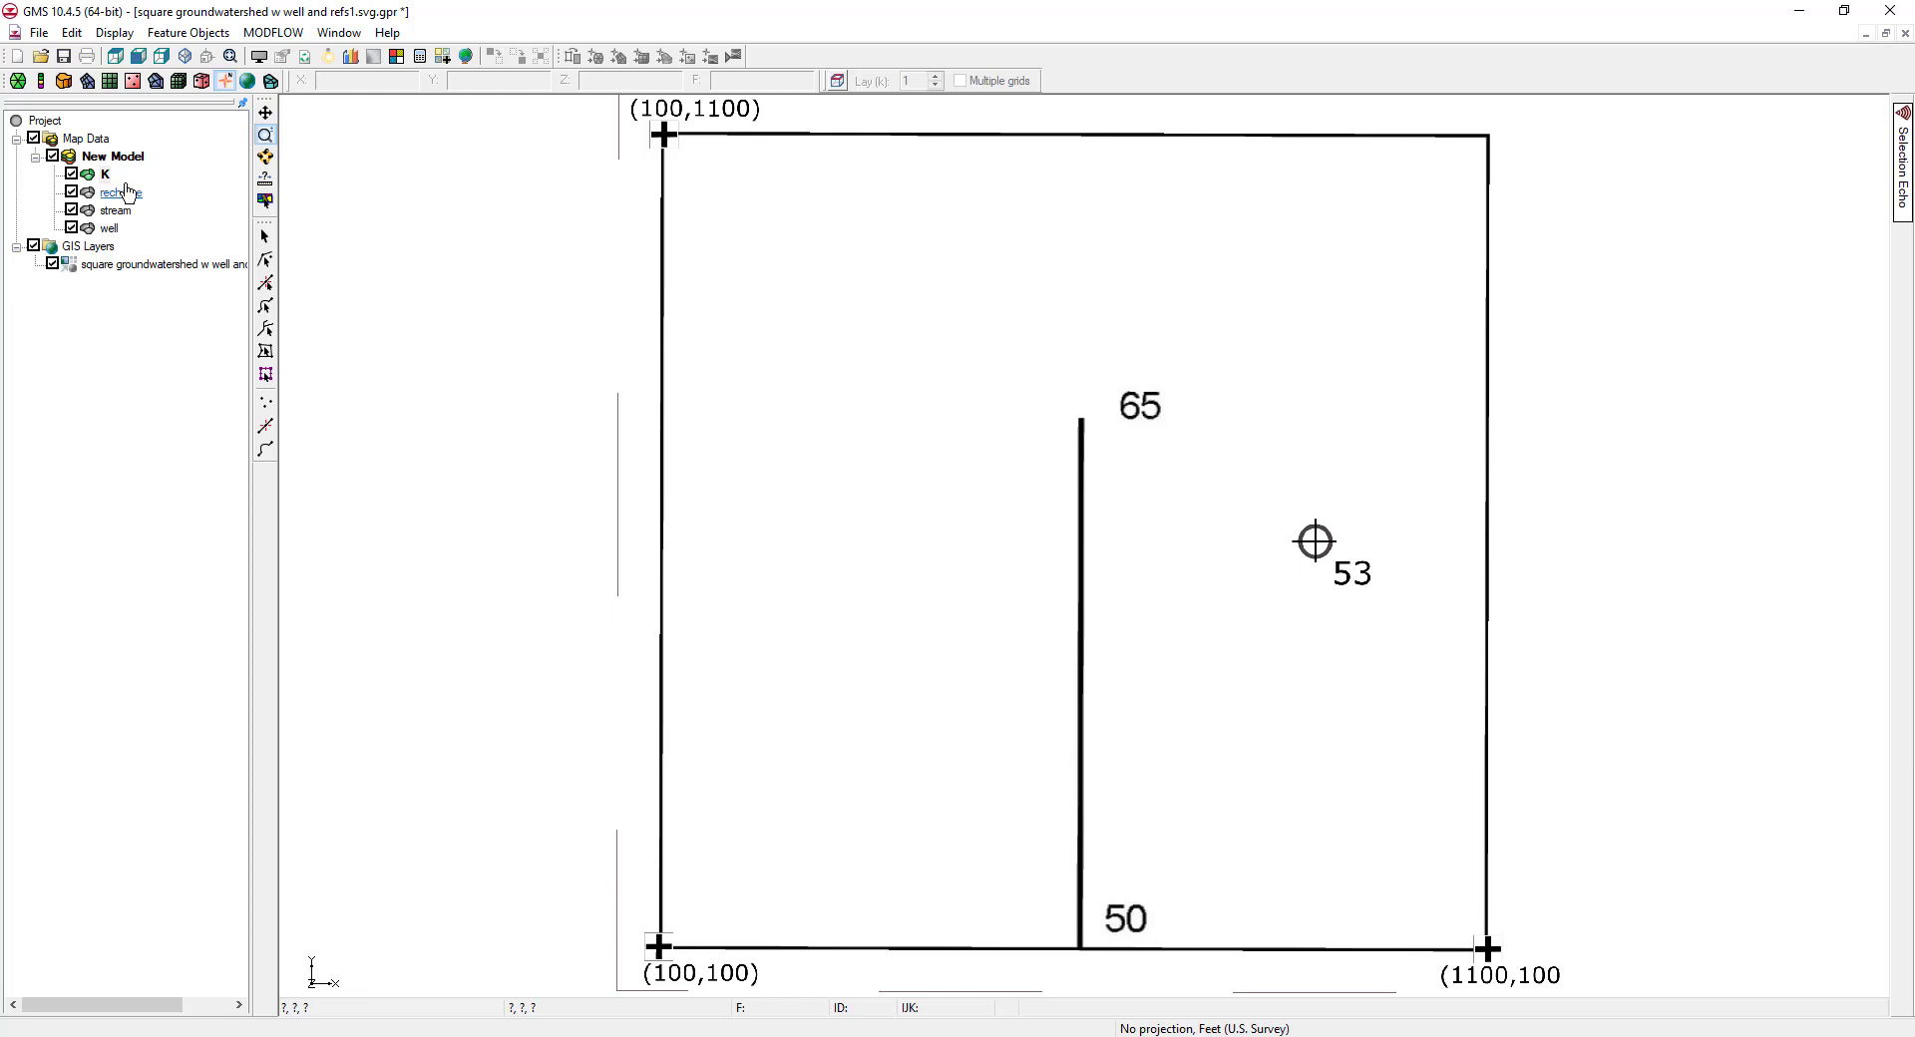
{"action": "right_click", "coordinate": [106, 177]}
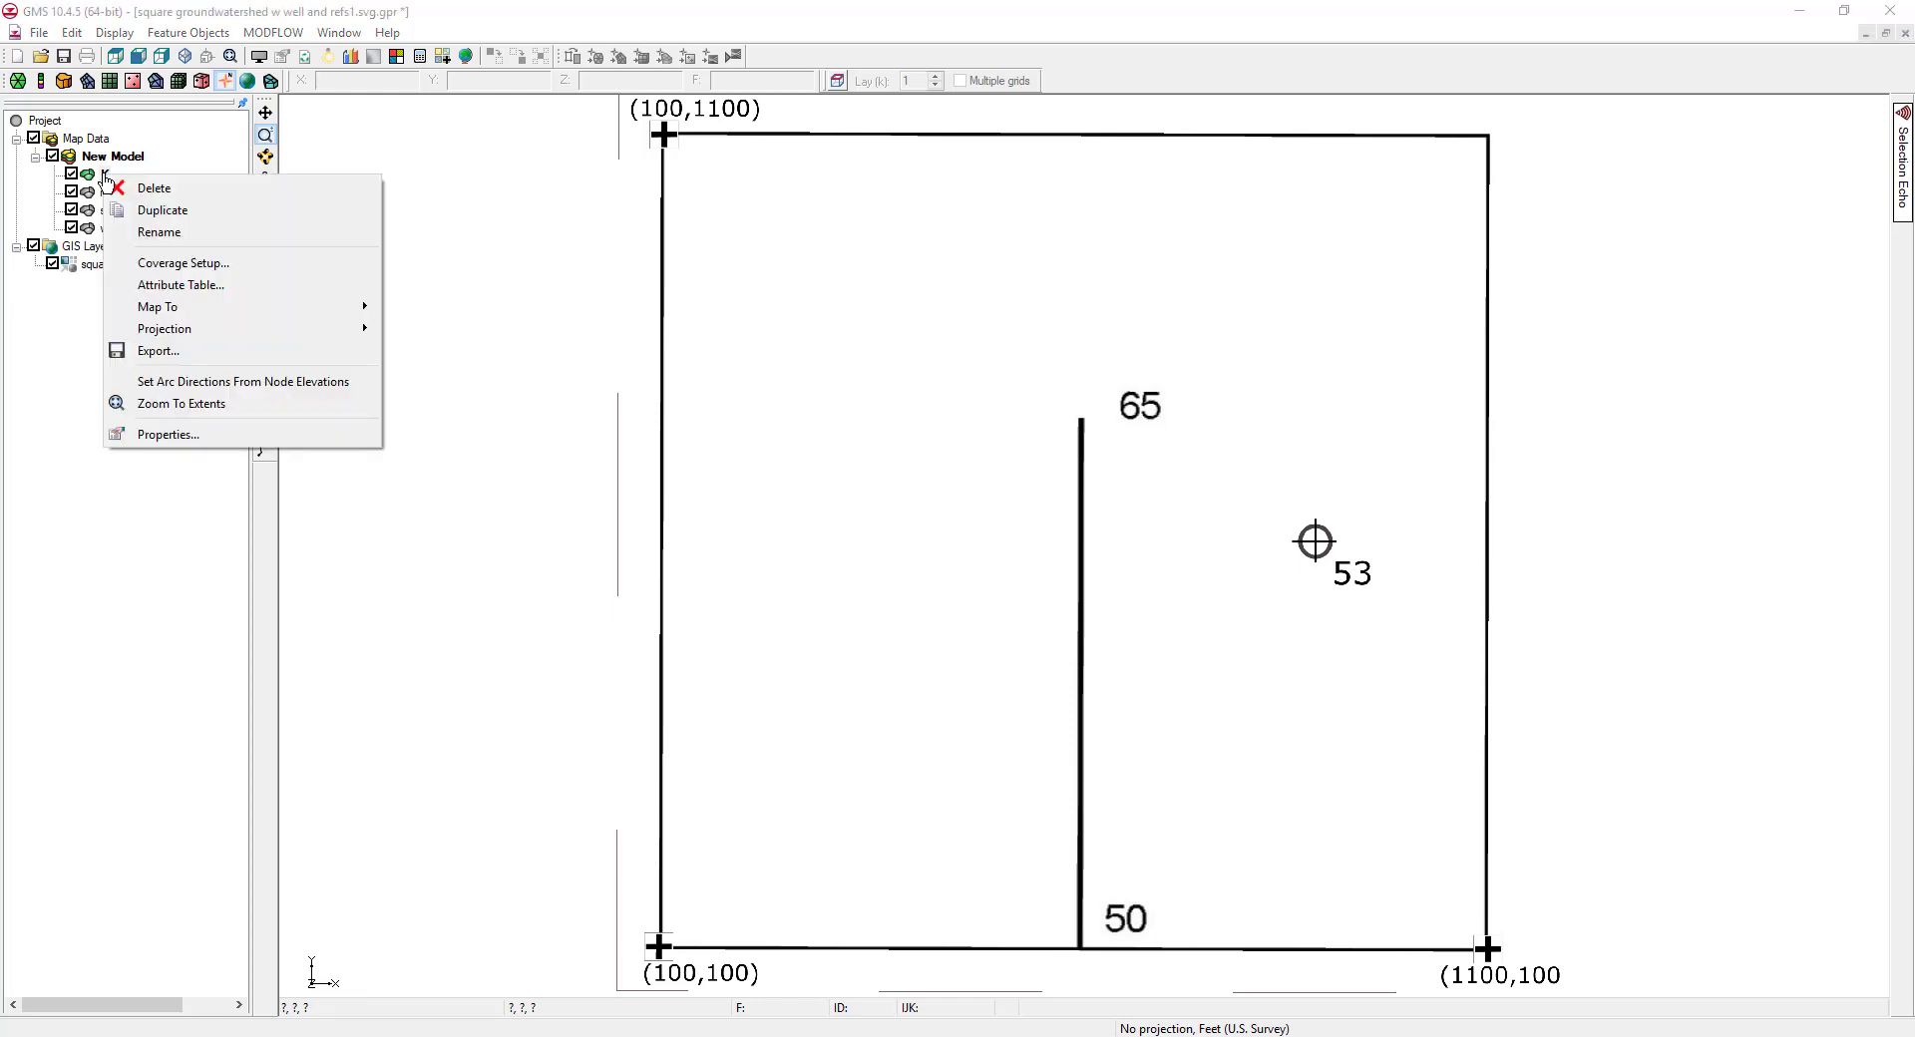
{"action": "left_click", "coordinate": [160, 264]}
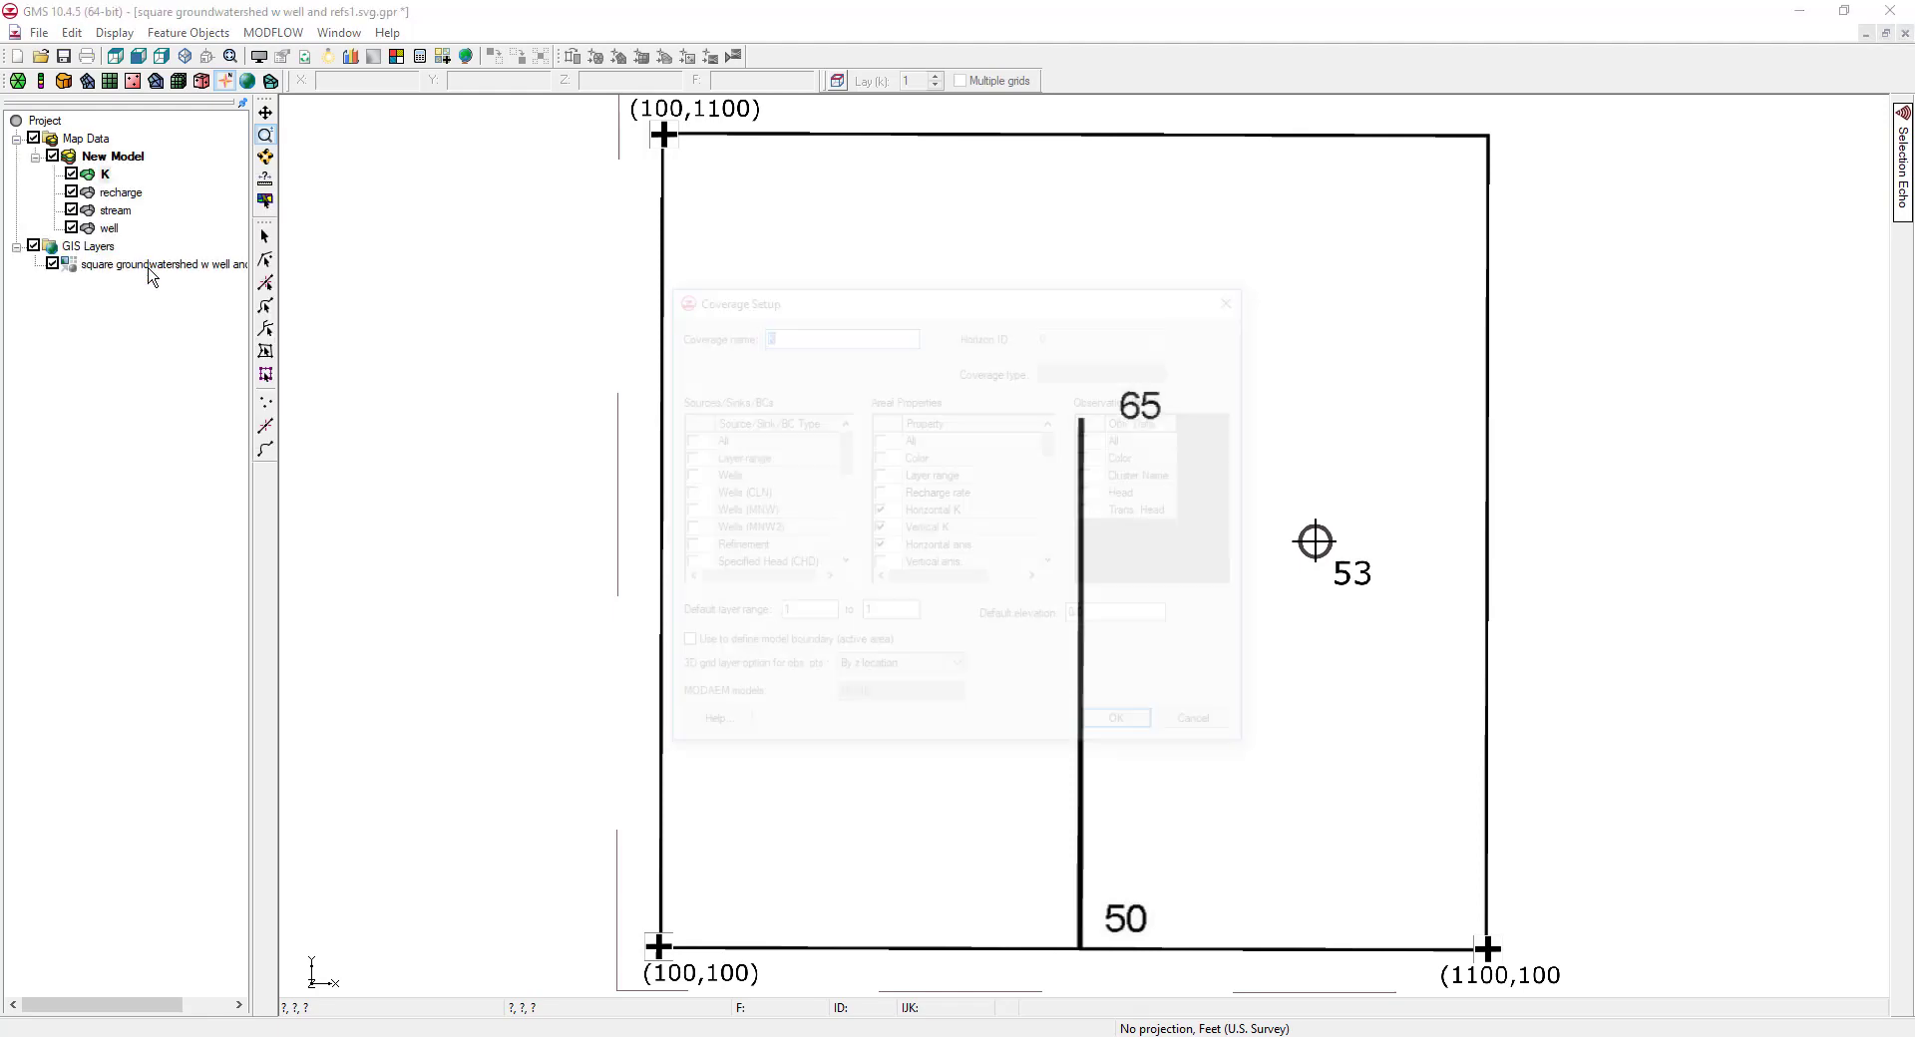
{"action": "left_click", "coordinate": [1121, 727]}
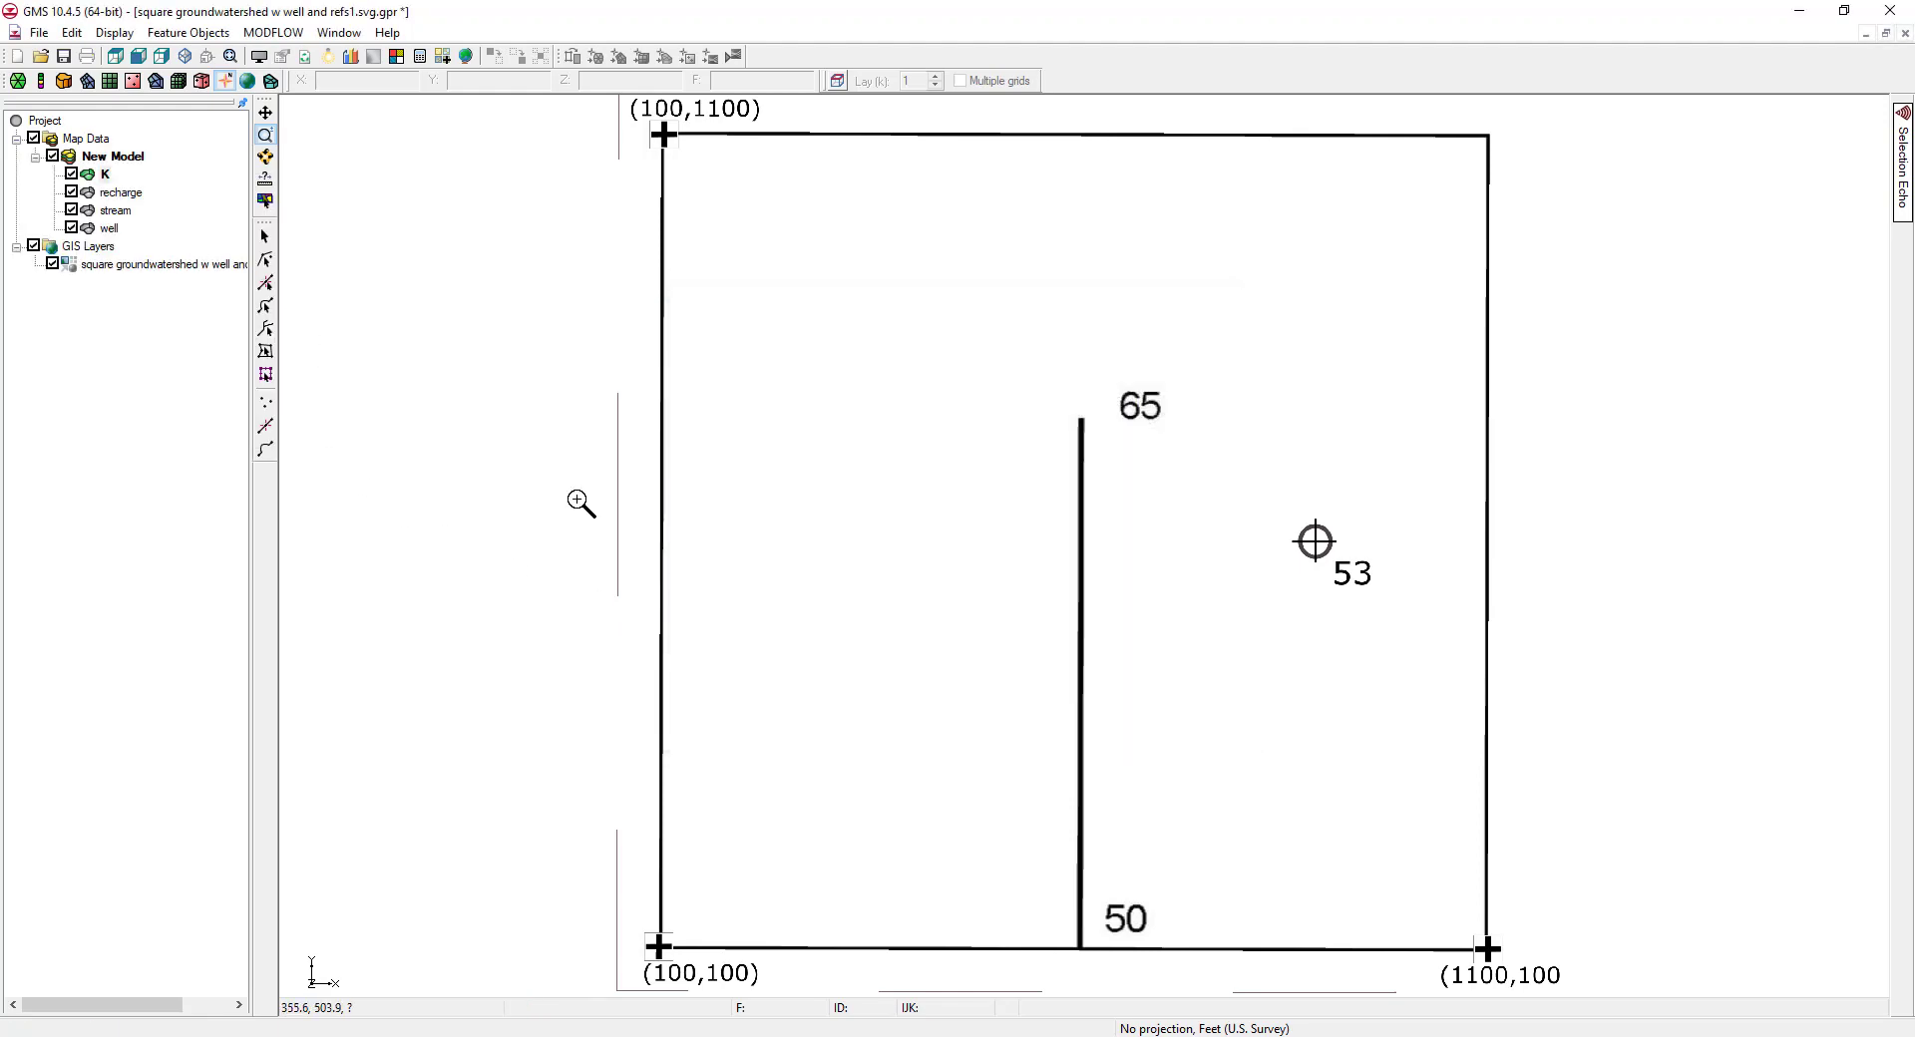
- Draw a closed four-sided arc just outside the square boundary in the K coverage and build a polygon from it
{"action": "left_click", "coordinate": [265, 449]}
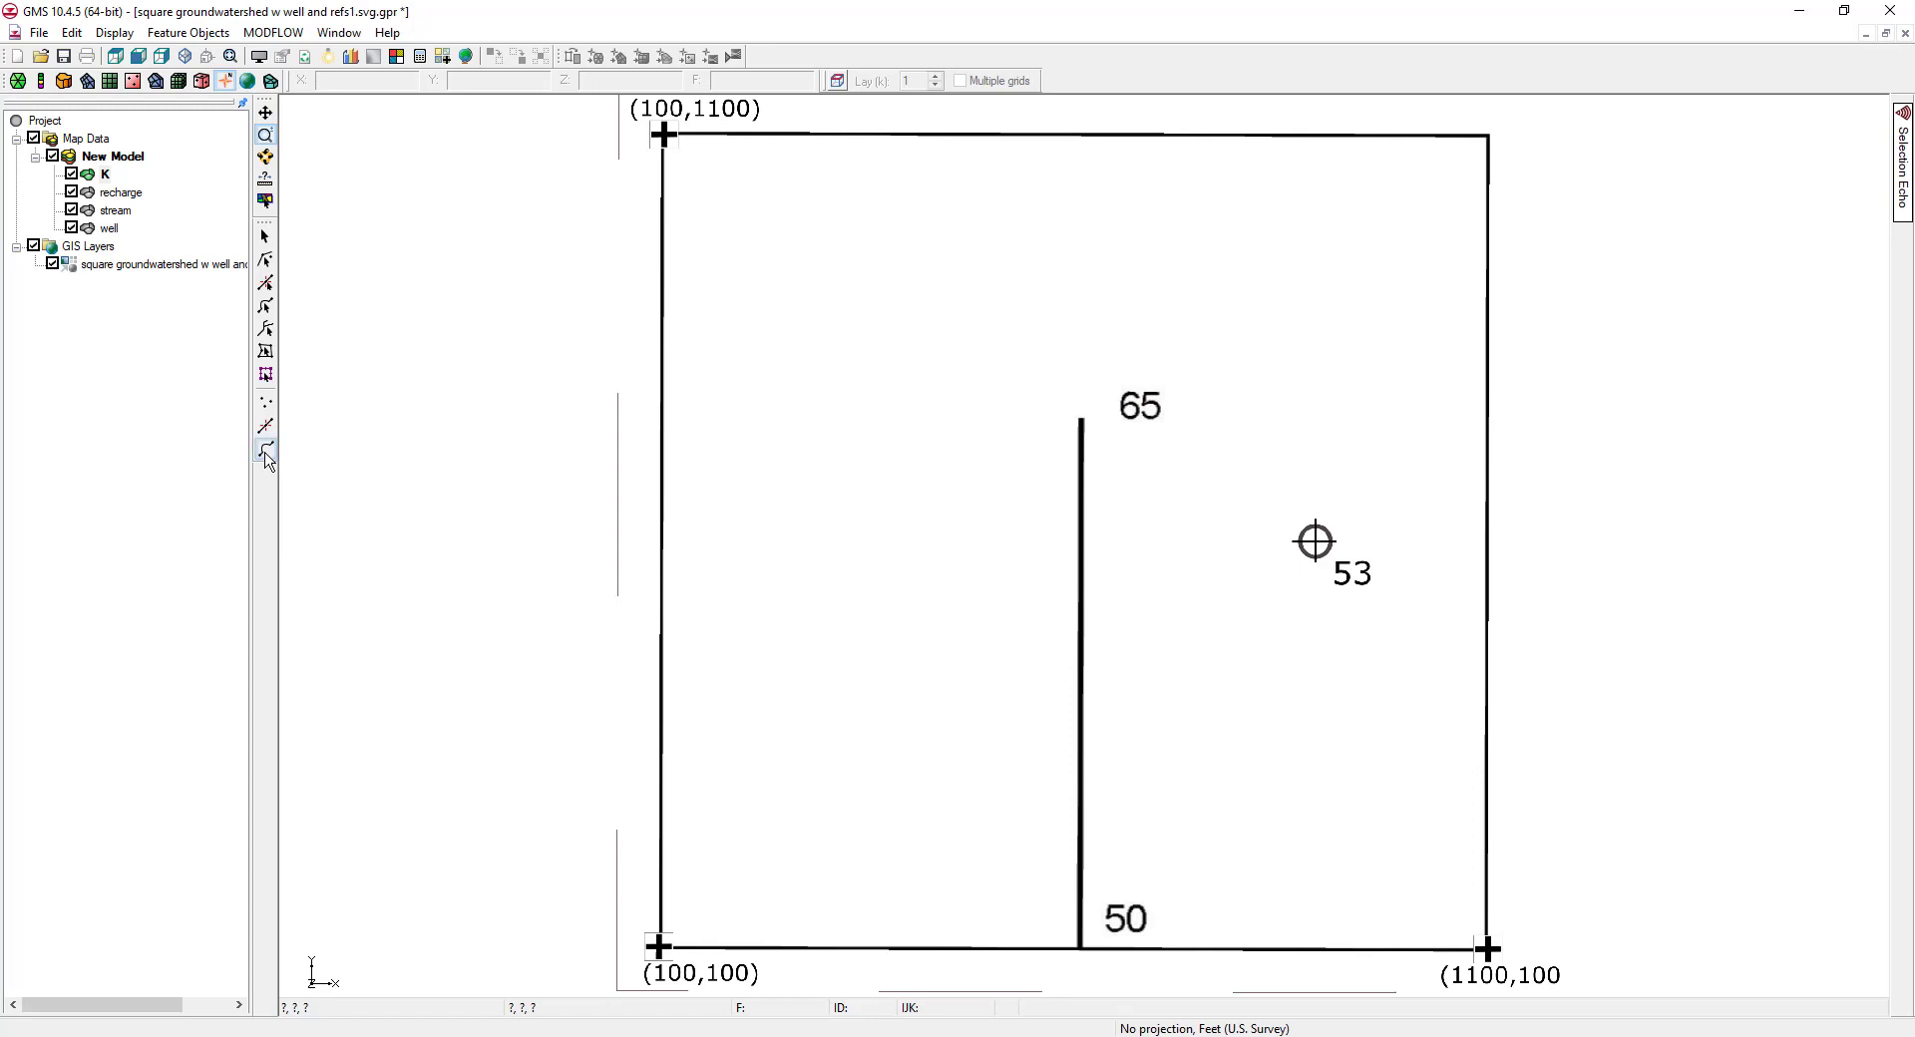
{"action": "left_click", "coordinate": [598, 108]}
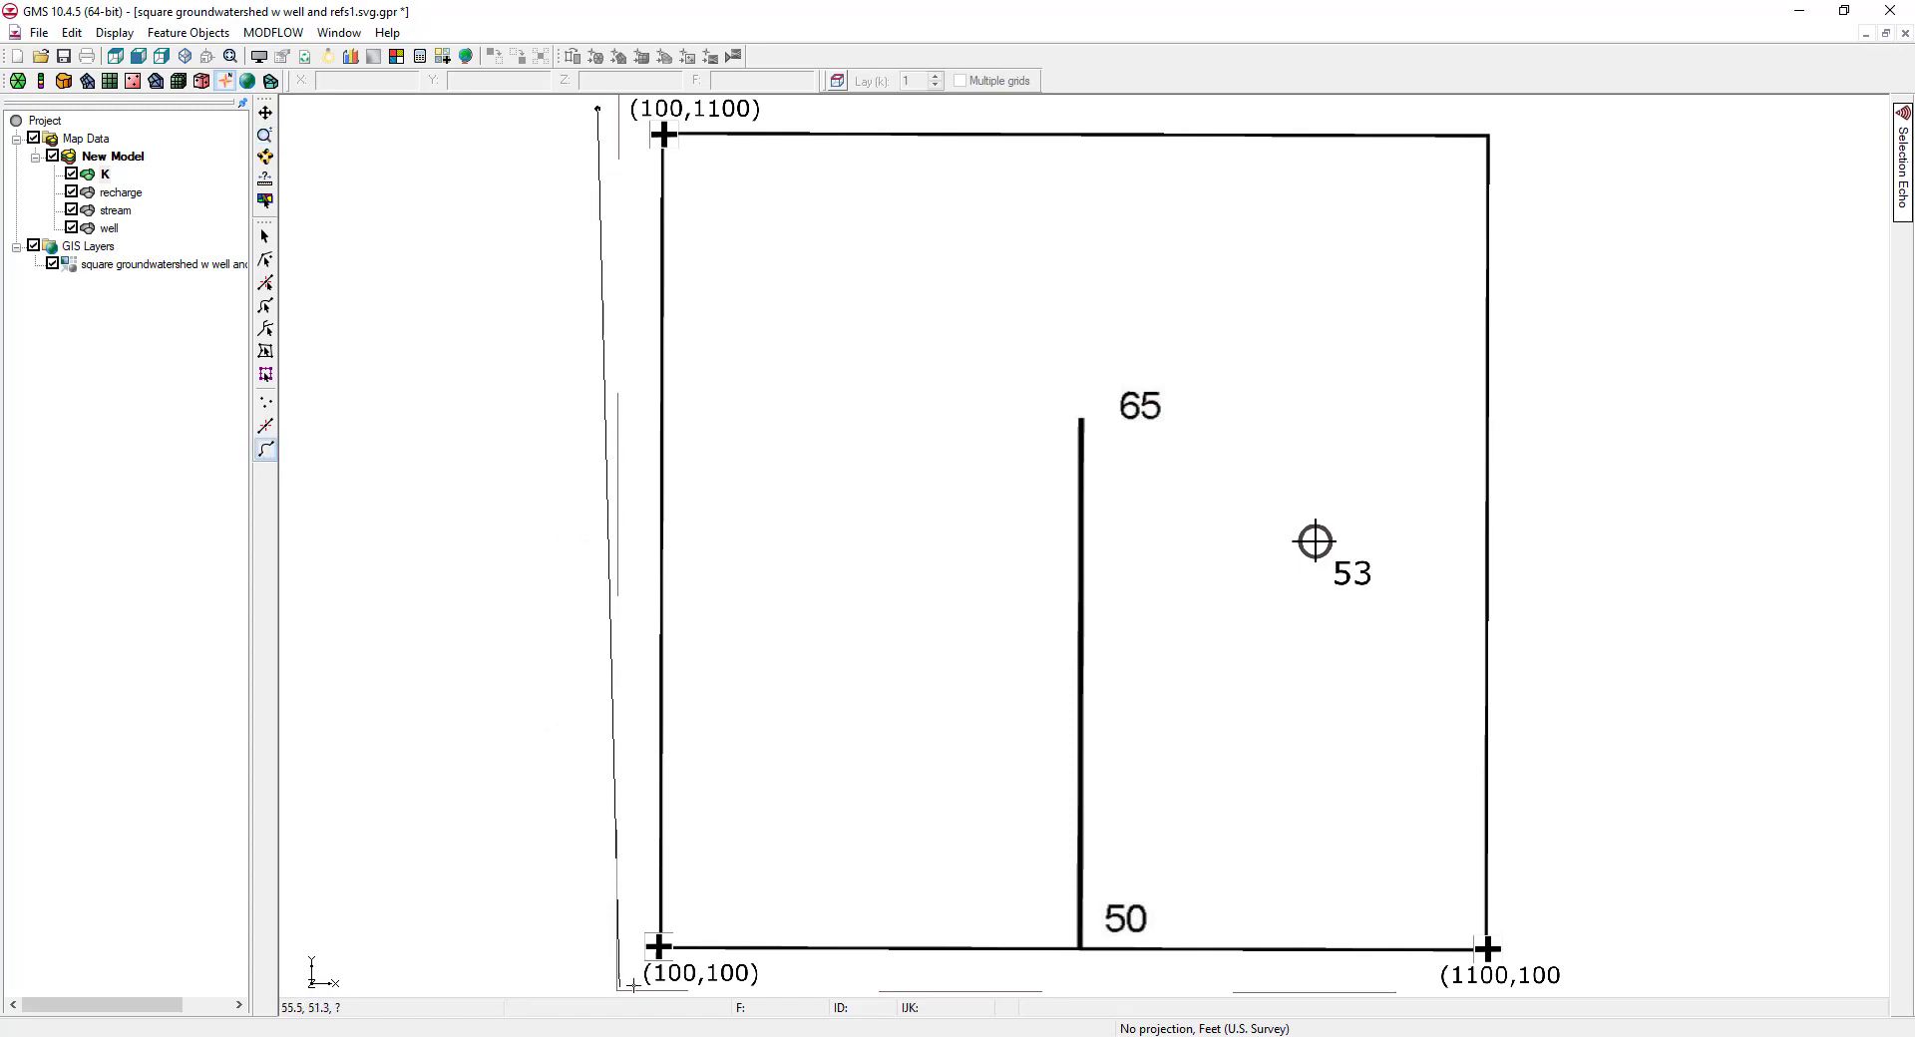
{"action": "left_click", "coordinate": [1572, 981]}
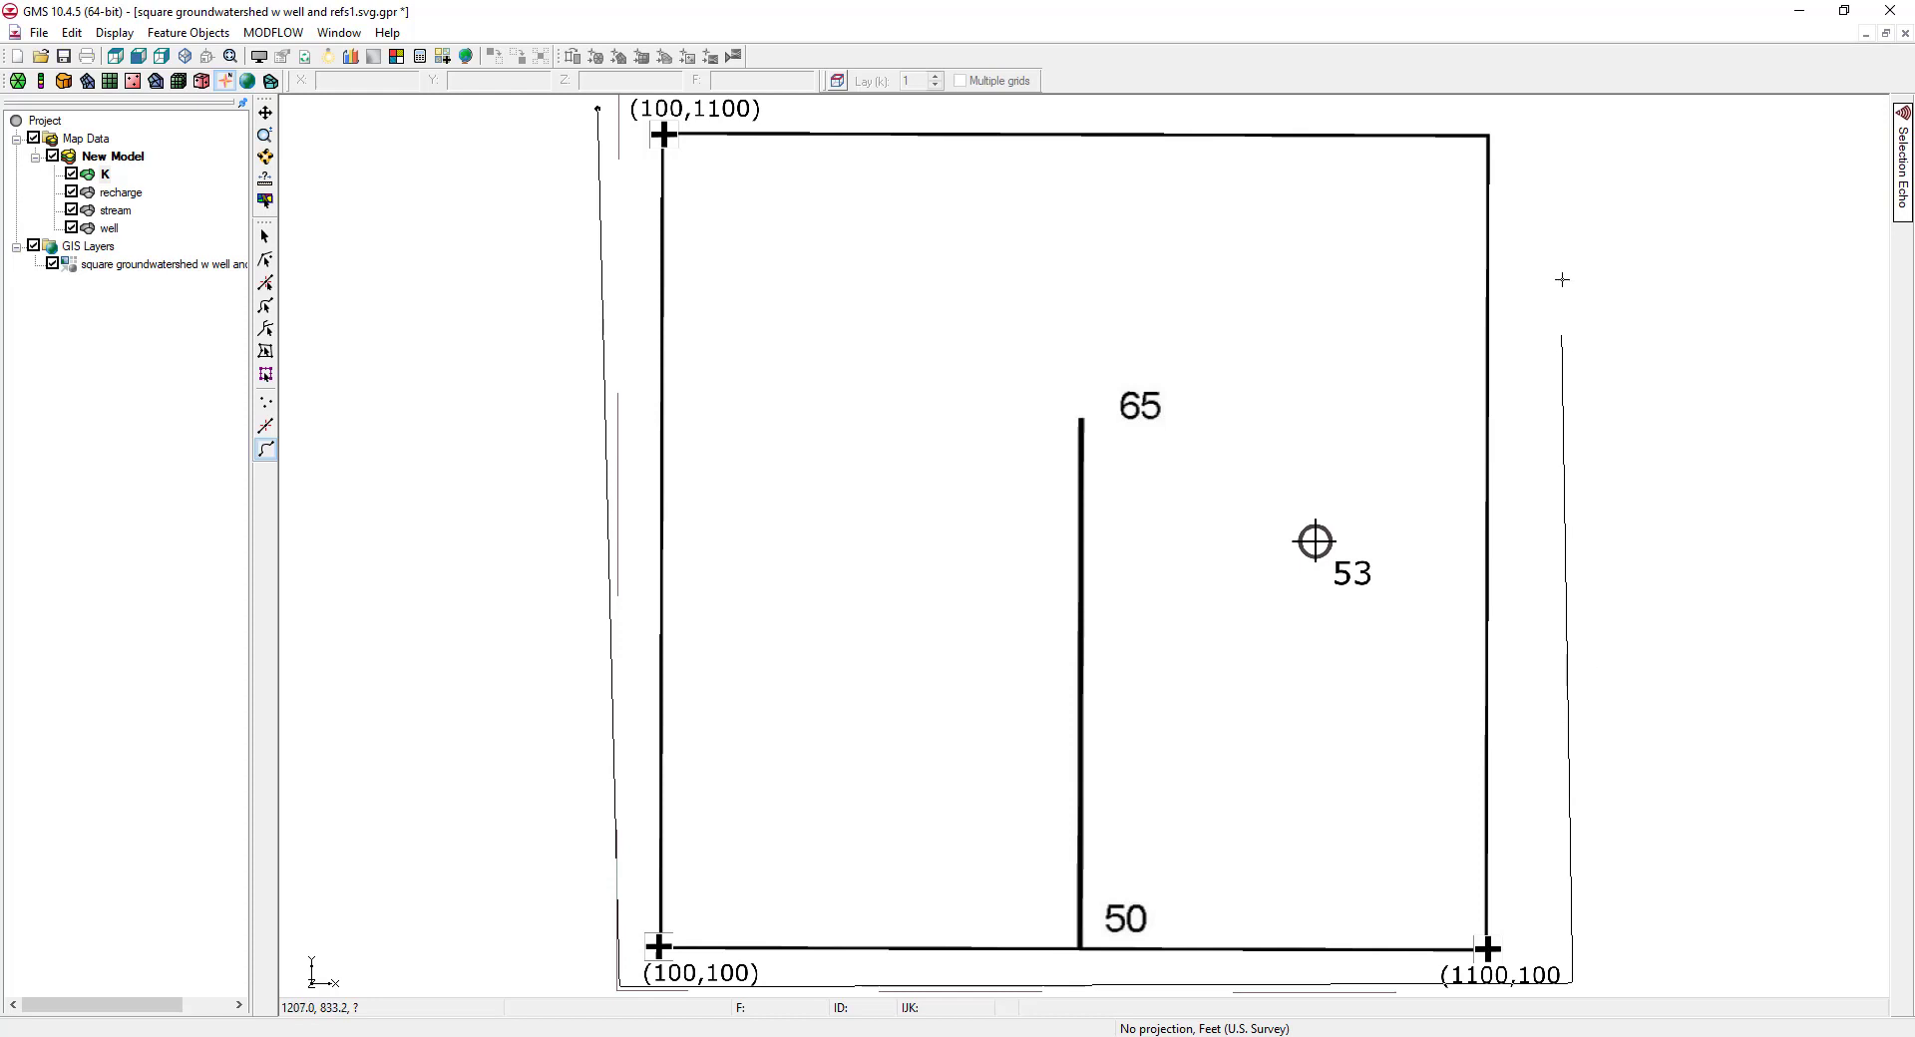
{"action": "left_click", "coordinate": [1531, 114]}
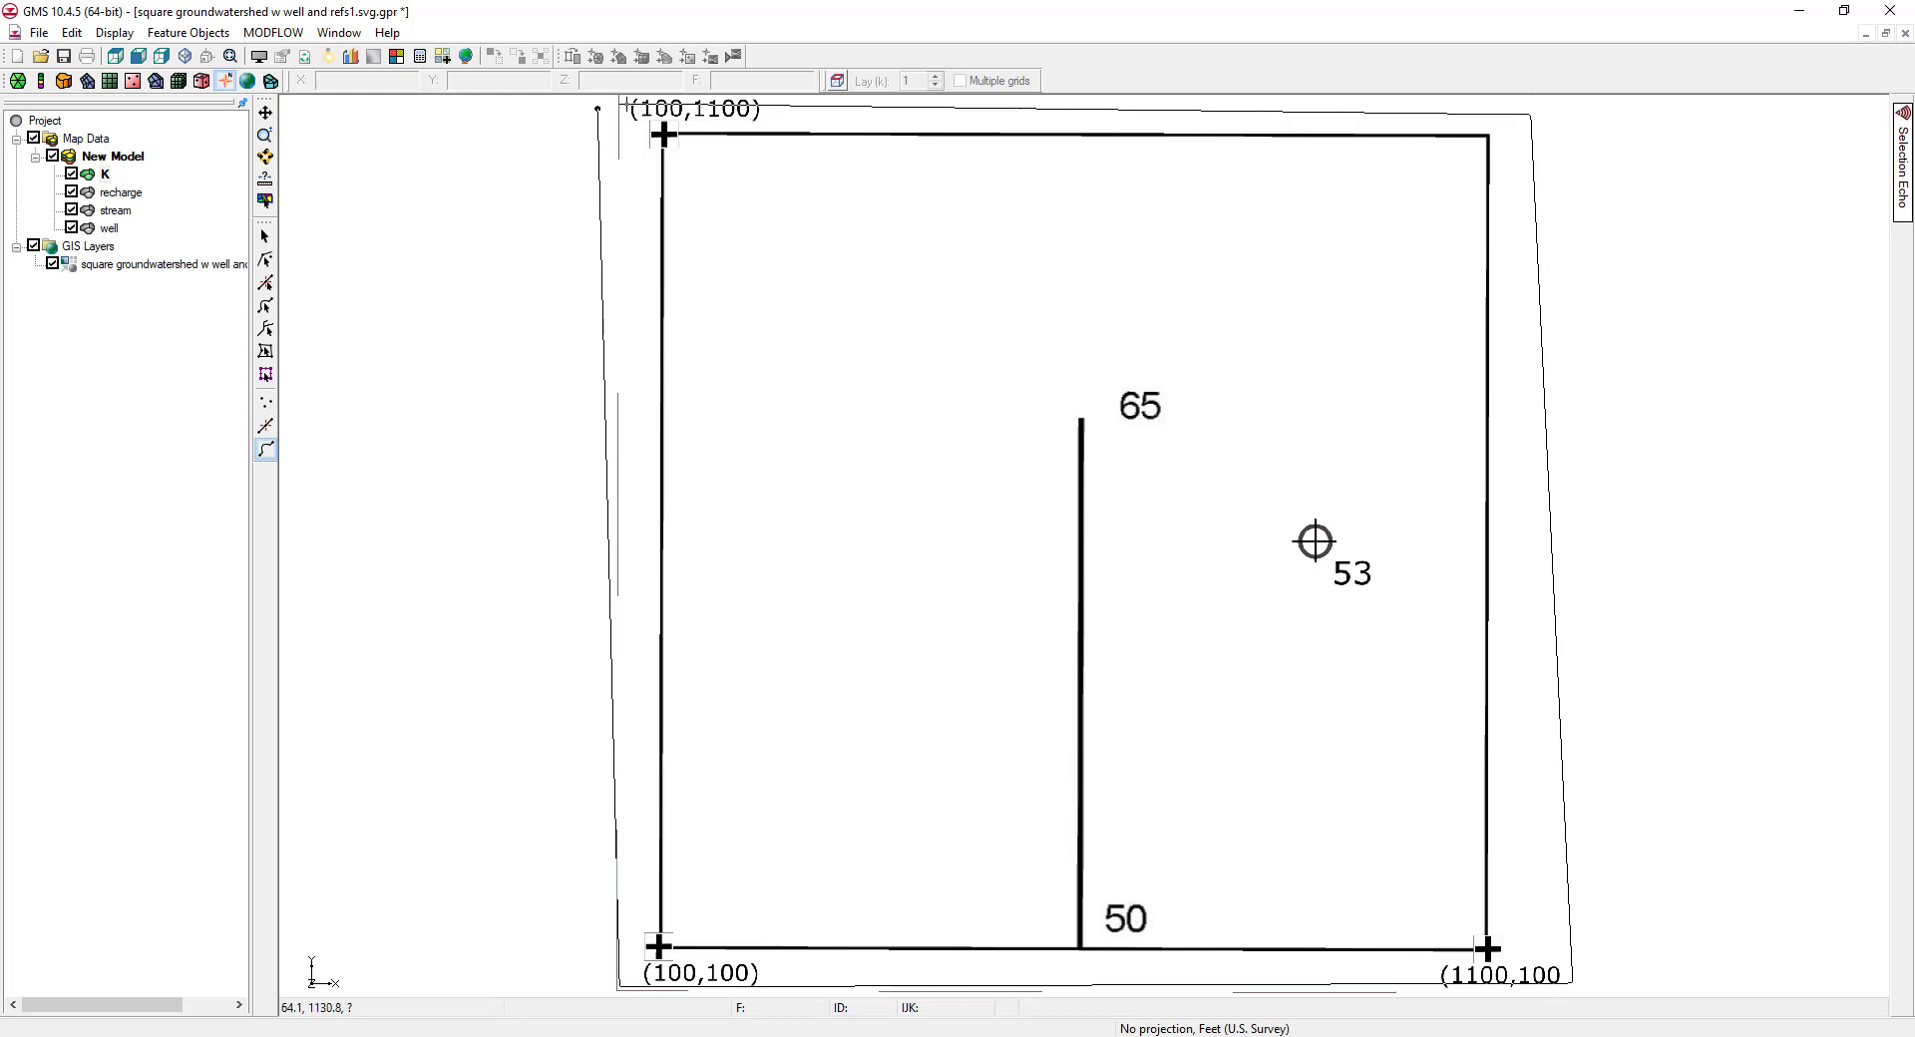
{"action": "left_click", "coordinate": [597, 108]}
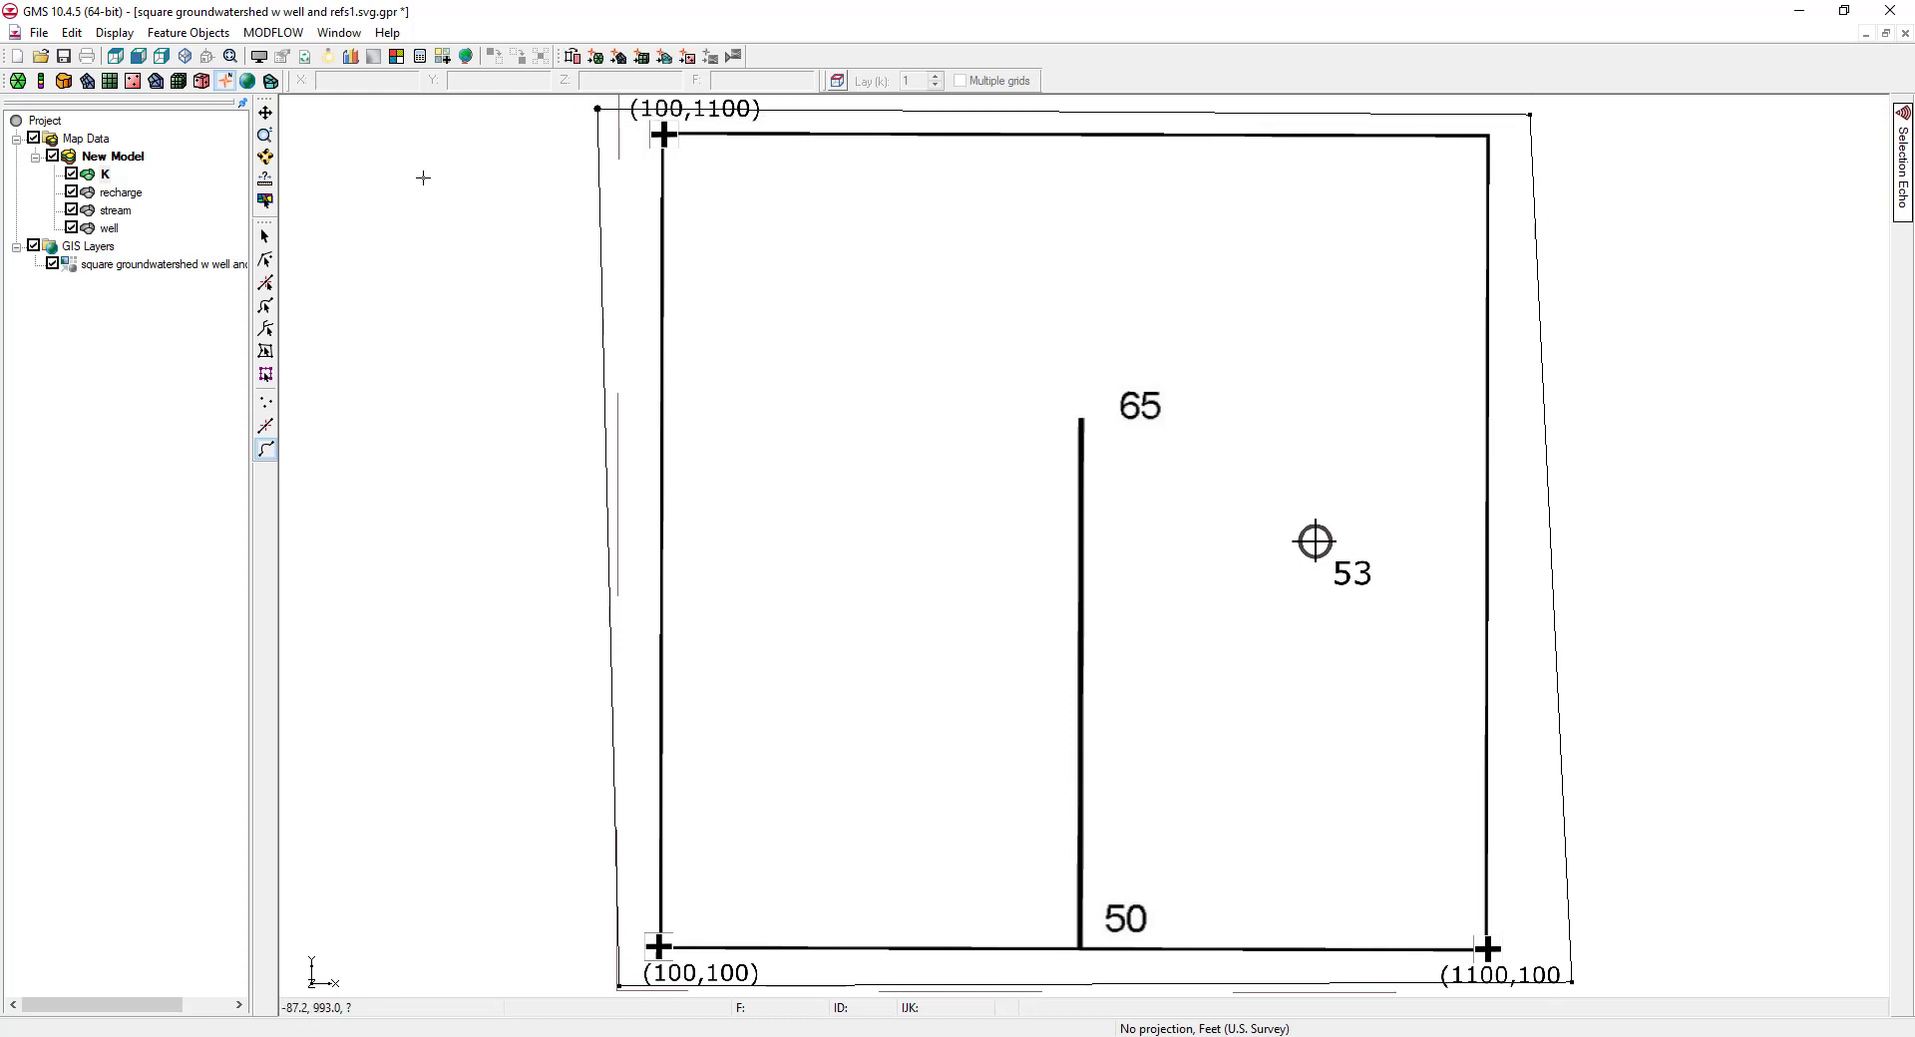
{"action": "left_click", "coordinate": [189, 33]}
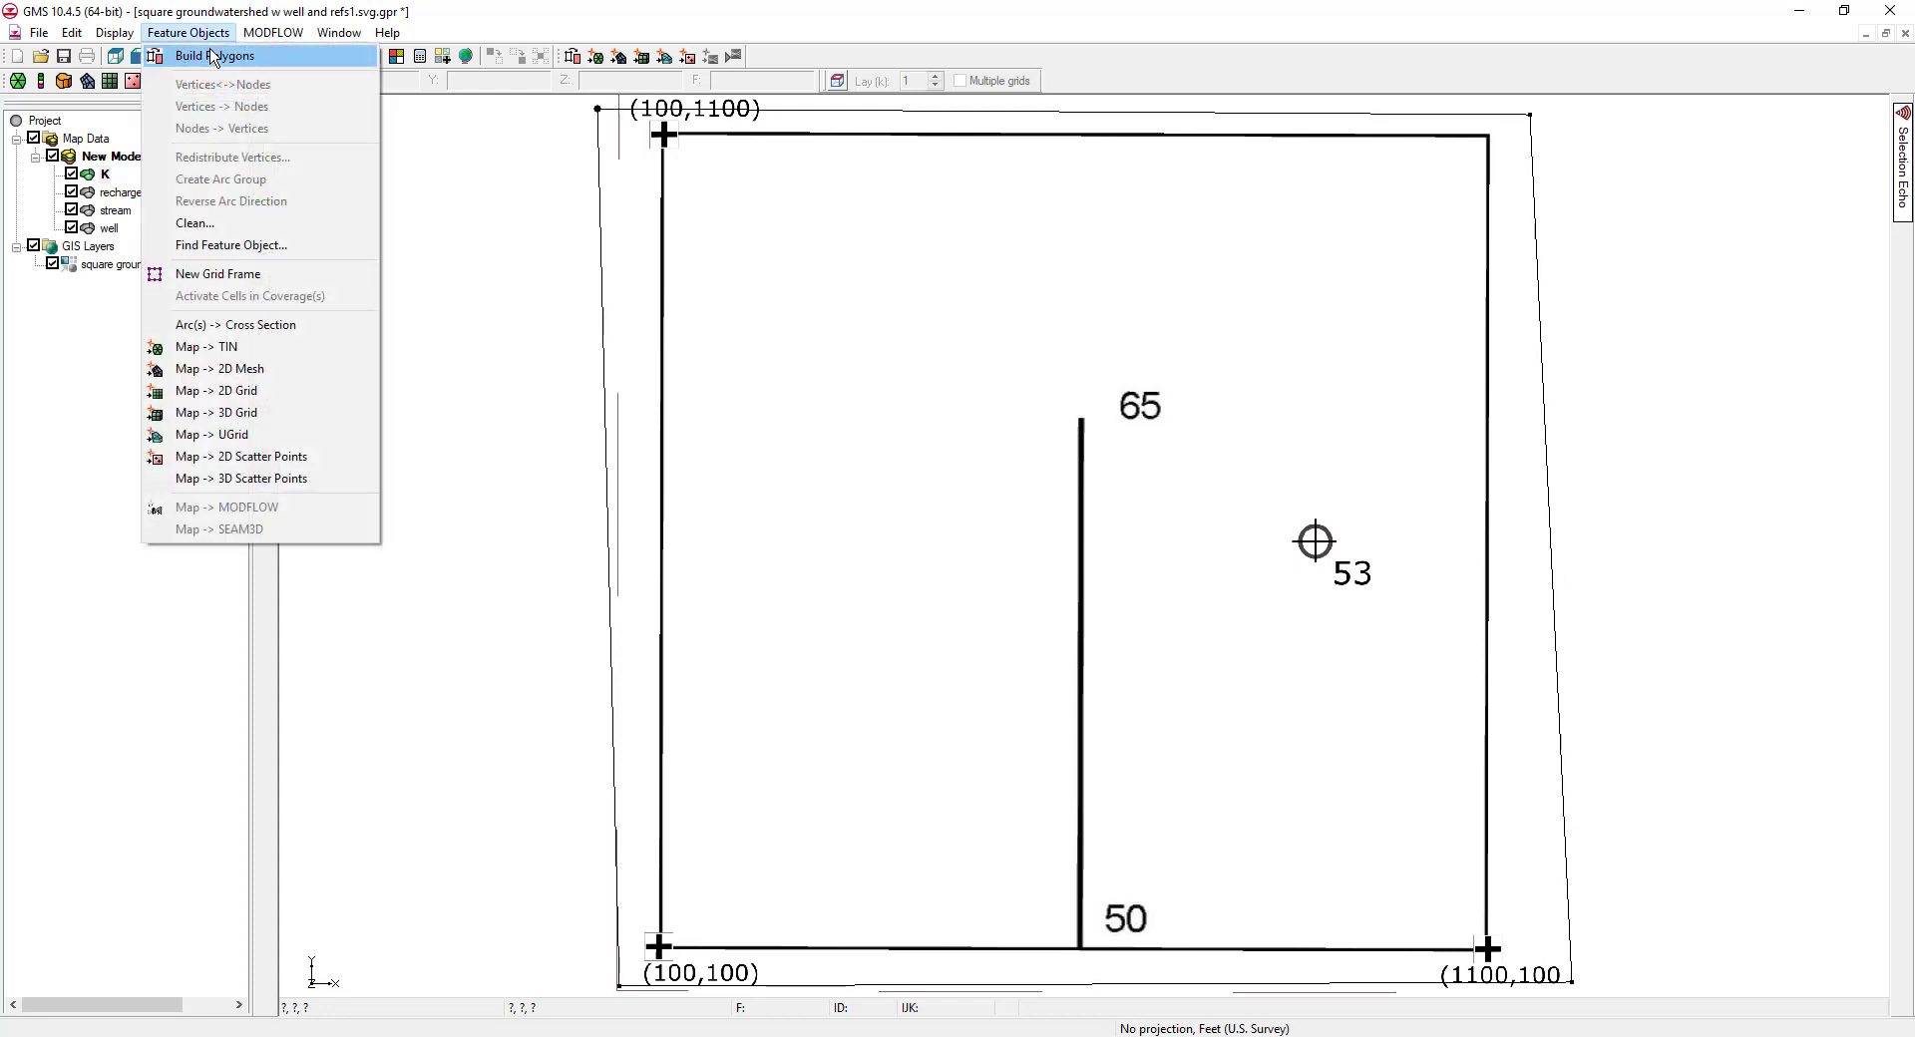
{"action": "left_click", "coordinate": [205, 55]}
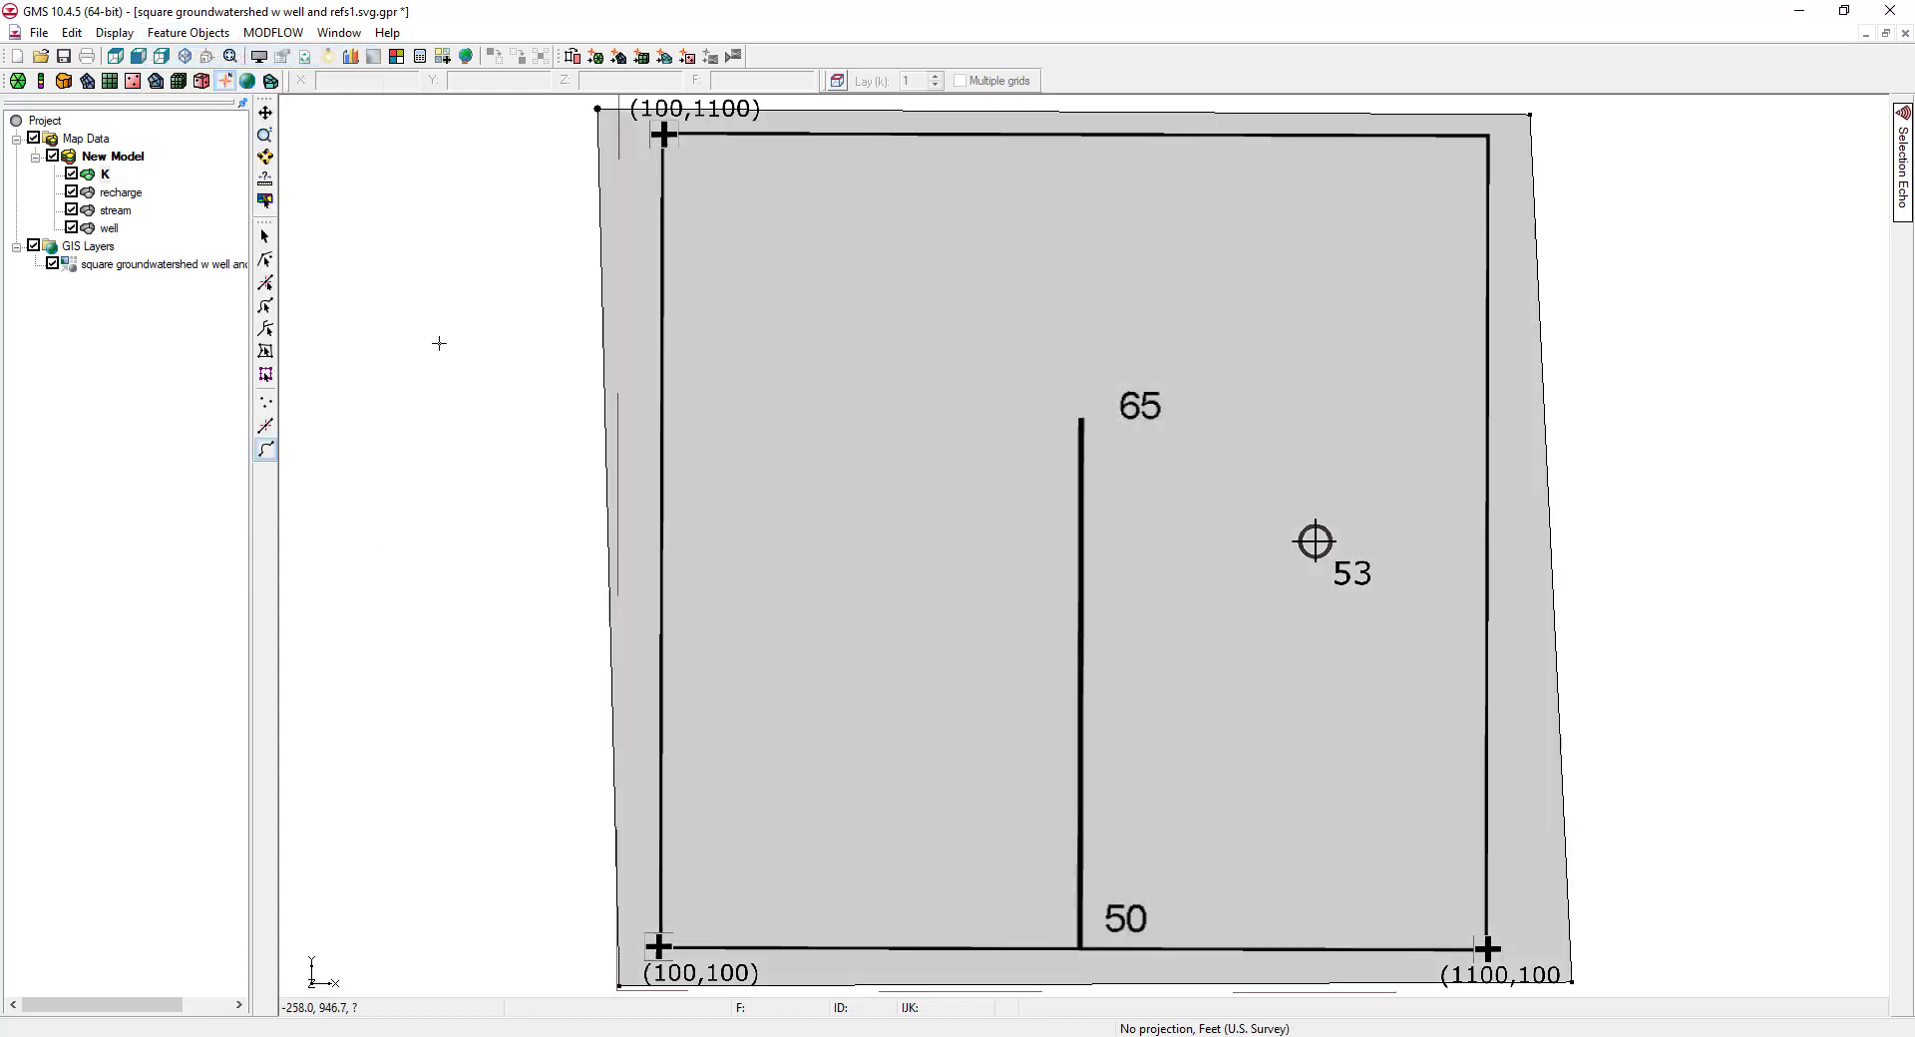
- Make the recharge coverage active, draw a closed four-sided arc around the square boundary, and build its polygon
{"action": "left_click", "coordinate": [124, 194]}
{"action": "left_click", "coordinate": [268, 450]}
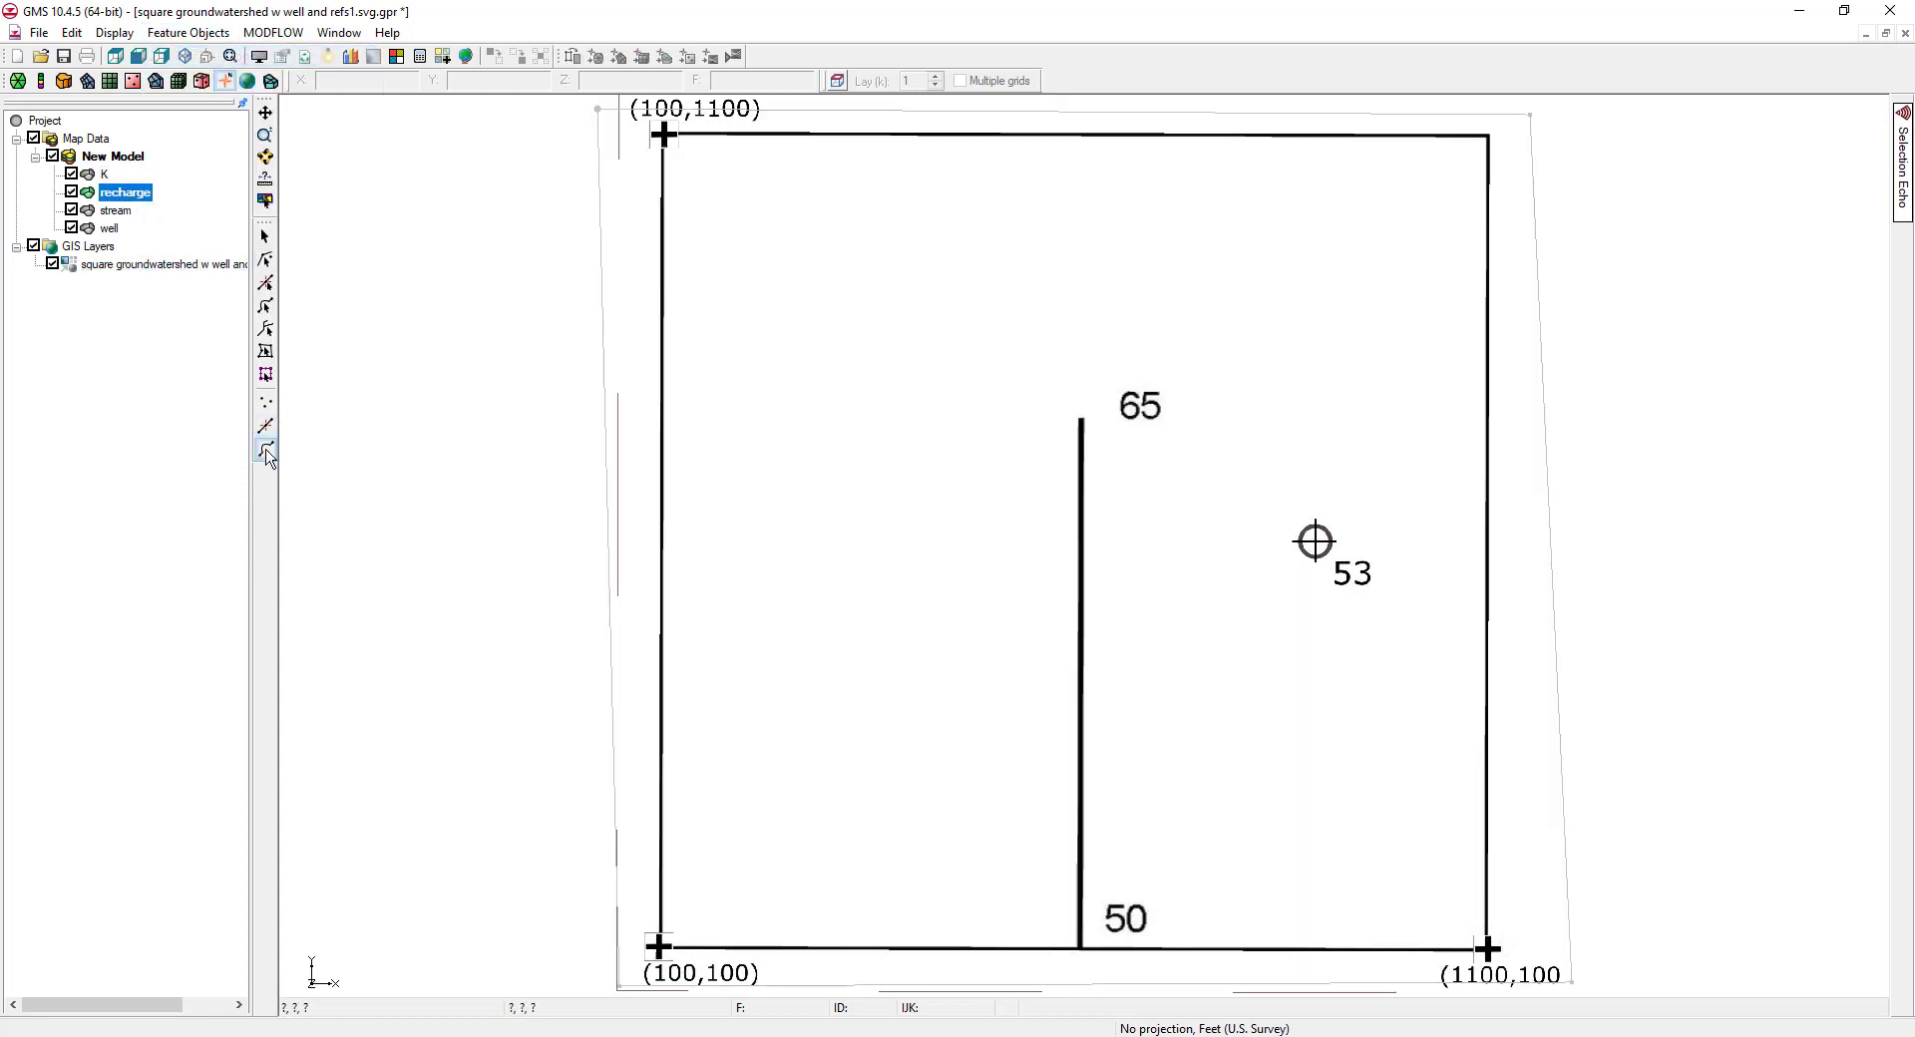
{"action": "left_click", "coordinate": [610, 108]}
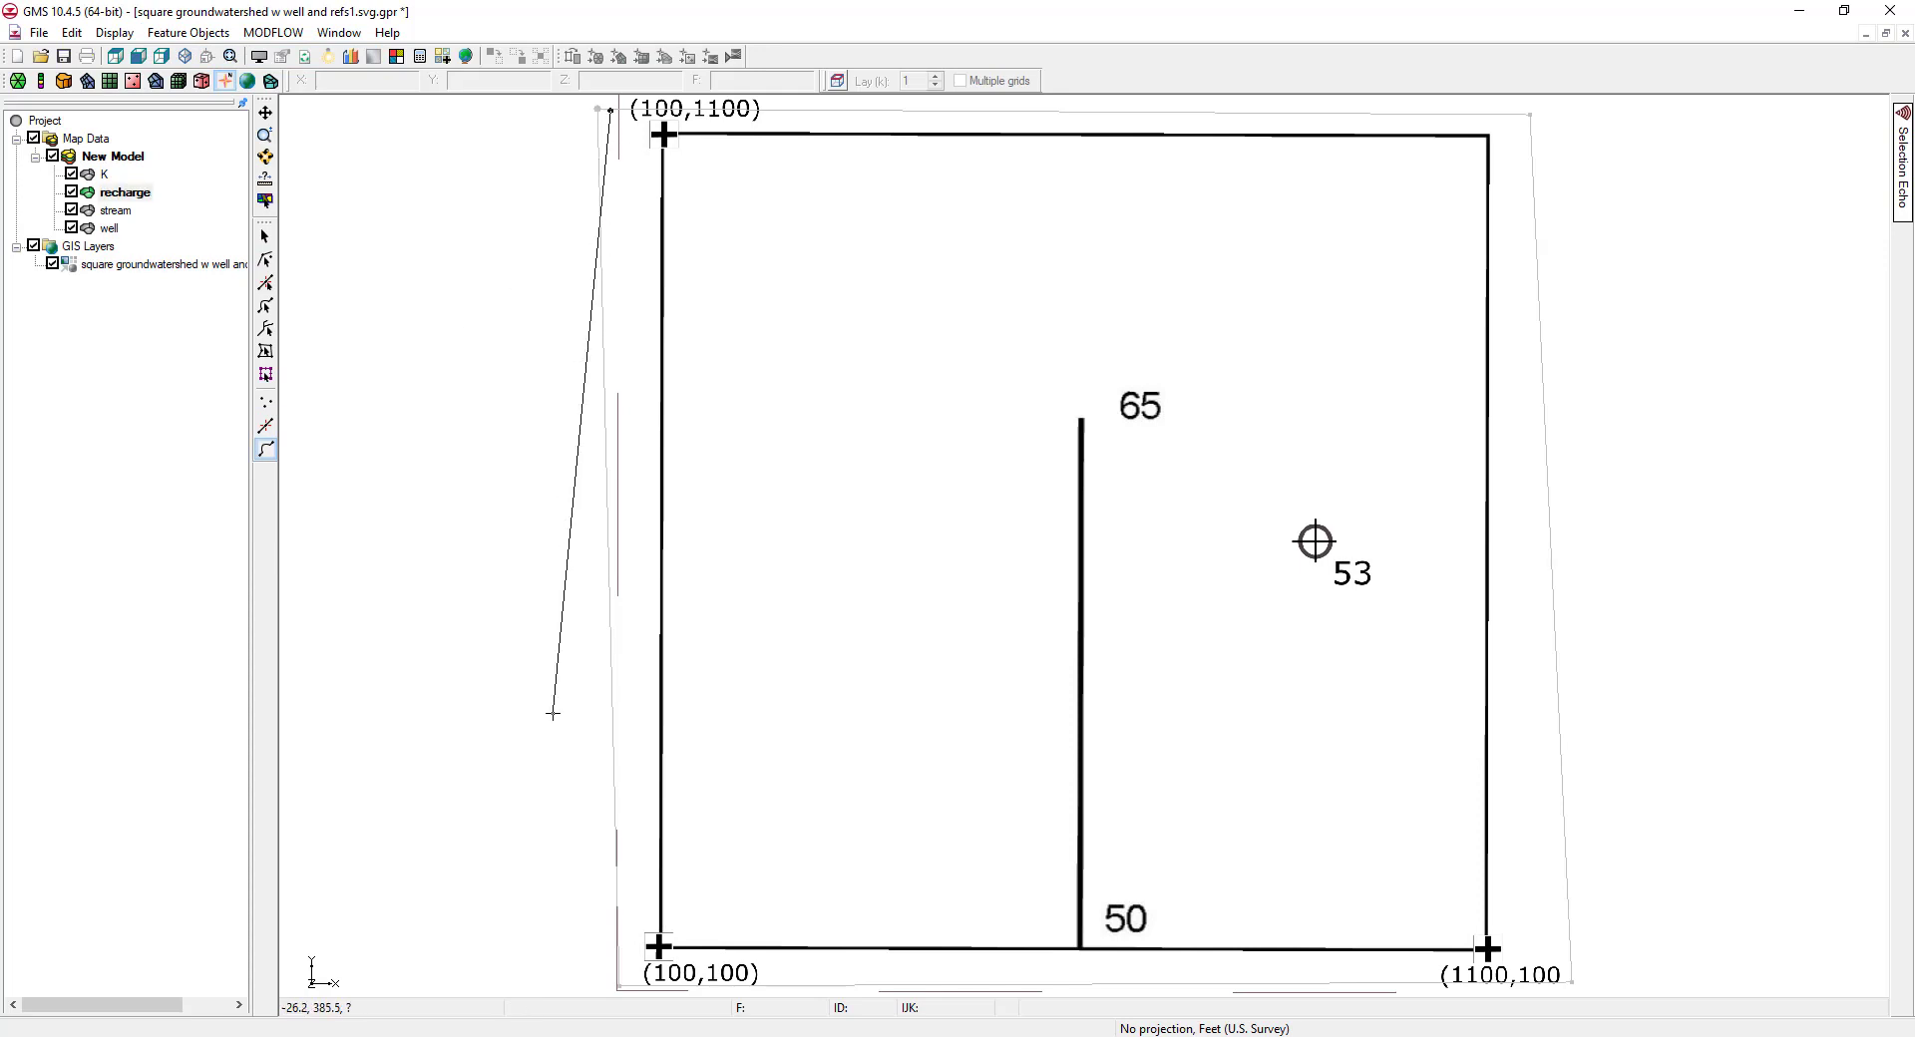
{"action": "left_click", "coordinate": [638, 974]}
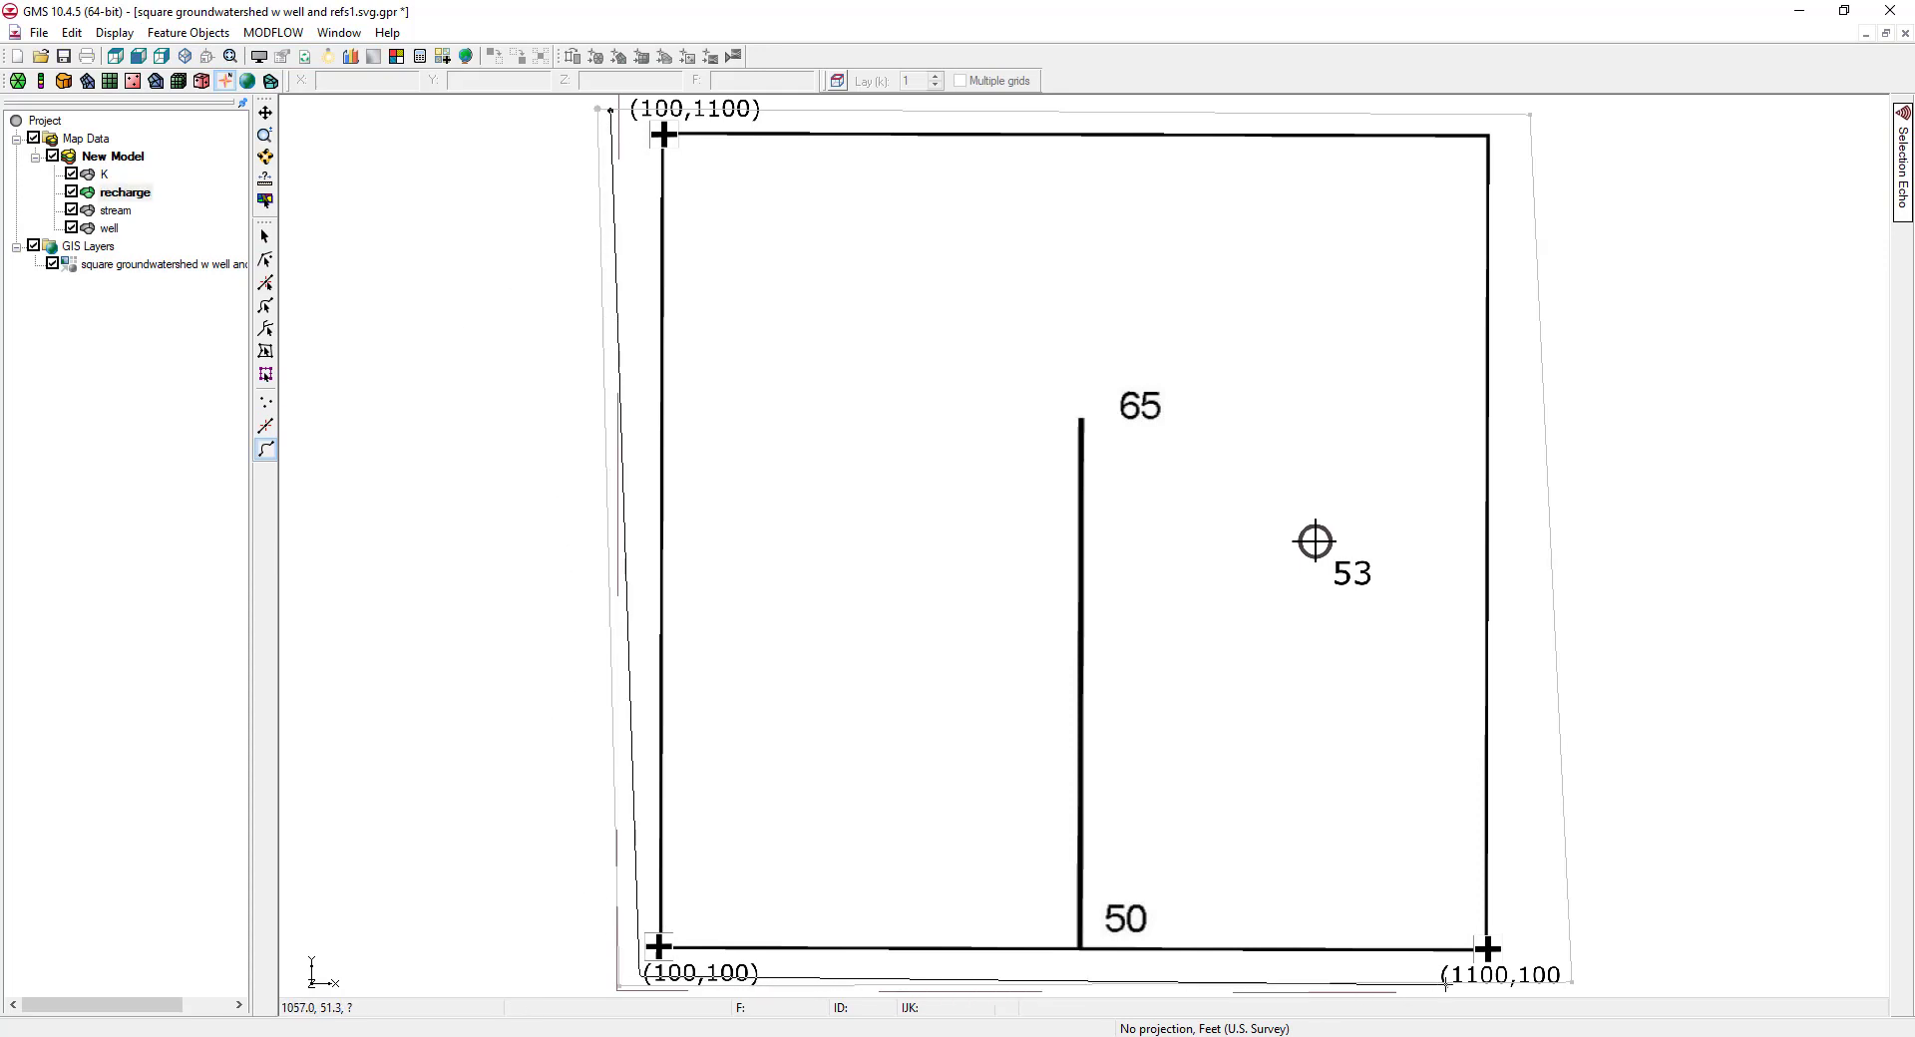
{"action": "left_click", "coordinate": [1538, 961]}
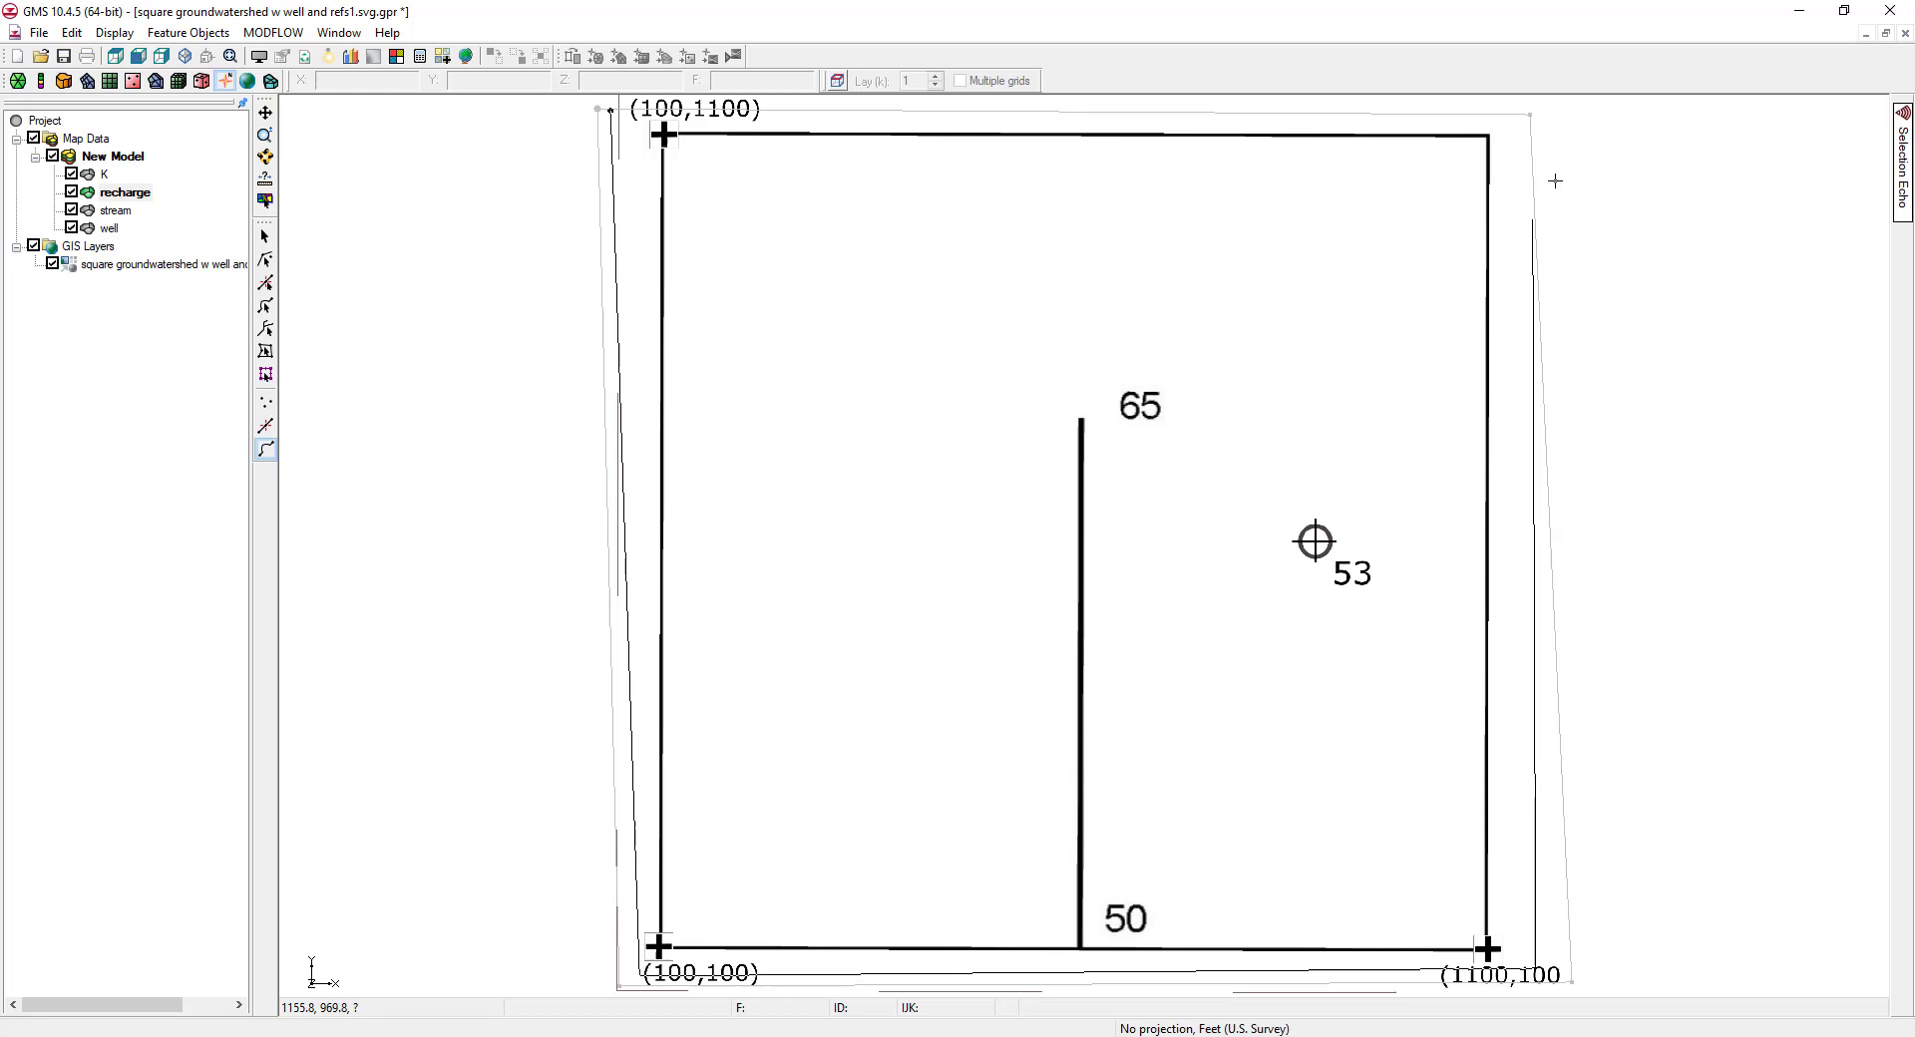
{"action": "left_click", "coordinate": [1530, 115]}
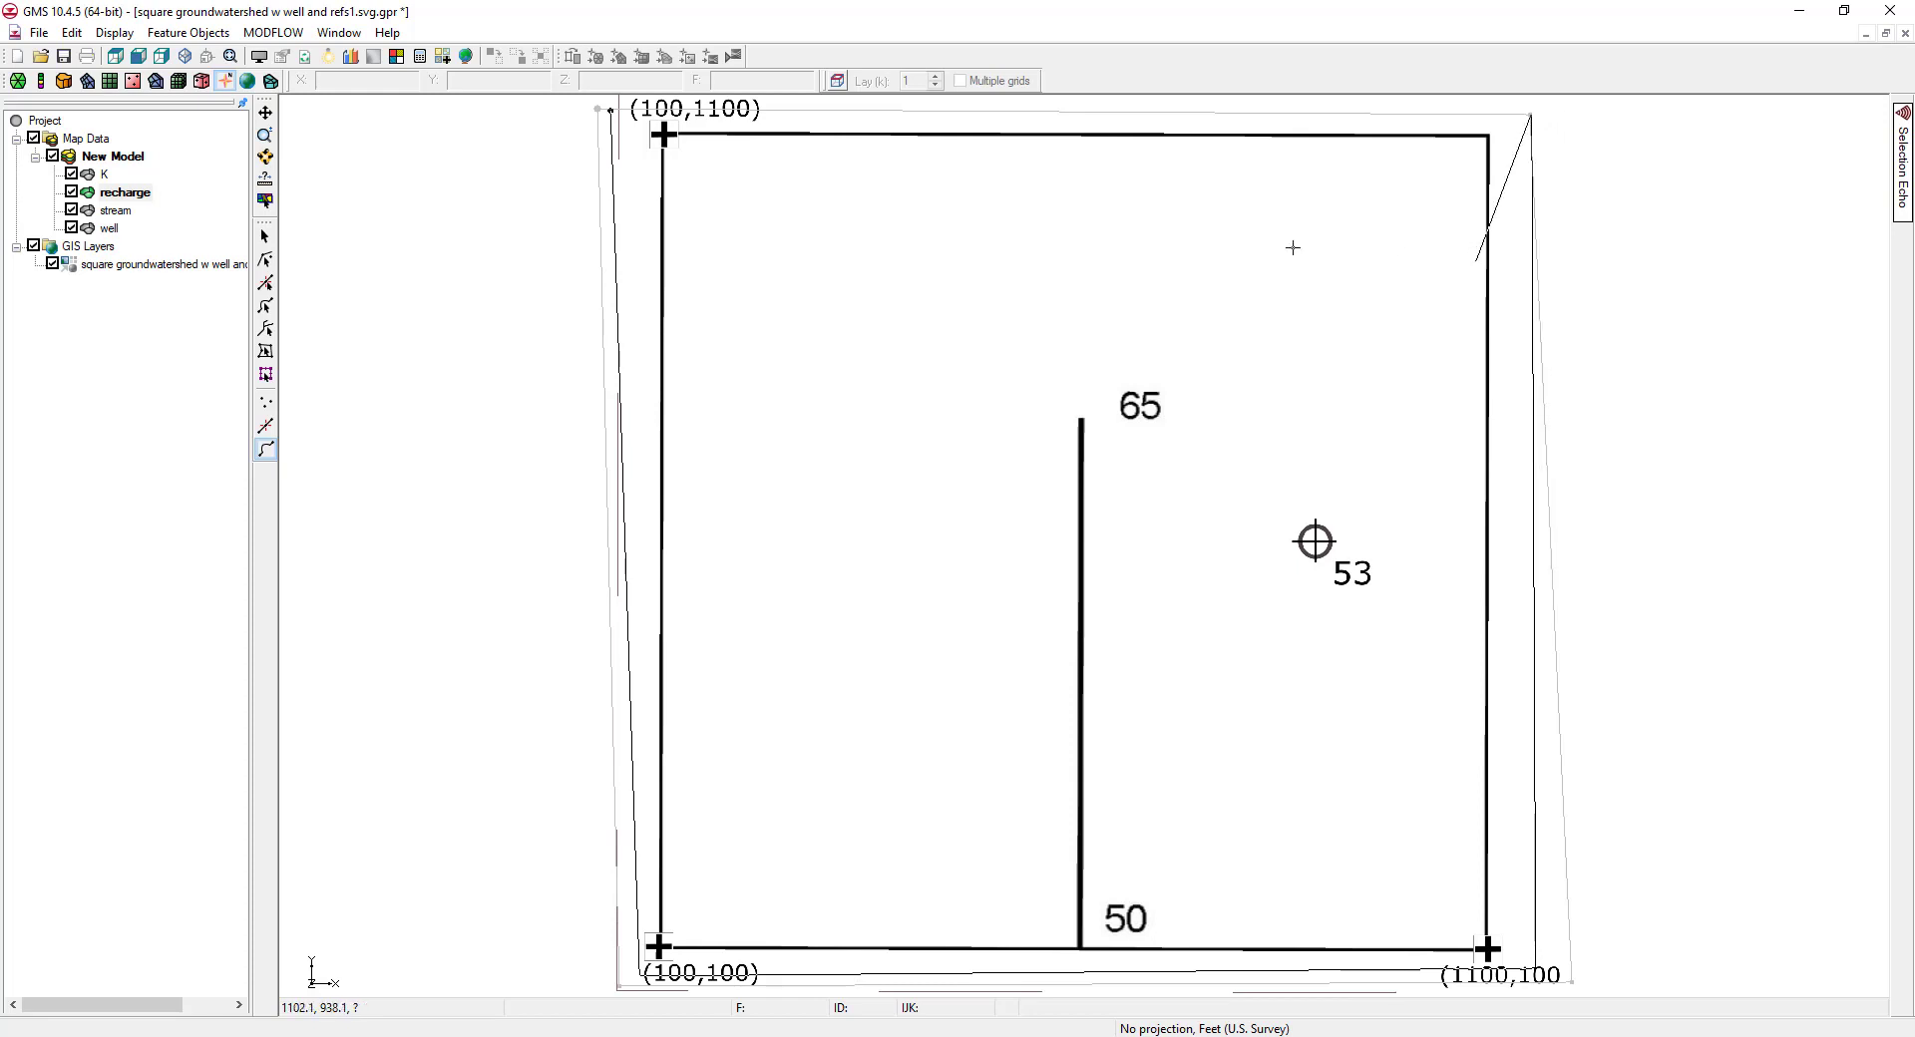
{"action": "left_click", "coordinate": [611, 108]}
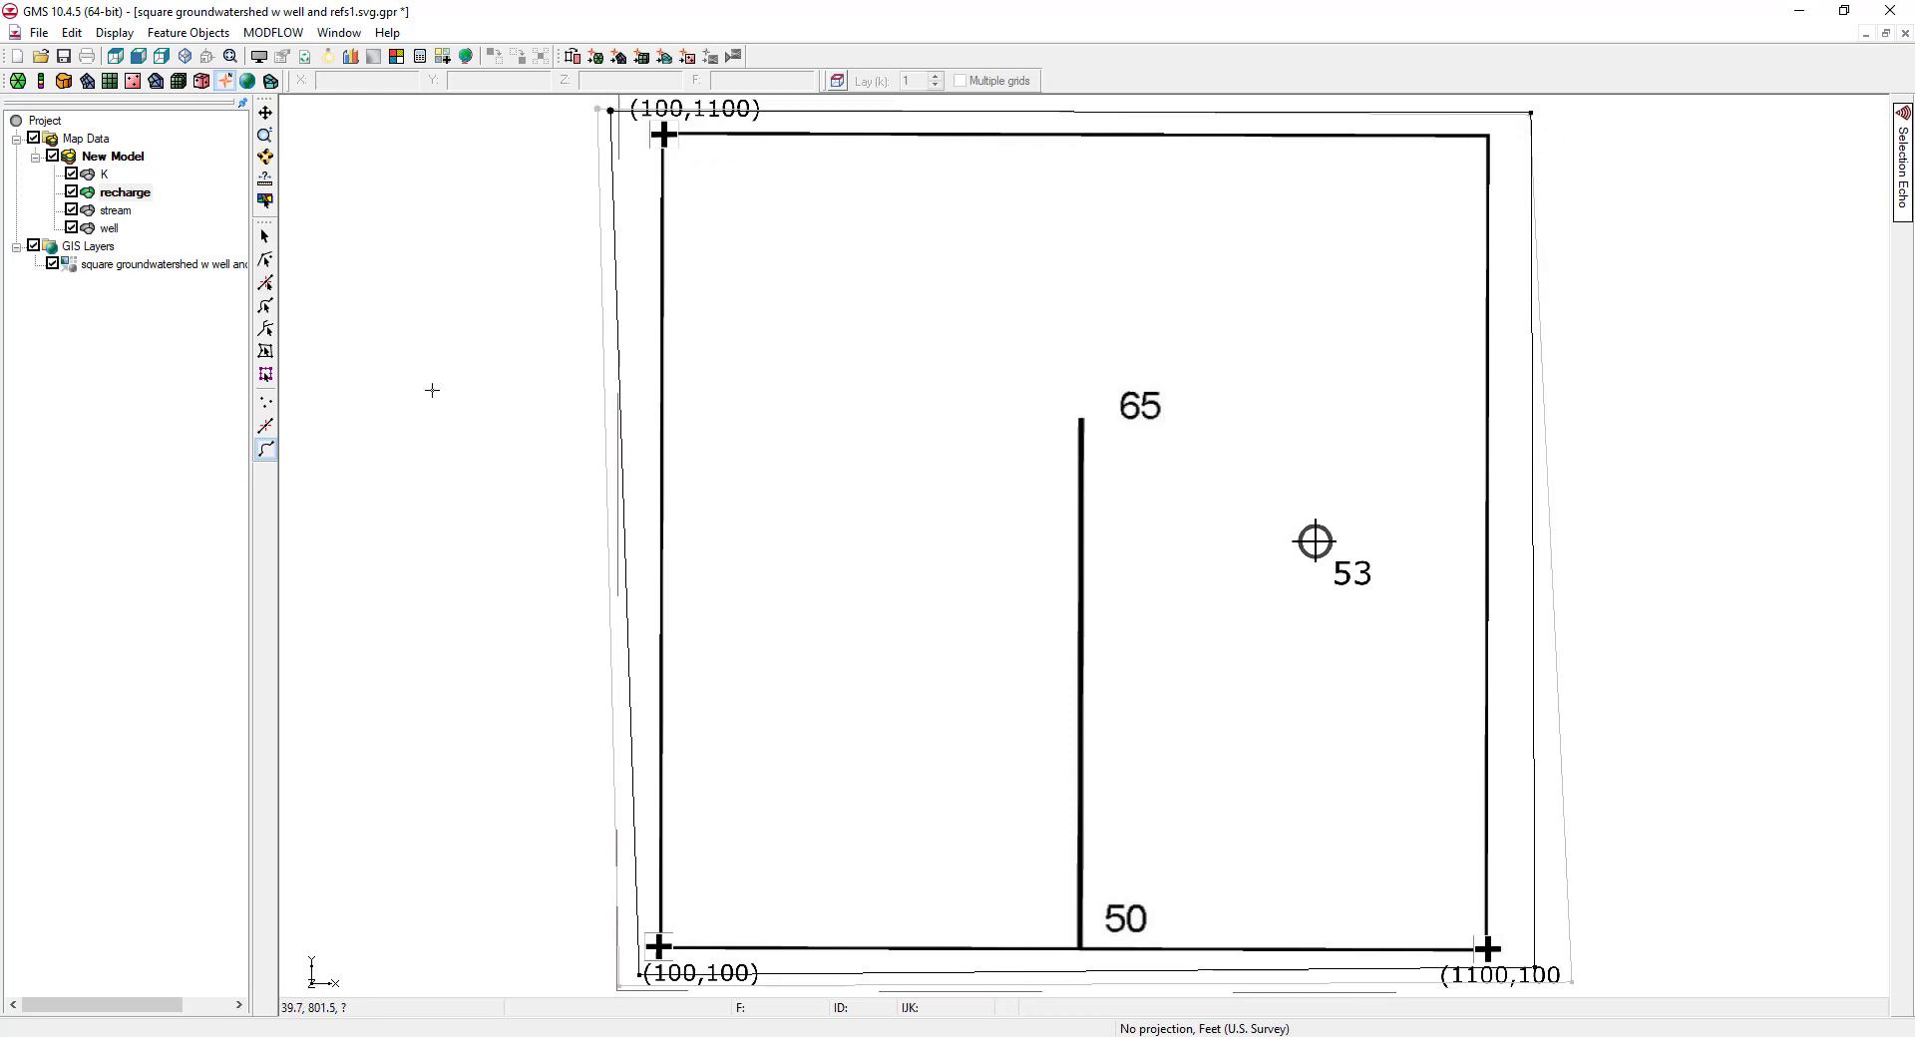
{"action": "left_click", "coordinate": [189, 32]}
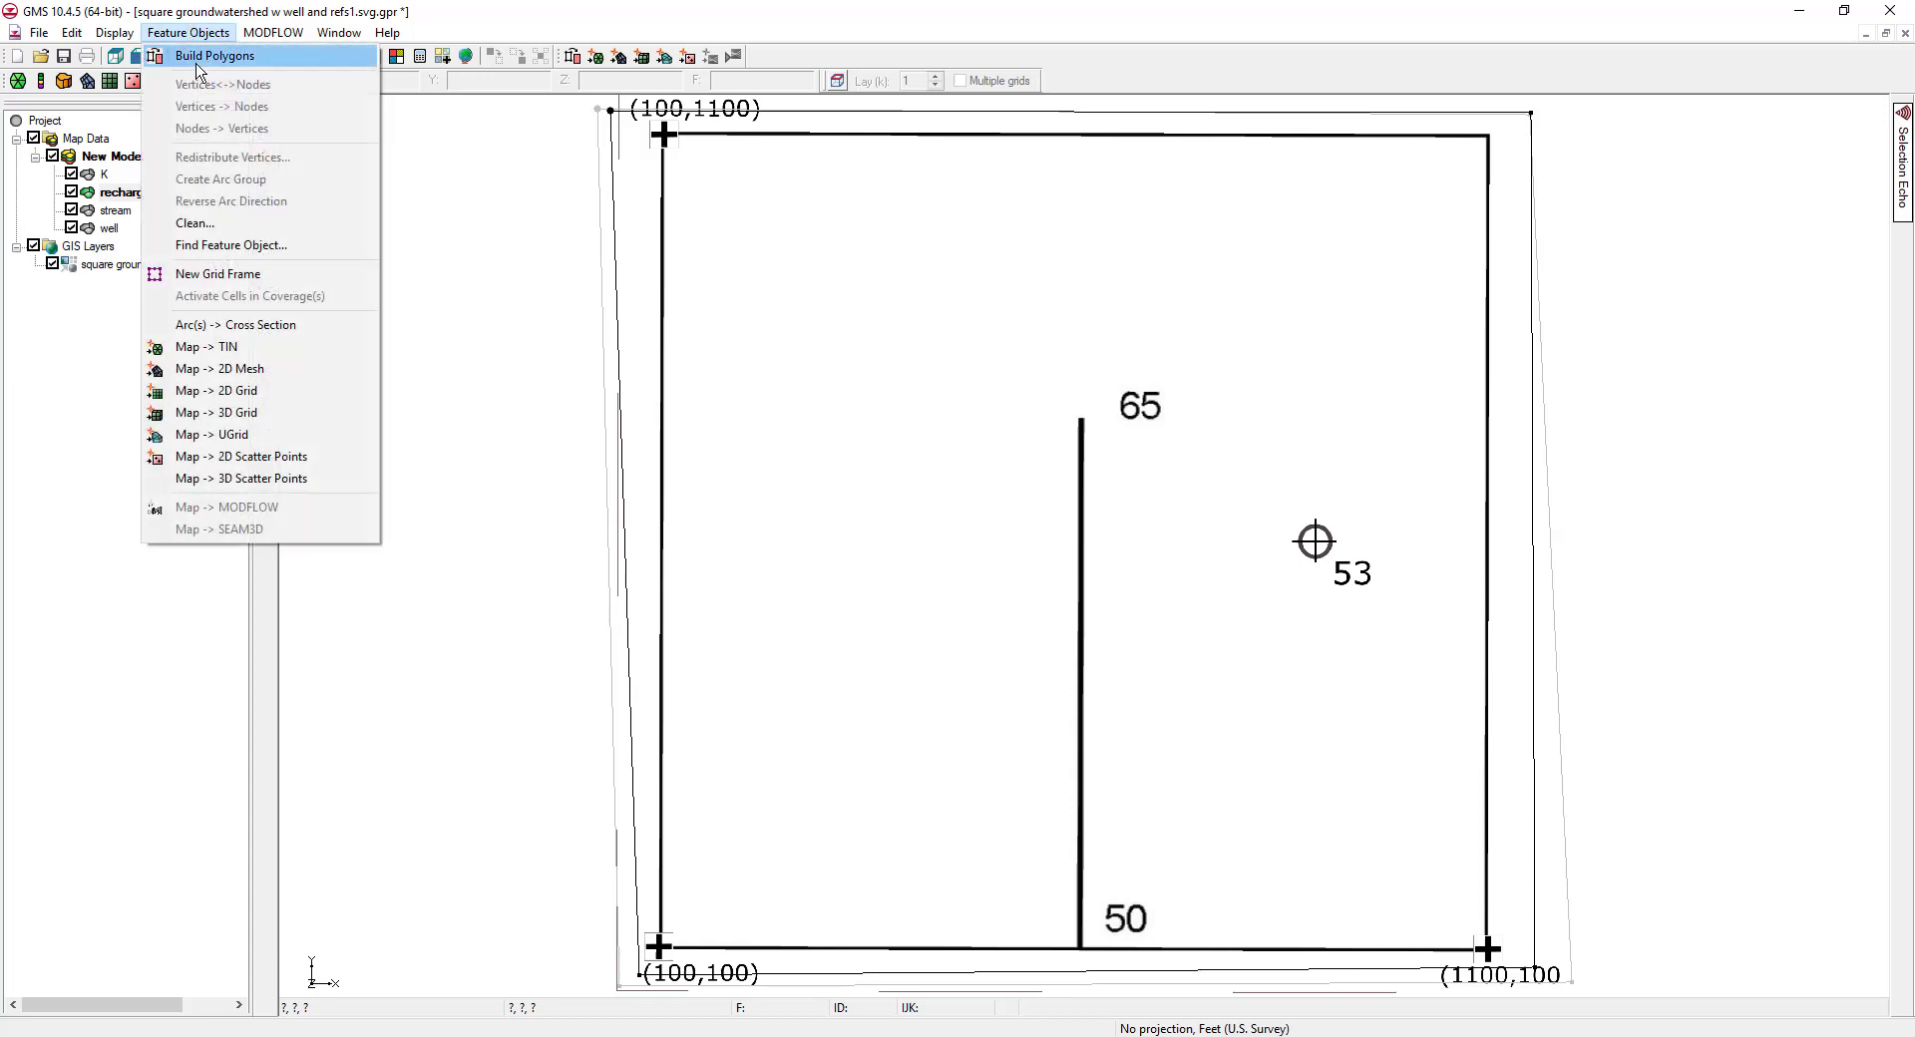
{"action": "left_click", "coordinate": [200, 55]}
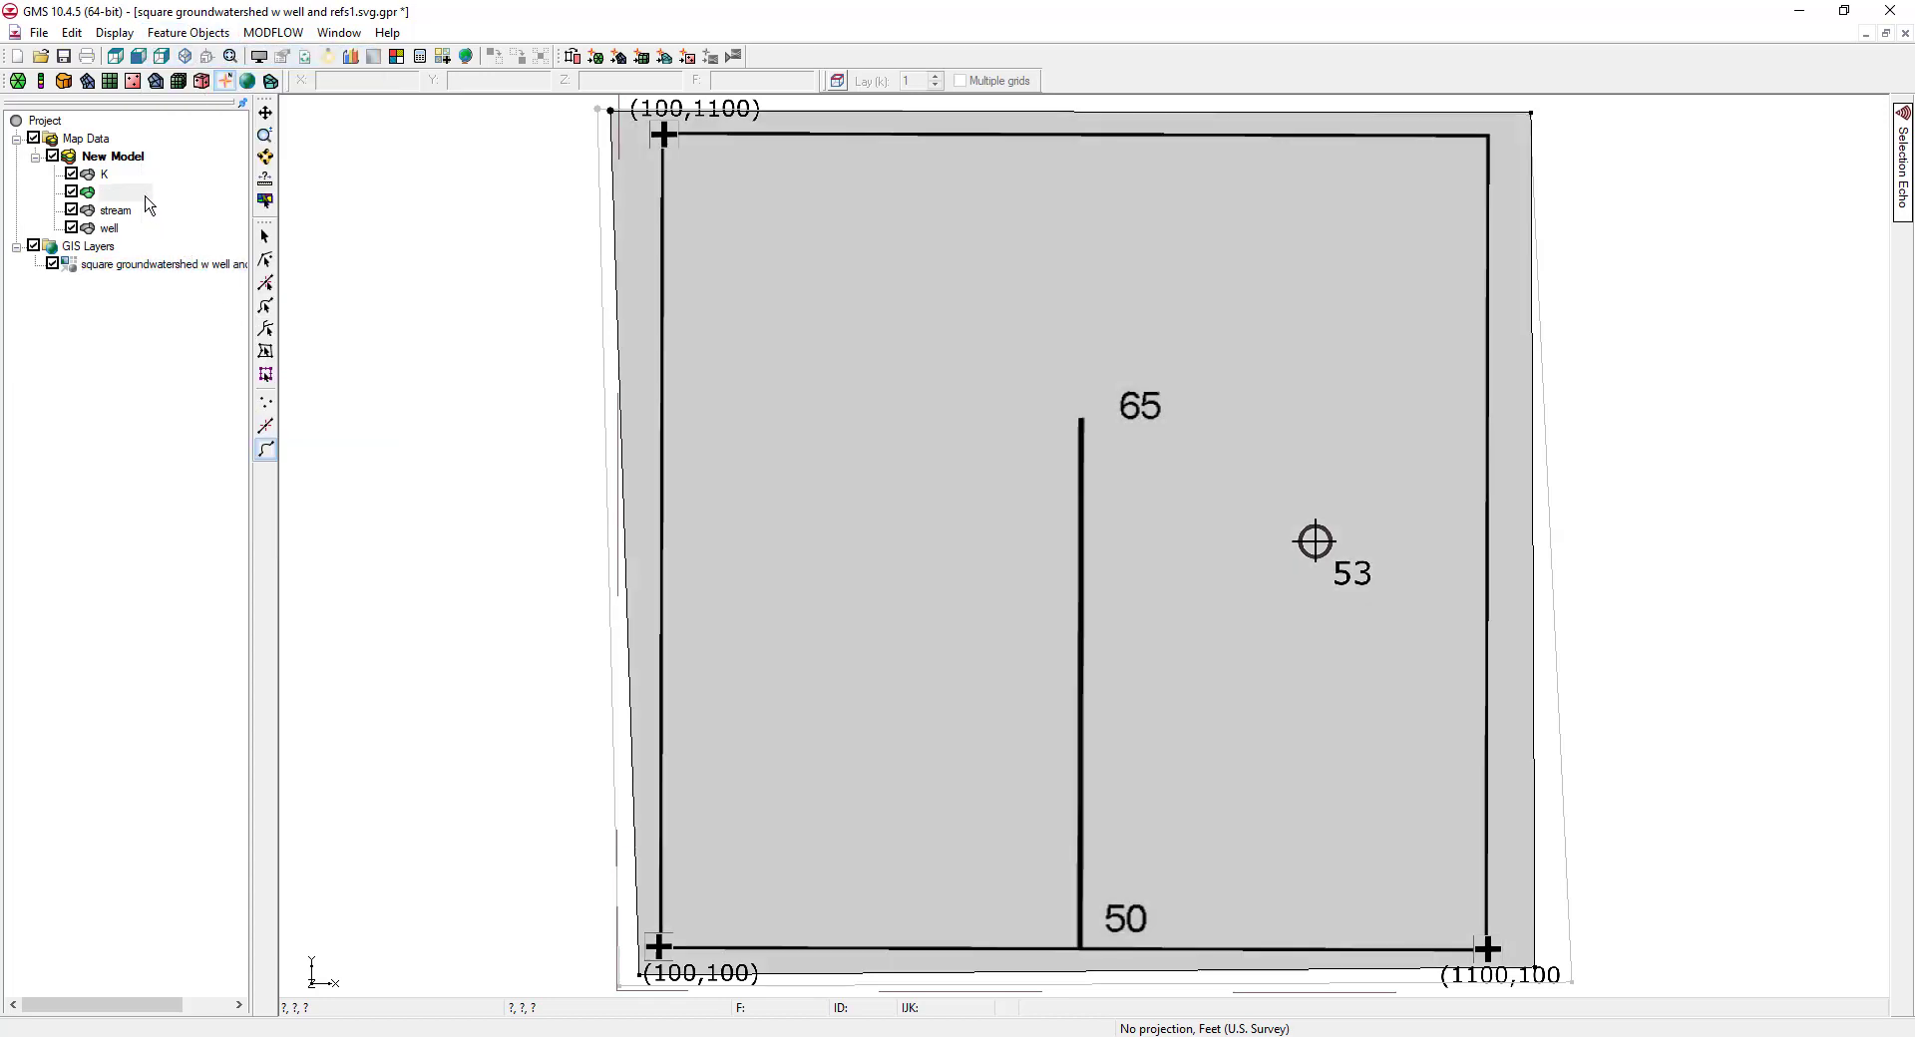
- Set the project's horizontal length units to Meters with no projection and the time unit to seconds
{"action": "left_click", "coordinate": [72, 32]}
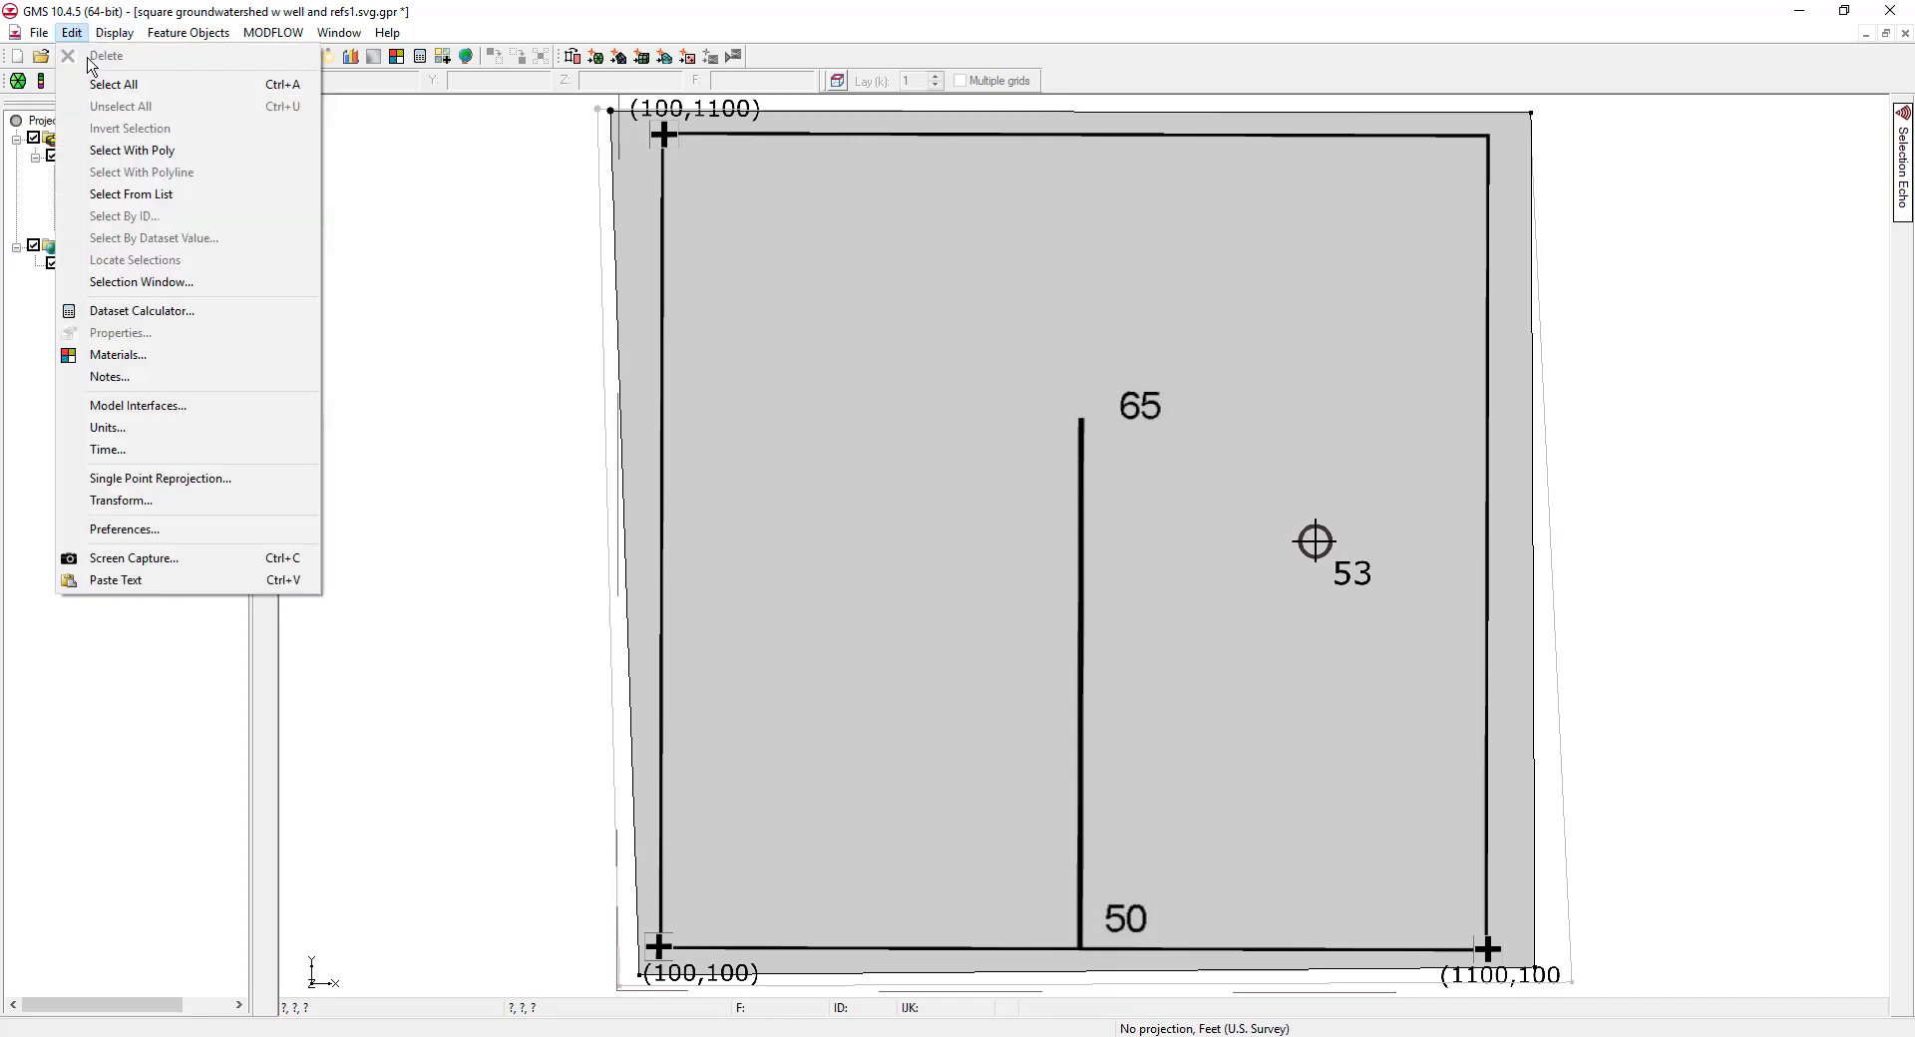
{"action": "left_click", "coordinate": [130, 436]}
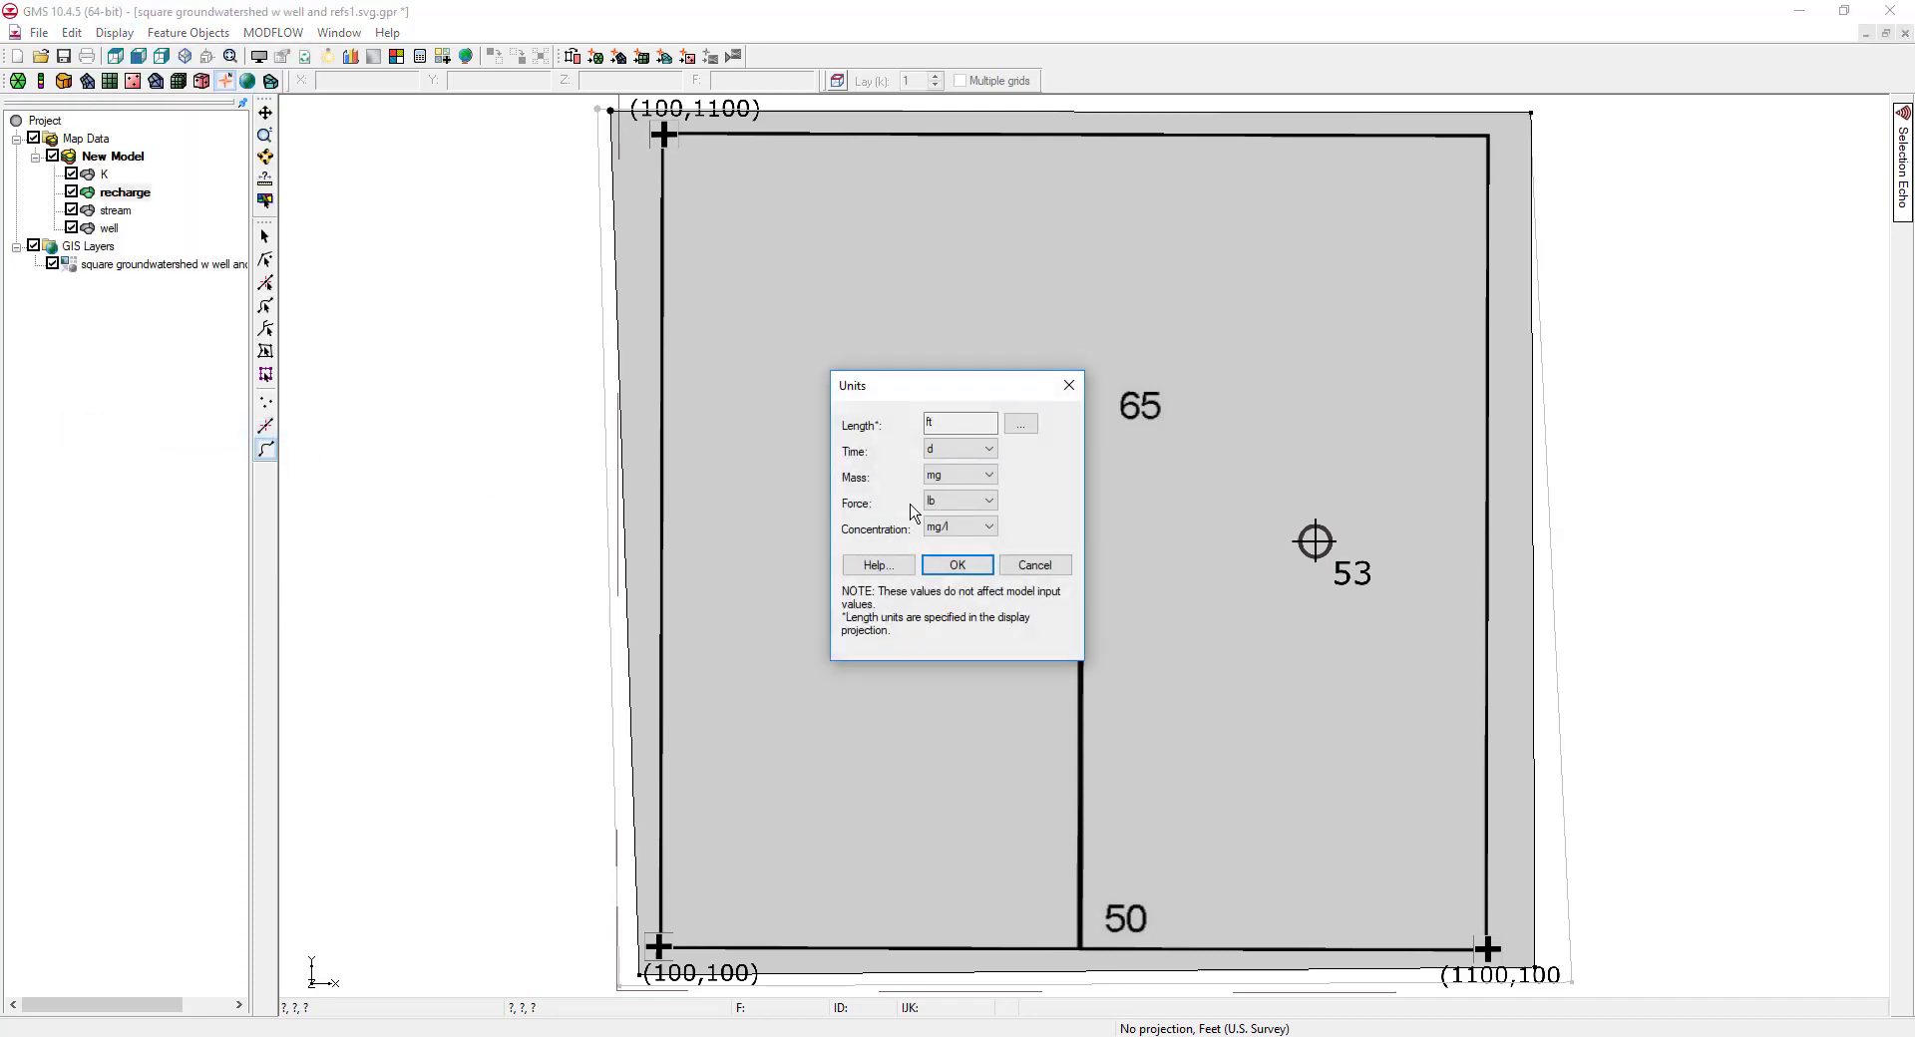
{"action": "left_click", "coordinate": [959, 426]}
{"action": "left_click", "coordinate": [1021, 426]}
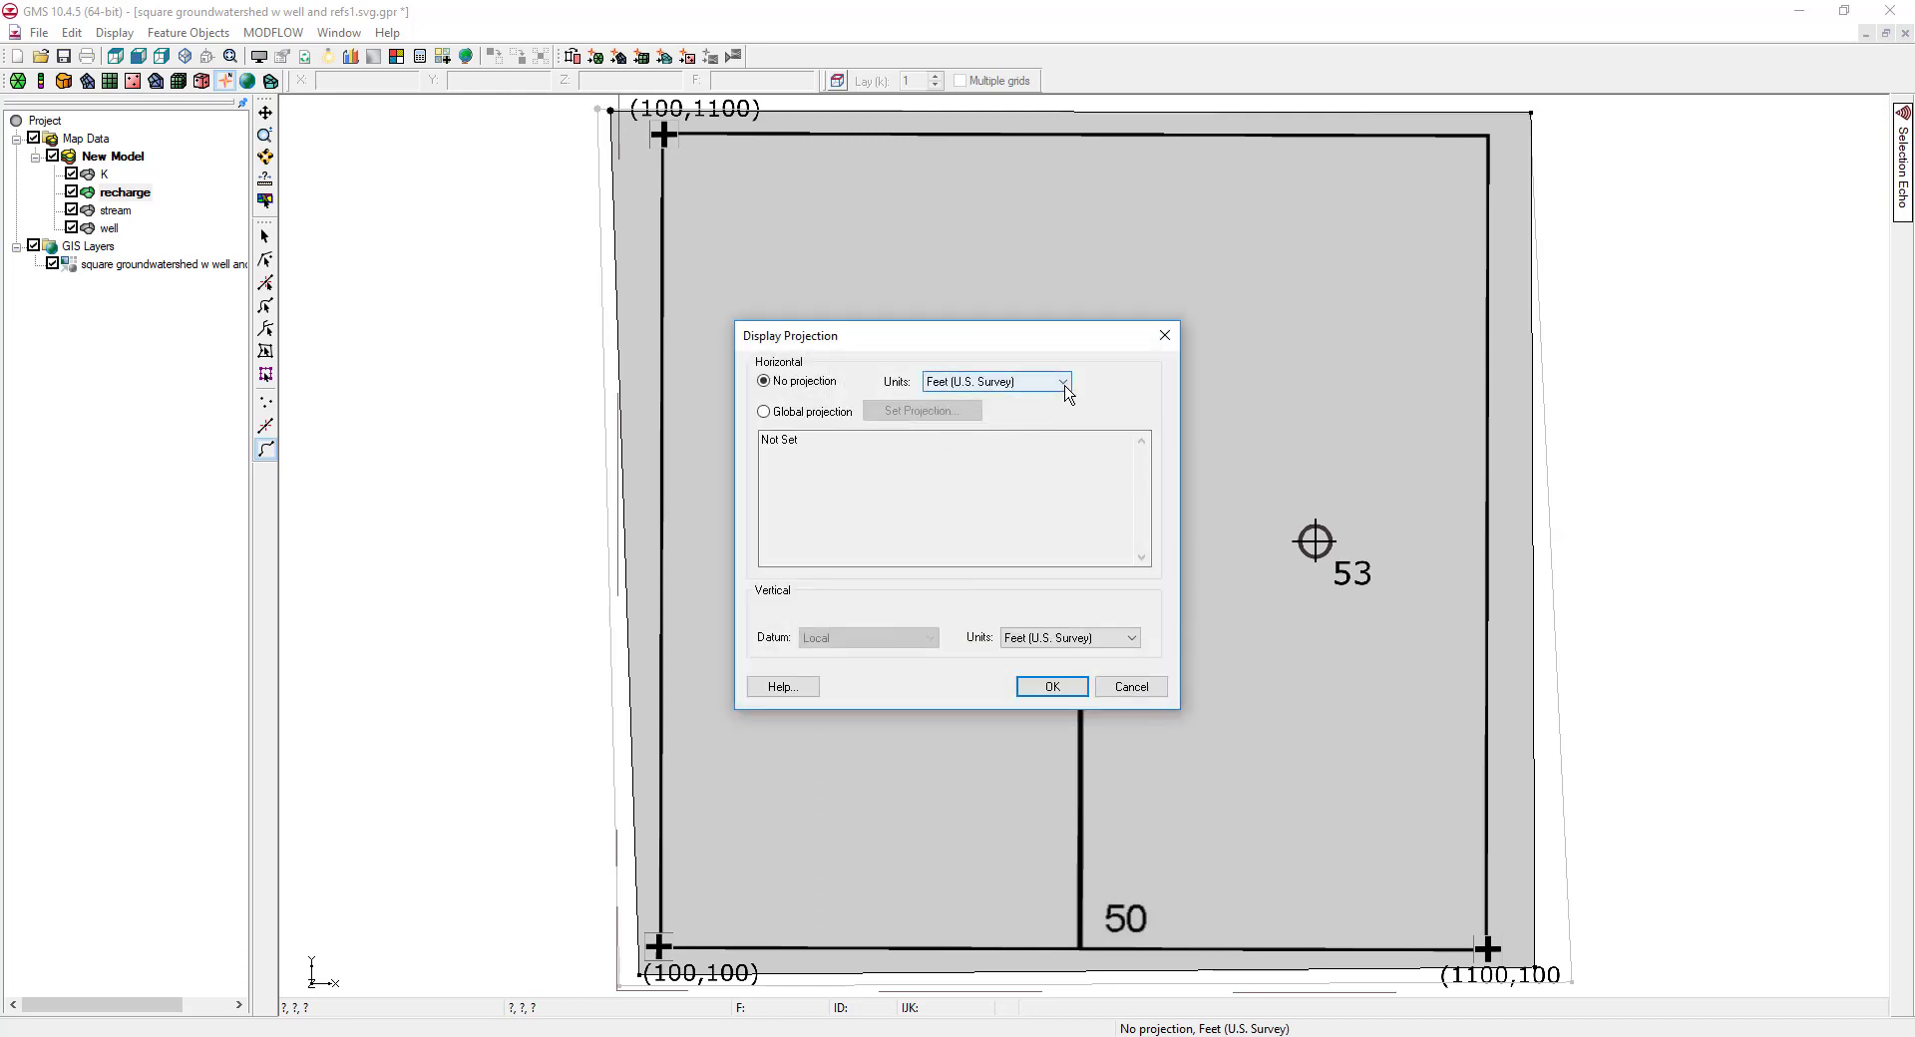
{"action": "left_click", "coordinate": [1060, 382]}
{"action": "left_click", "coordinate": [1041, 429]}
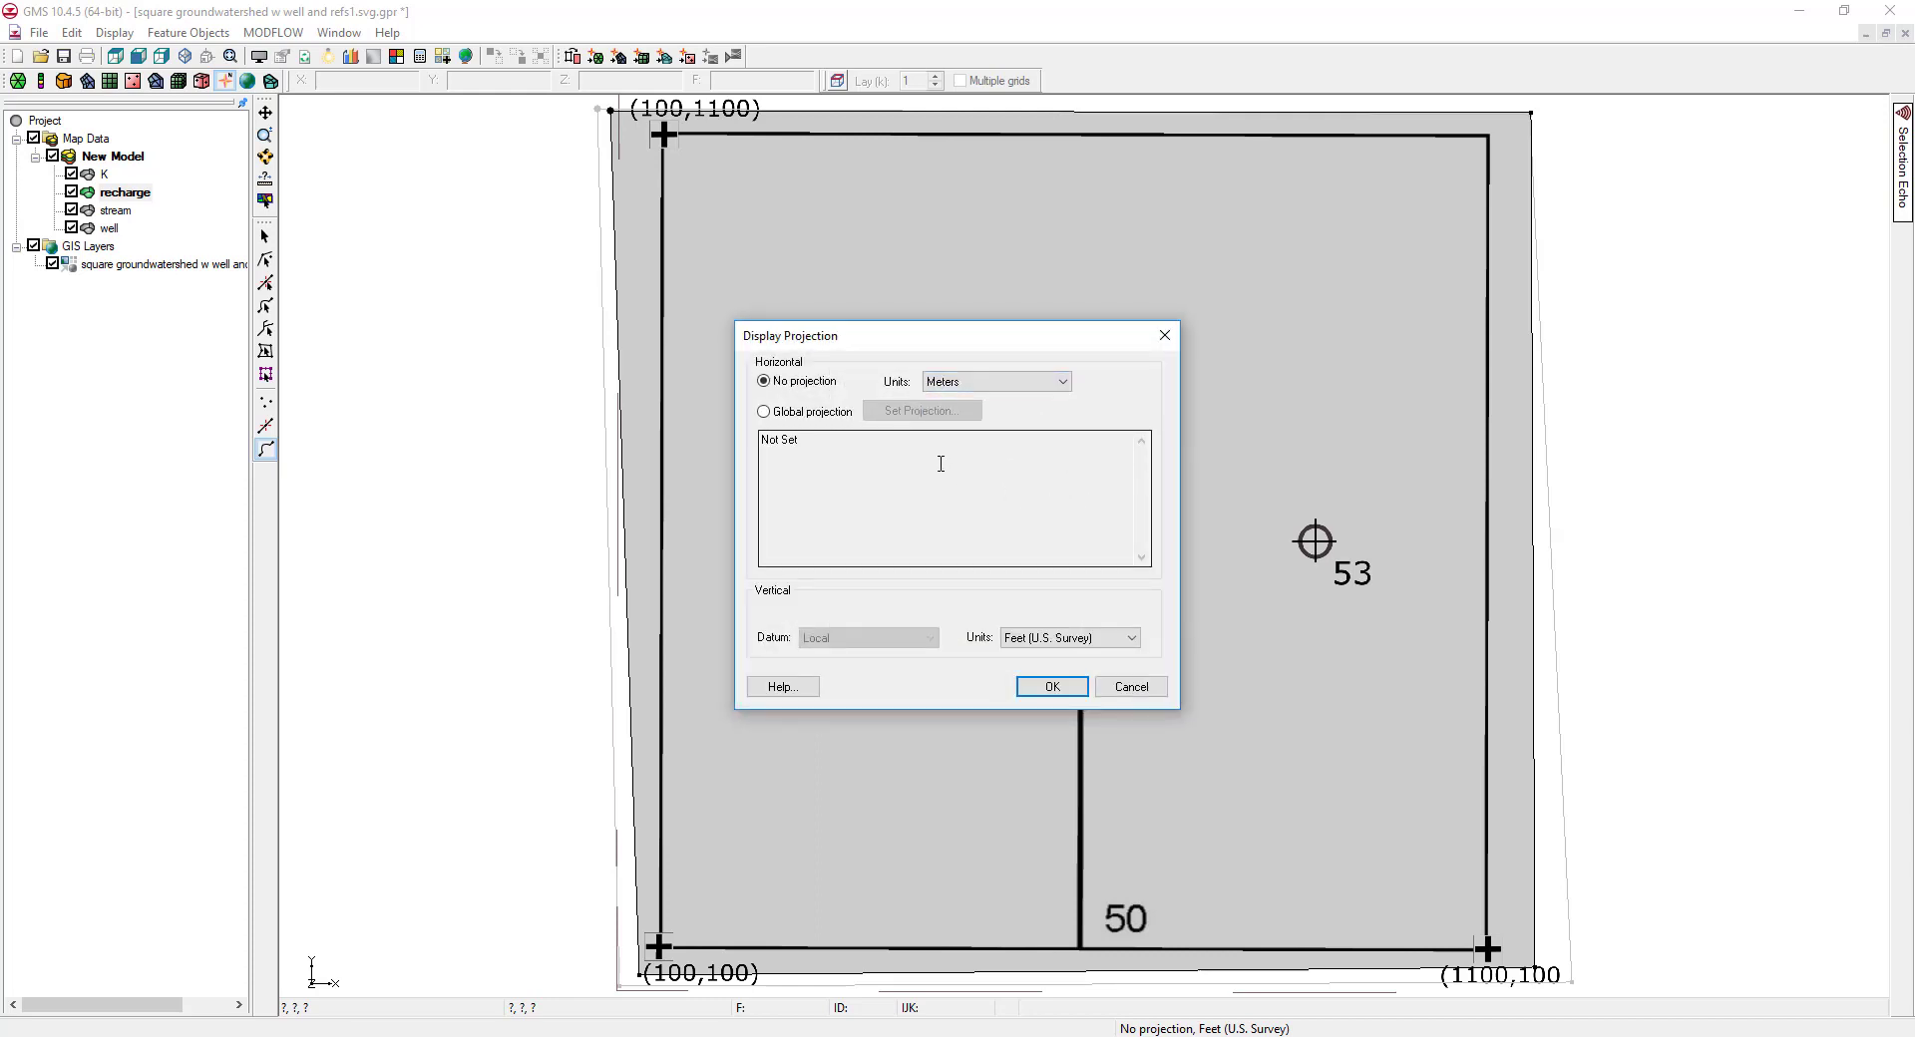
{"action": "left_click", "coordinate": [1053, 688]}
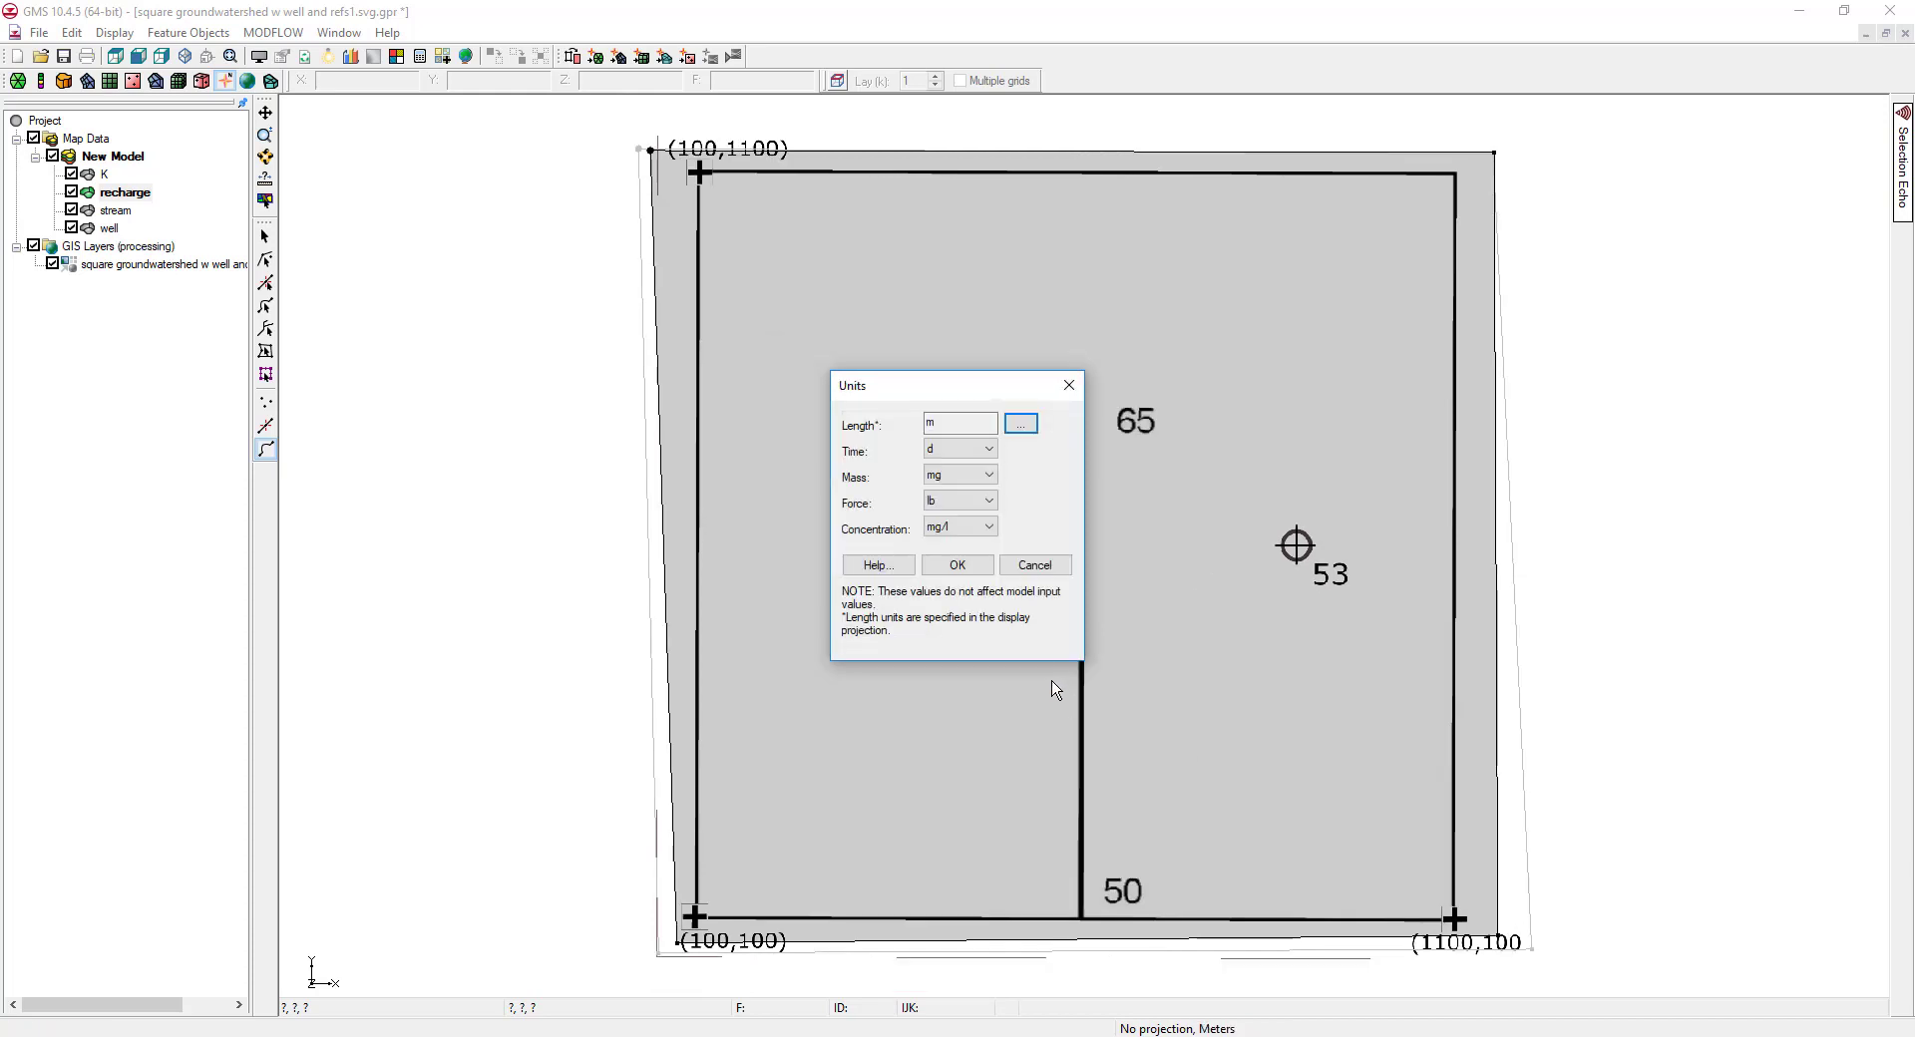
{"action": "left_click", "coordinate": [976, 448]}
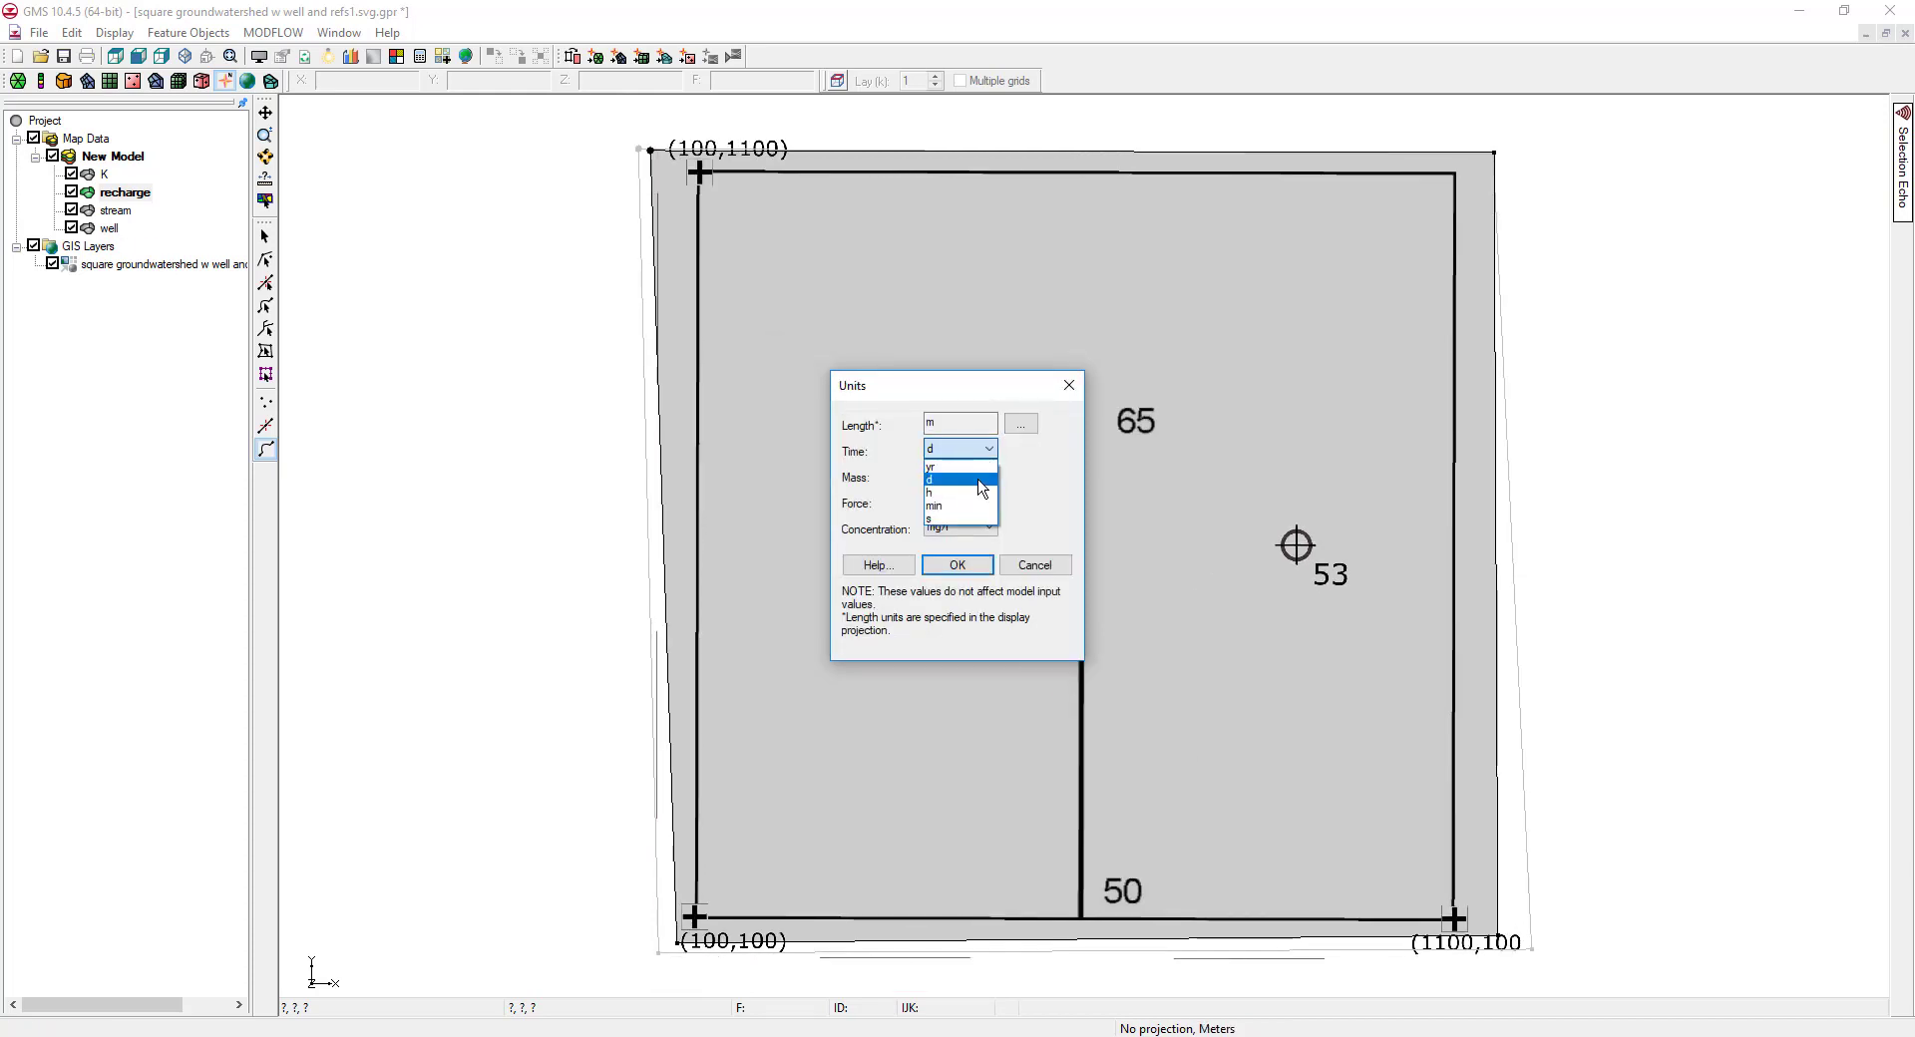
{"action": "left_click", "coordinate": [978, 518]}
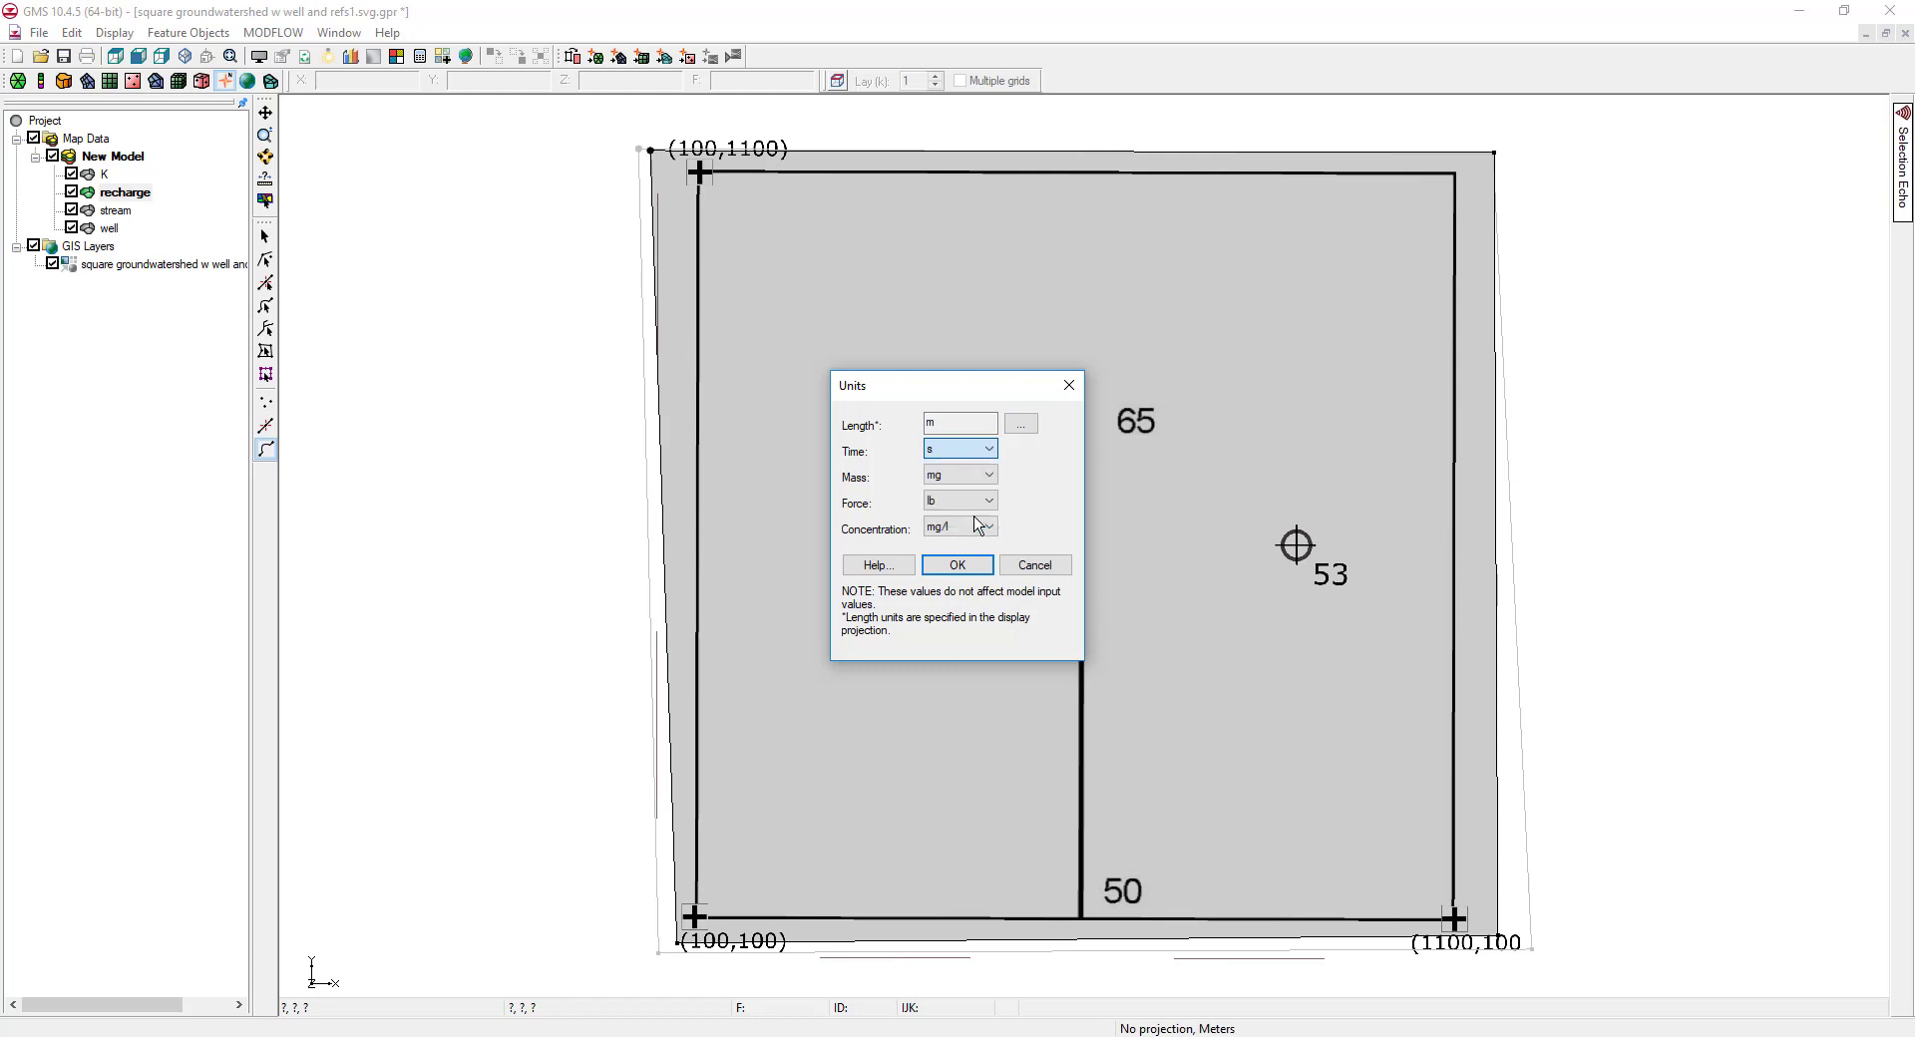
{"action": "left_click", "coordinate": [958, 565]}
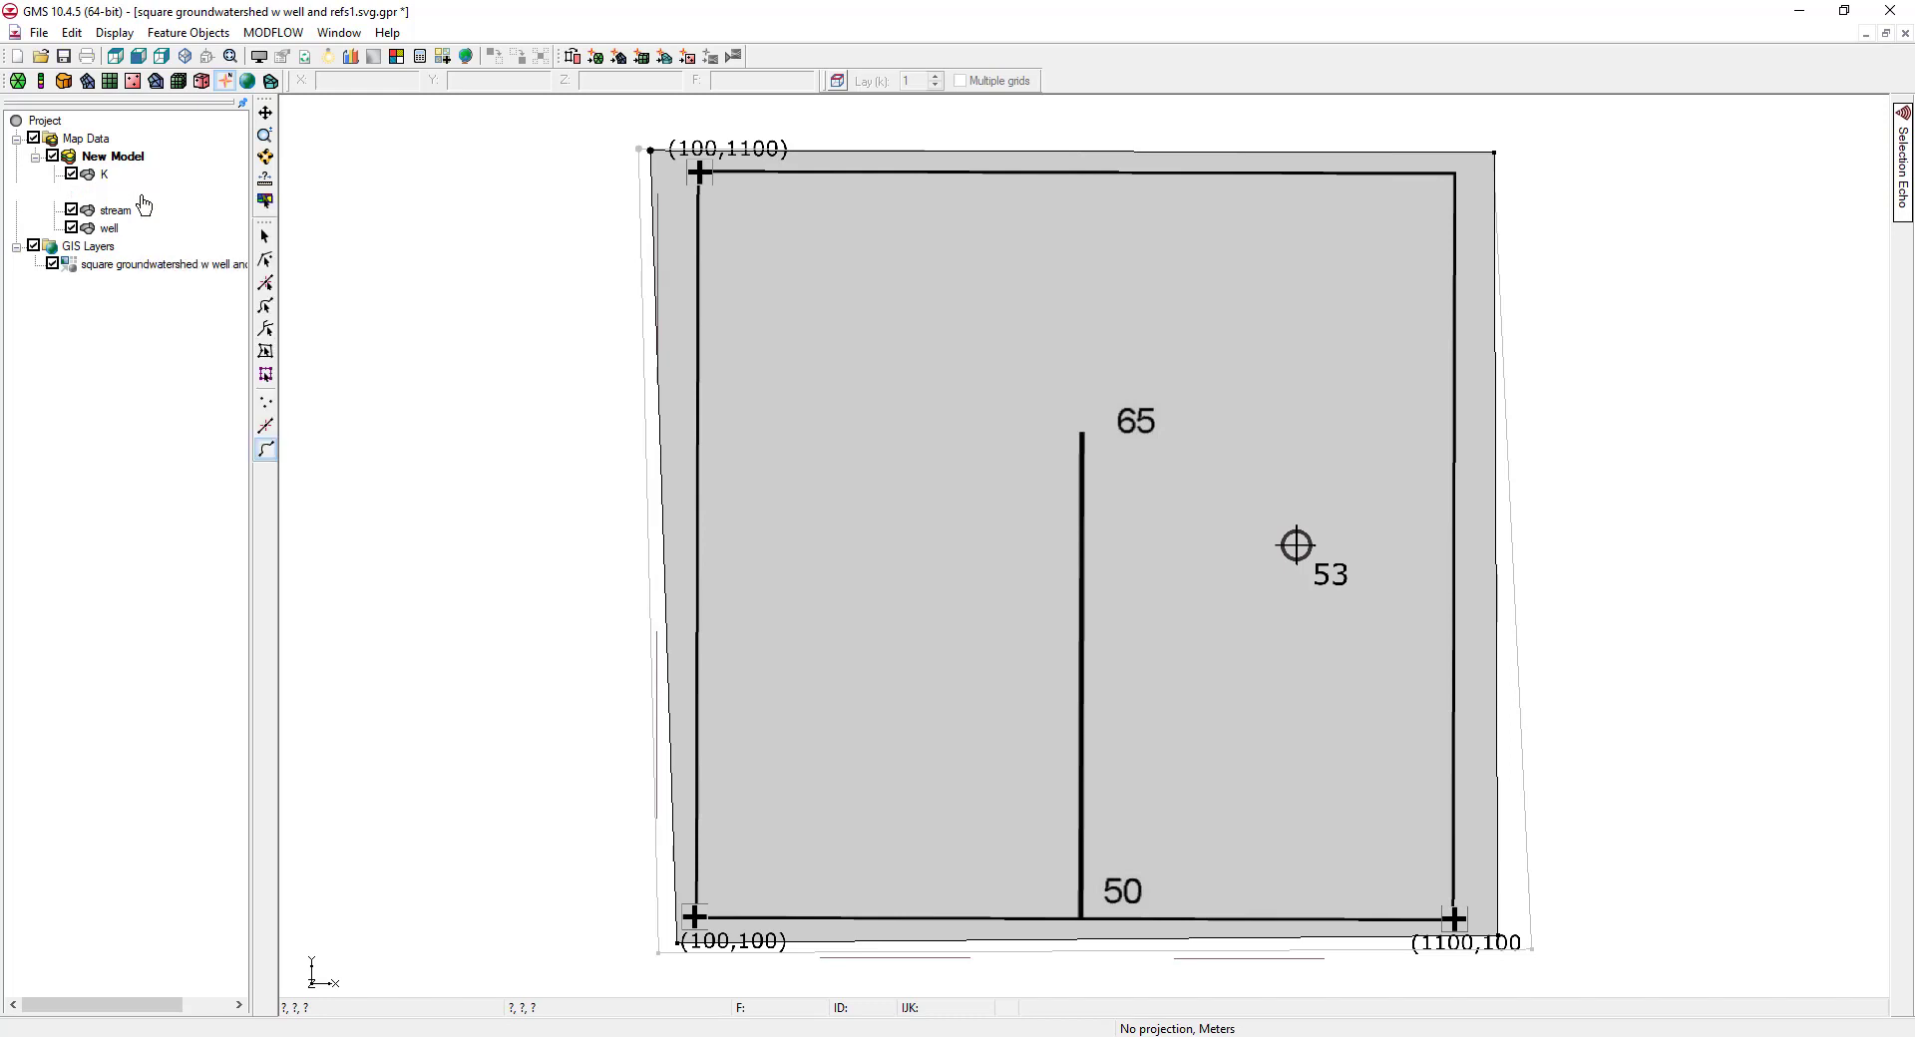
- Set the recharge rate of the recharge coverage's polygon to 5.0e-9 m/s
{"action": "left_click", "coordinate": [140, 199]}
{"action": "right_click", "coordinate": [140, 198]}
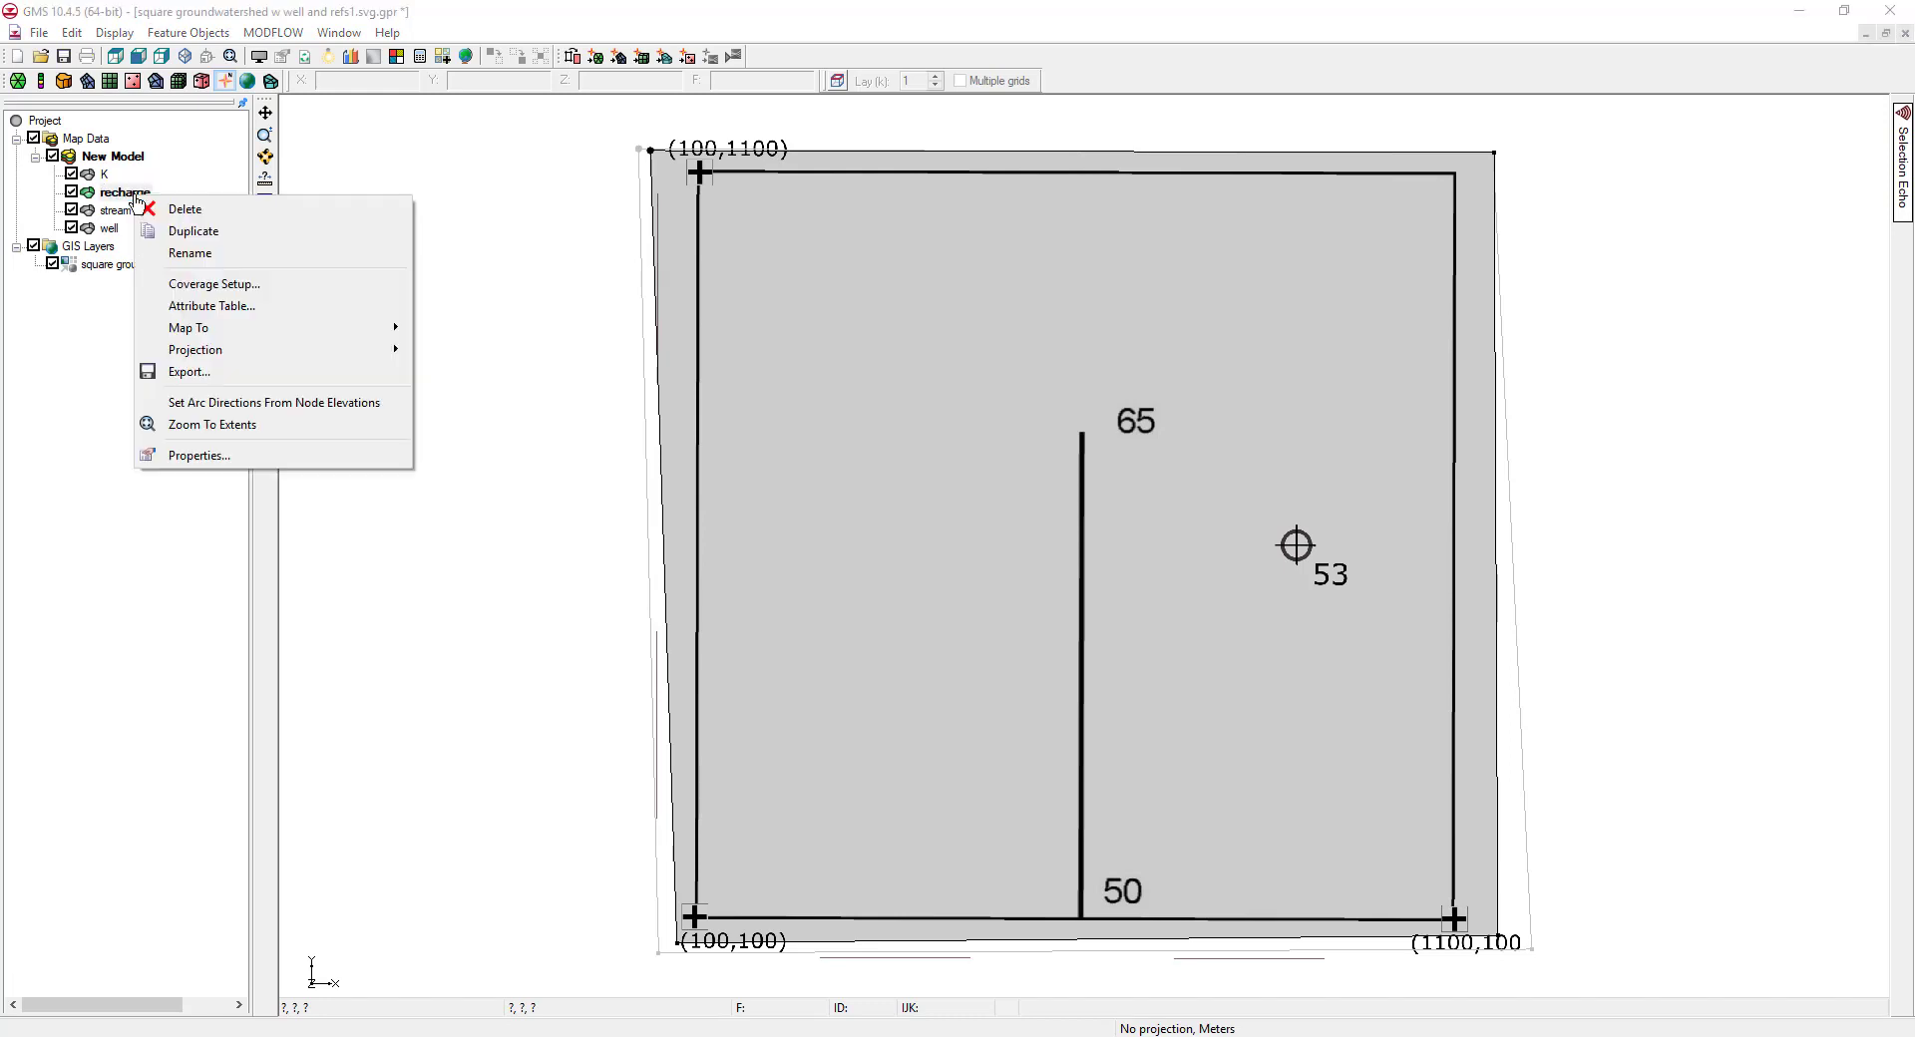
{"action": "left_click", "coordinate": [211, 305]}
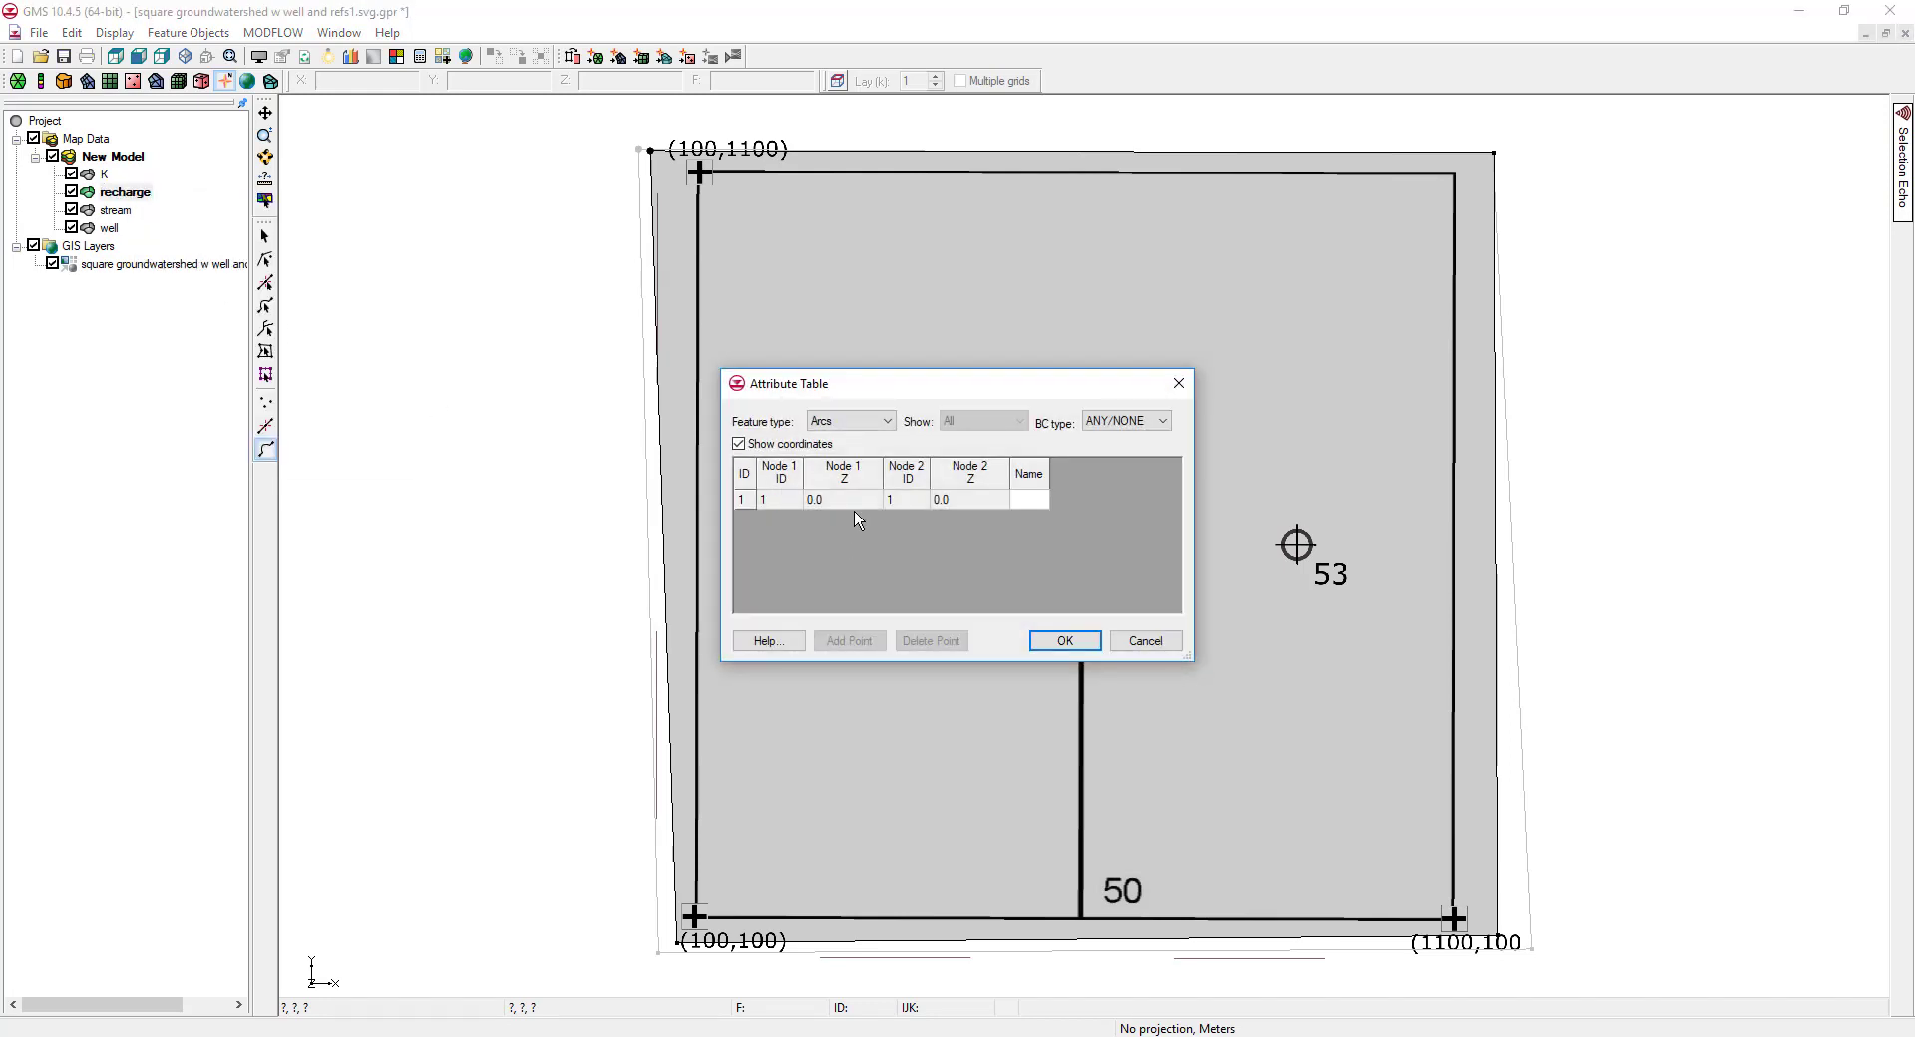
{"action": "left_click", "coordinate": [878, 431]}
{"action": "left_click", "coordinate": [887, 494]}
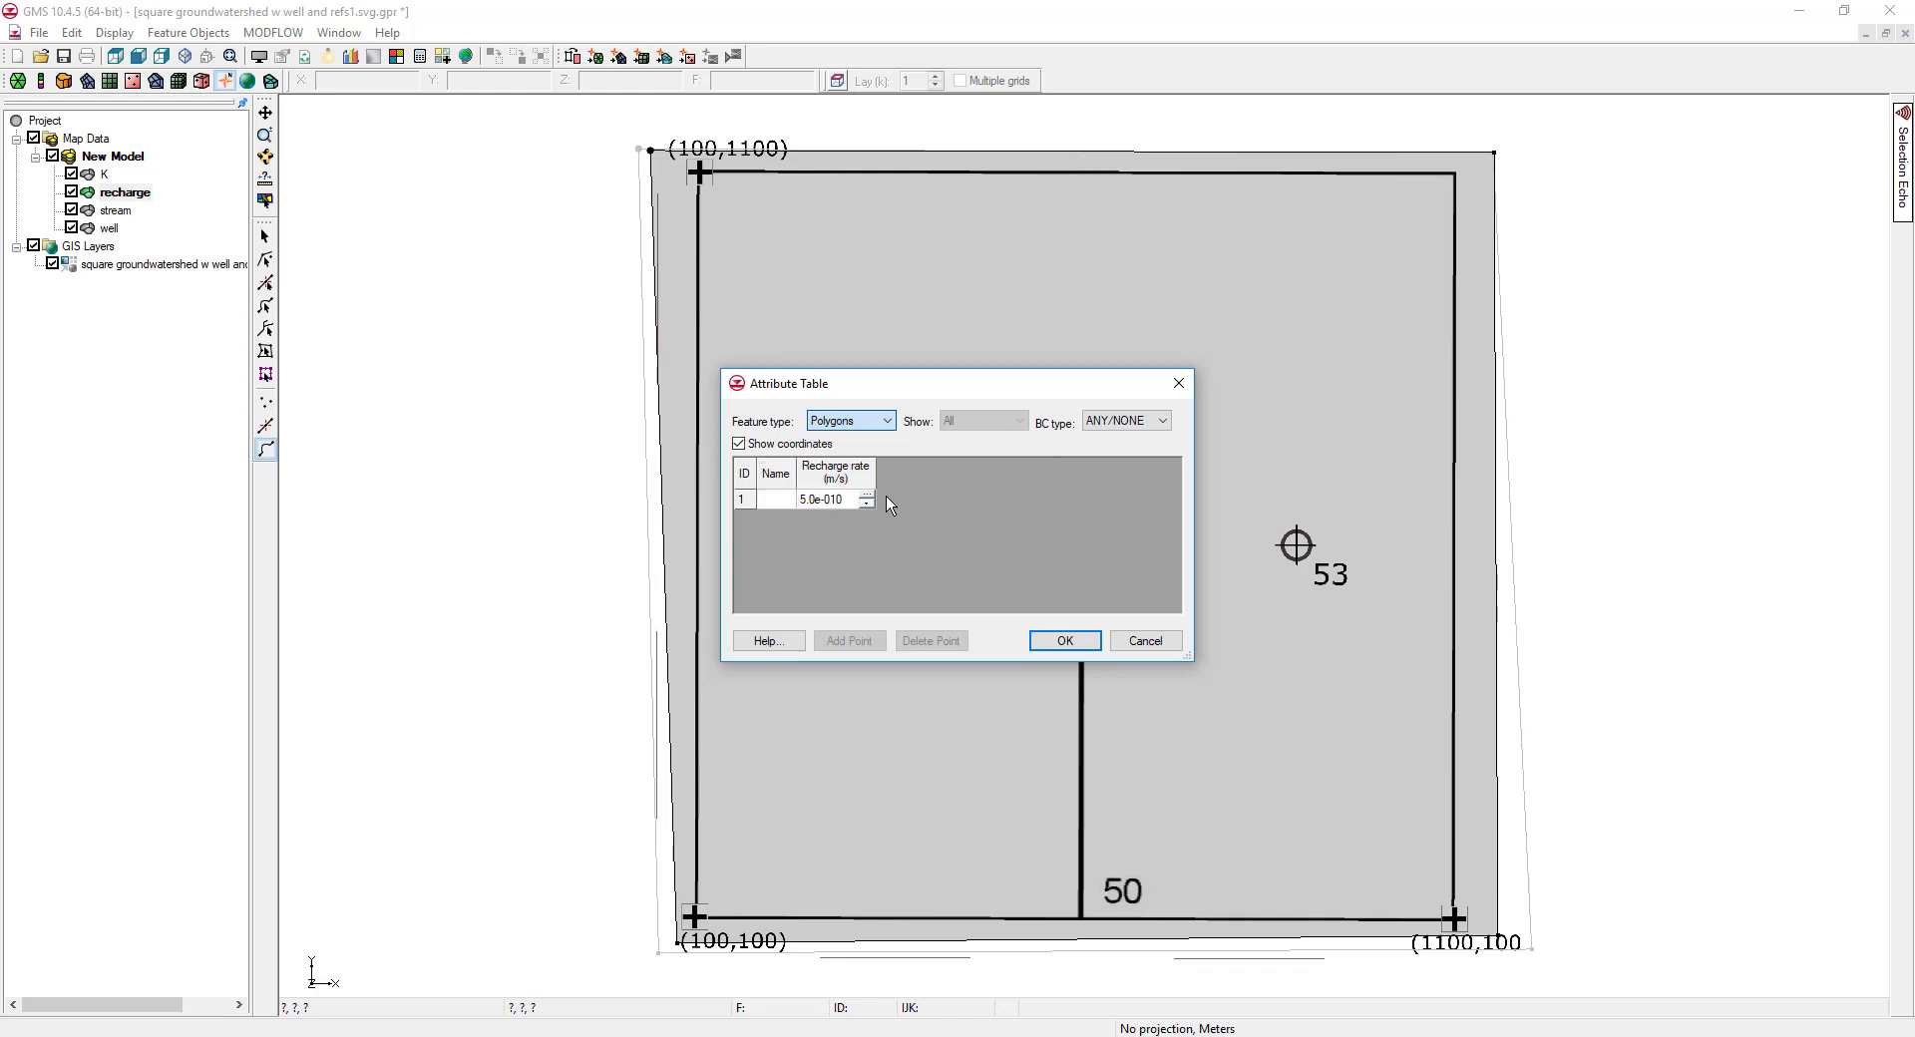
{"action": "left_click", "coordinate": [827, 506]}
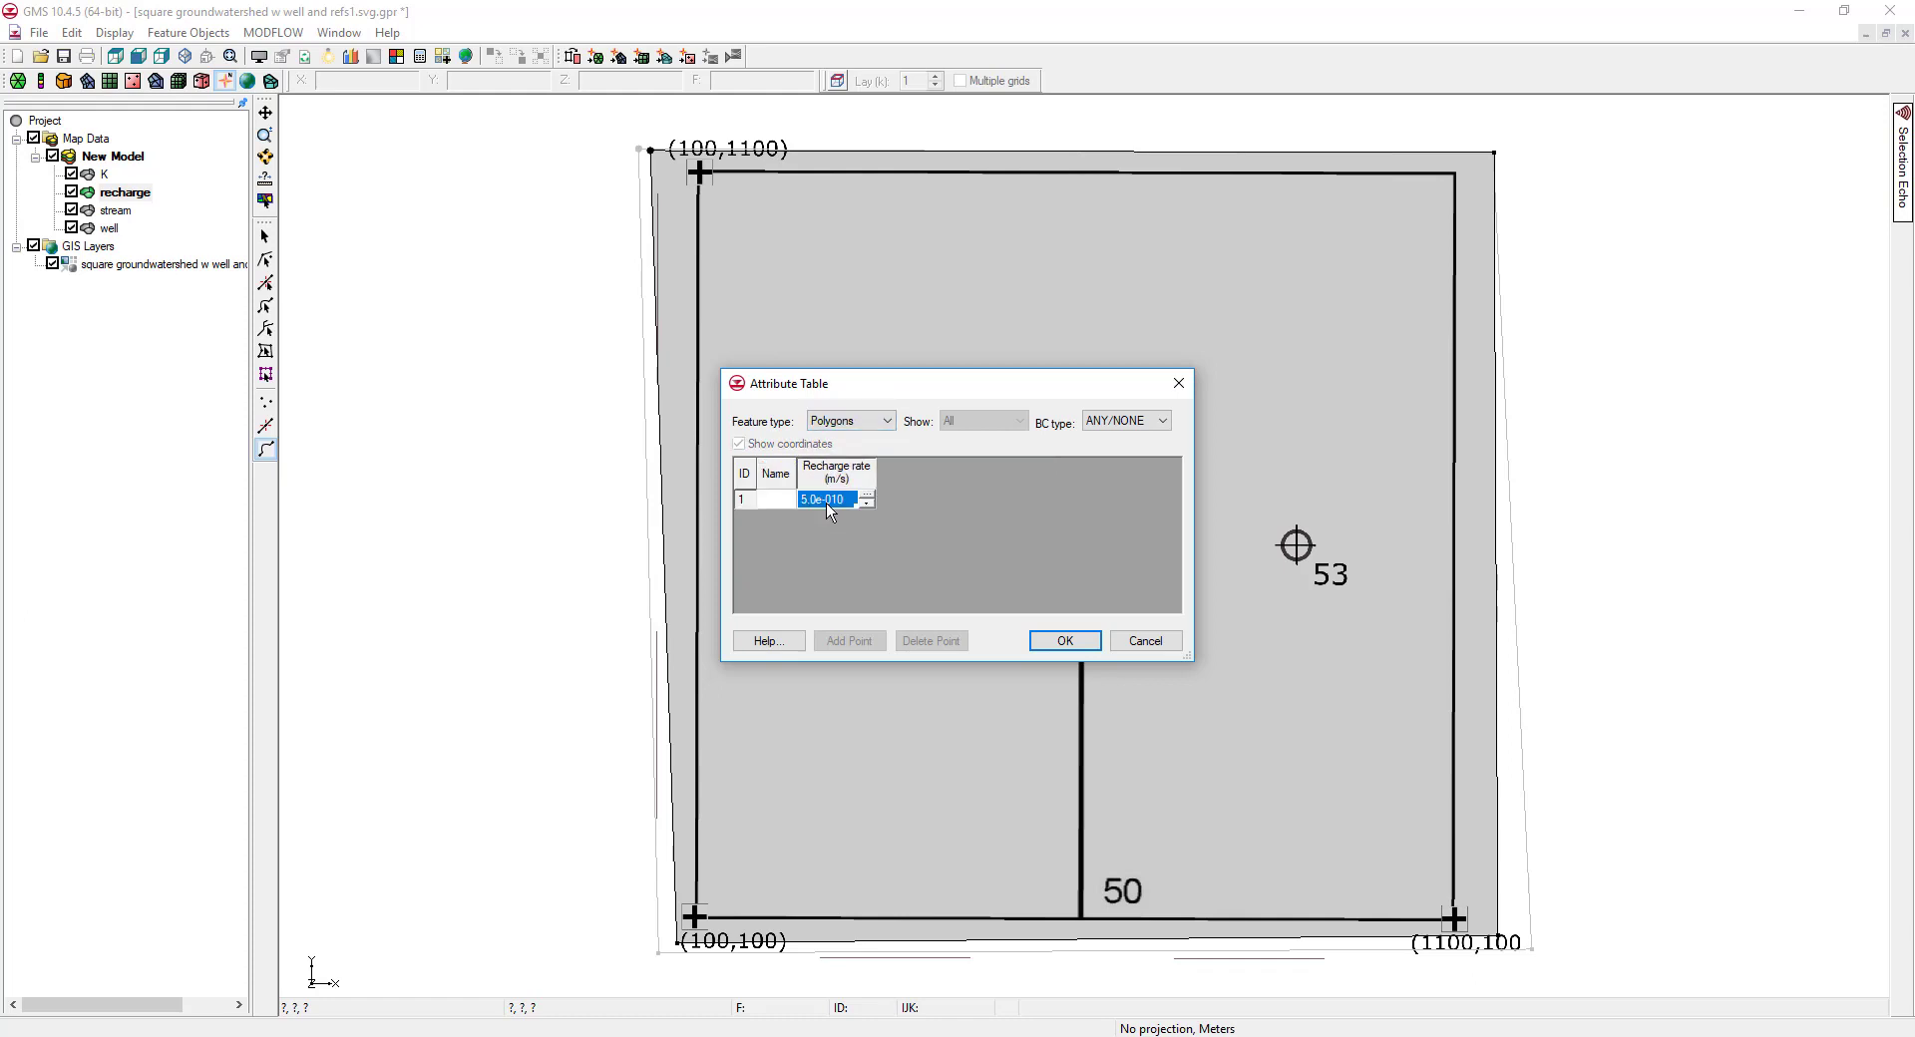
{"action": "left_click", "coordinate": [850, 511]}
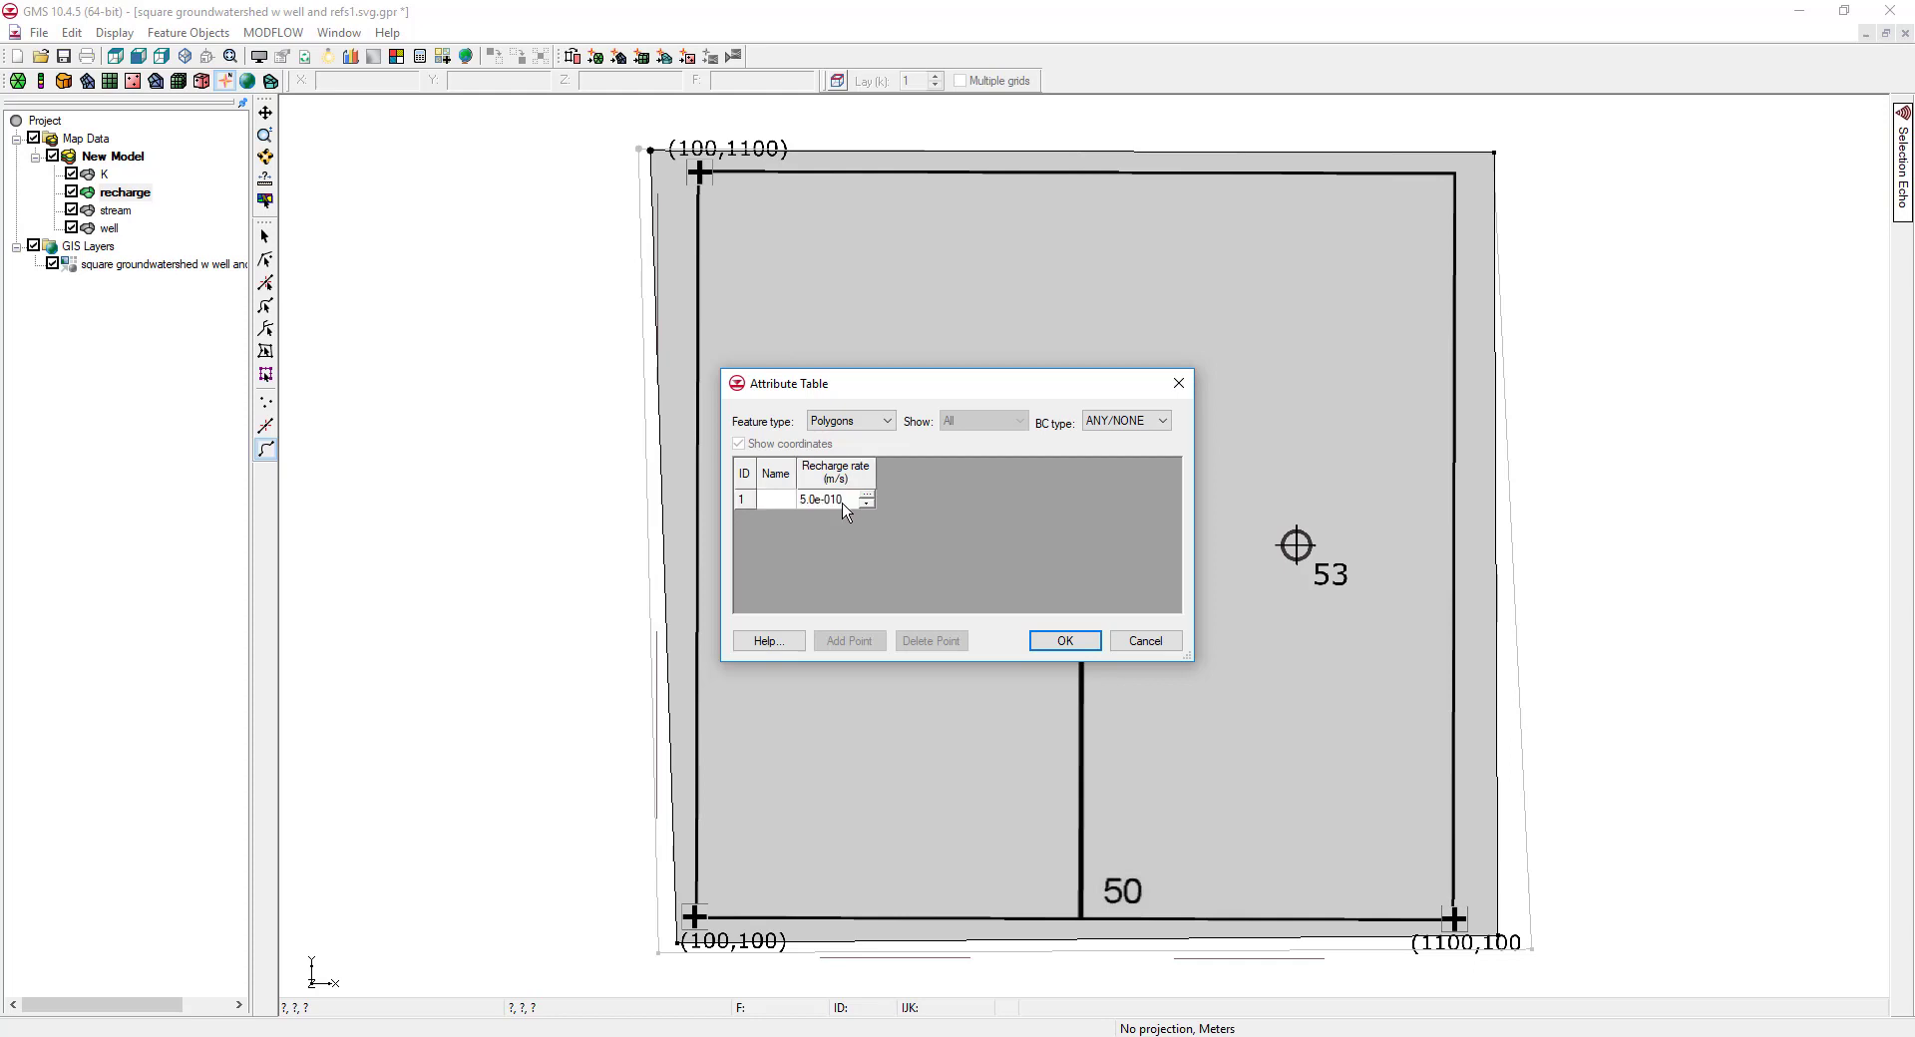
{"action": "left_click", "coordinate": [844, 511]}
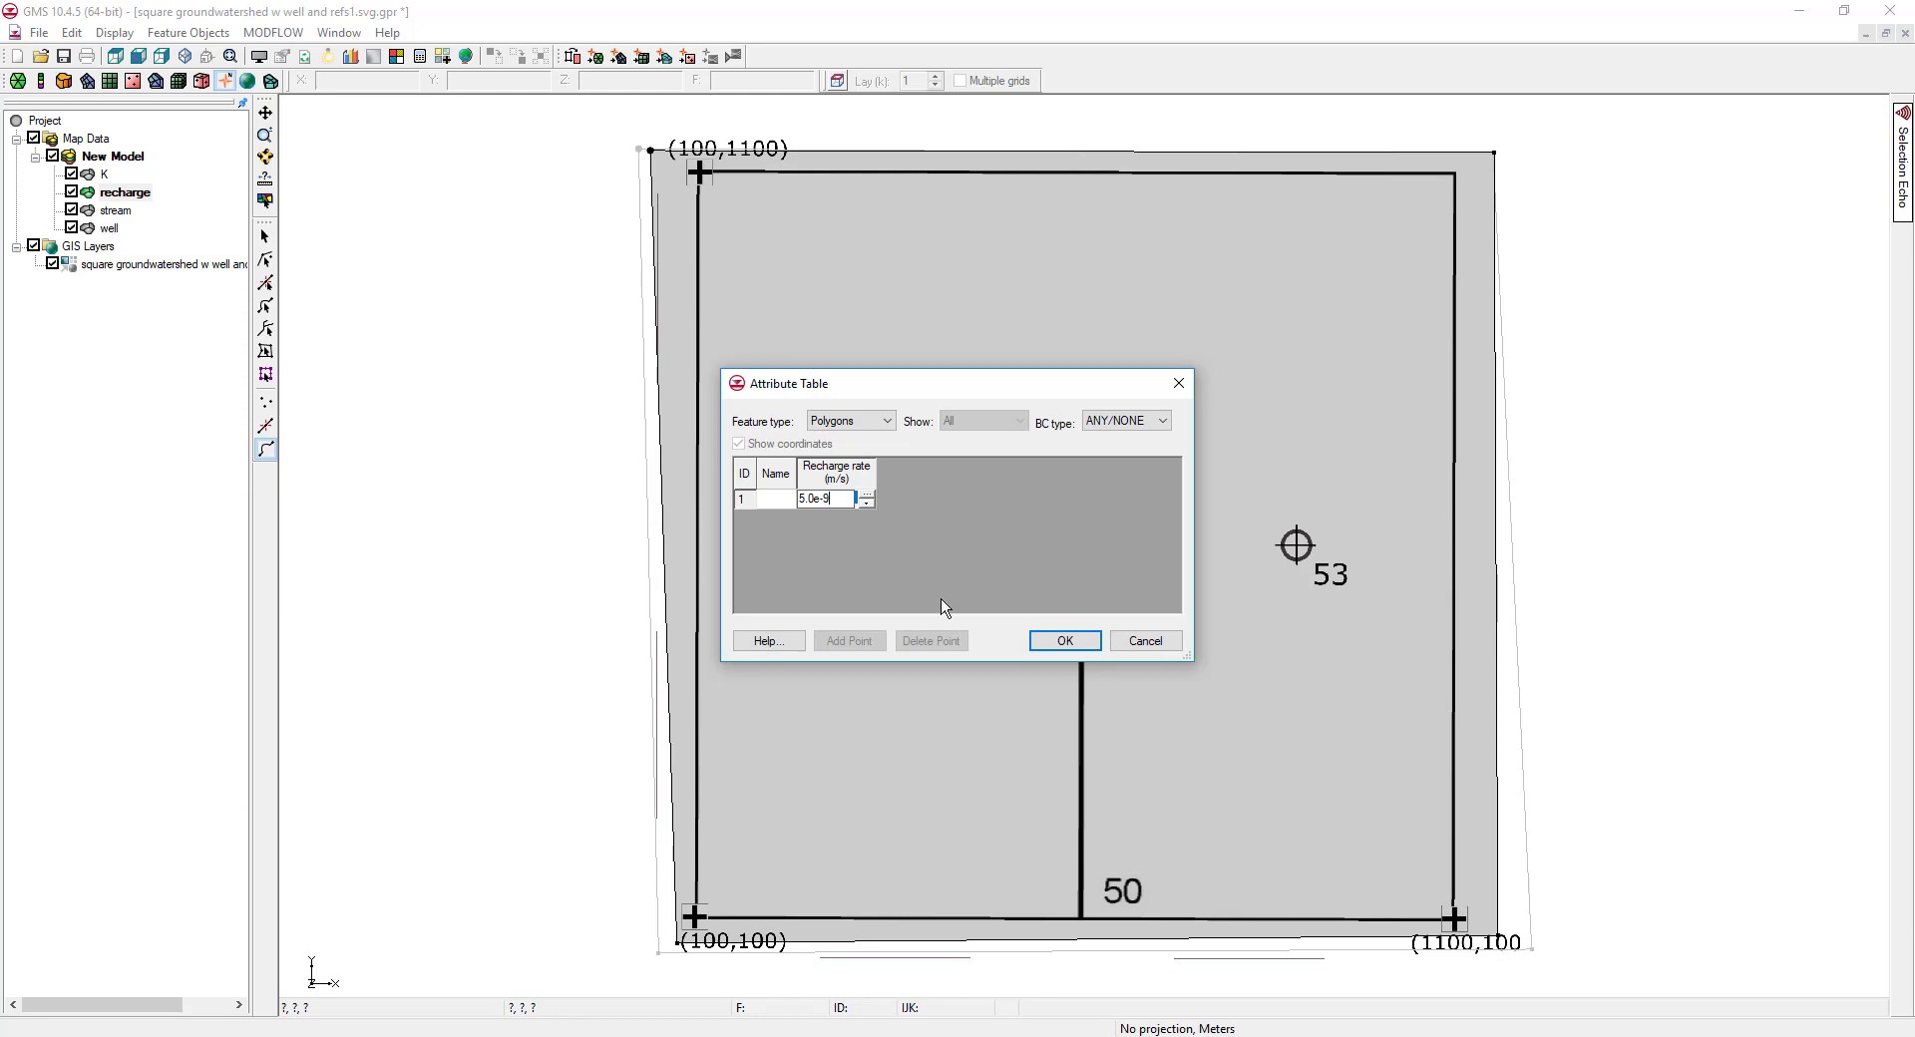
{"action": "left_click", "coordinate": [1064, 640]}
- Set the K coverage polygon's horizontal and vertical K to 1.0e-6 m/s and its horizontal anisotropy to 1
{"action": "double_click", "coordinate": [104, 175]}
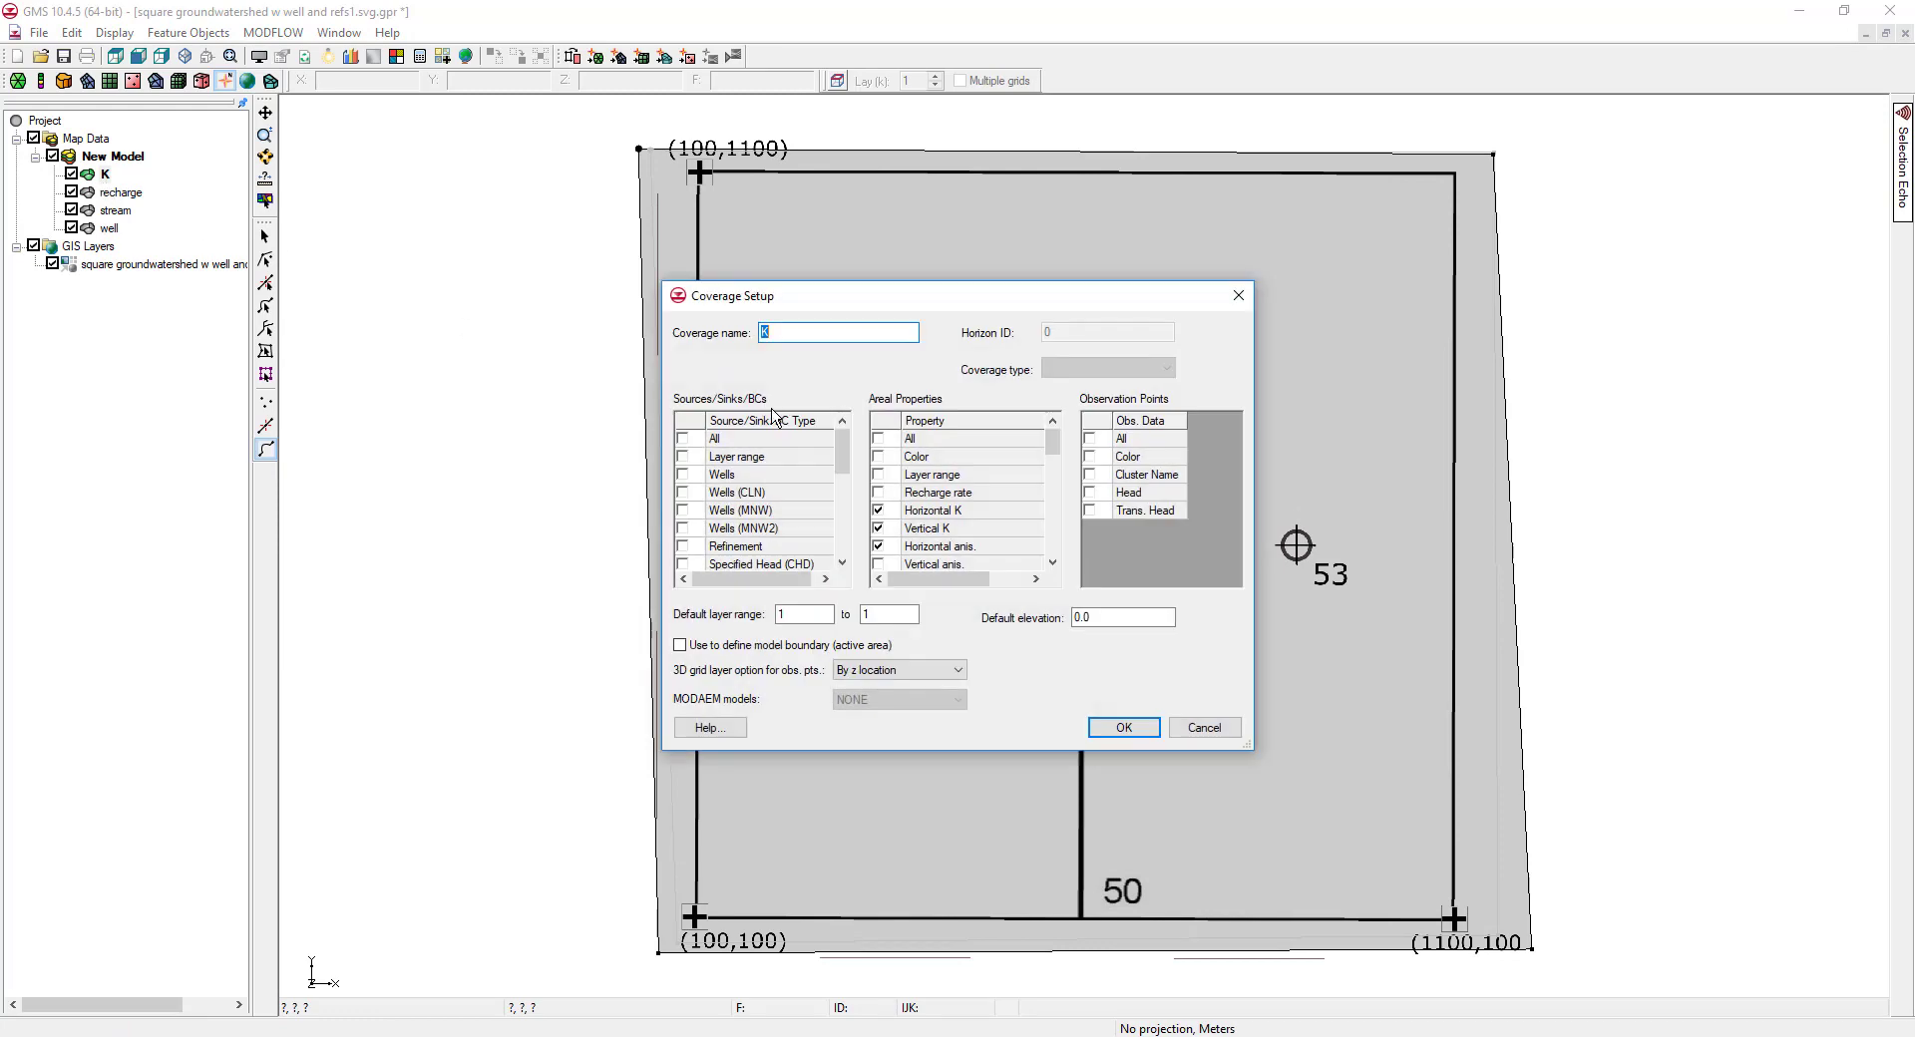
{"action": "left_click", "coordinate": [1122, 728]}
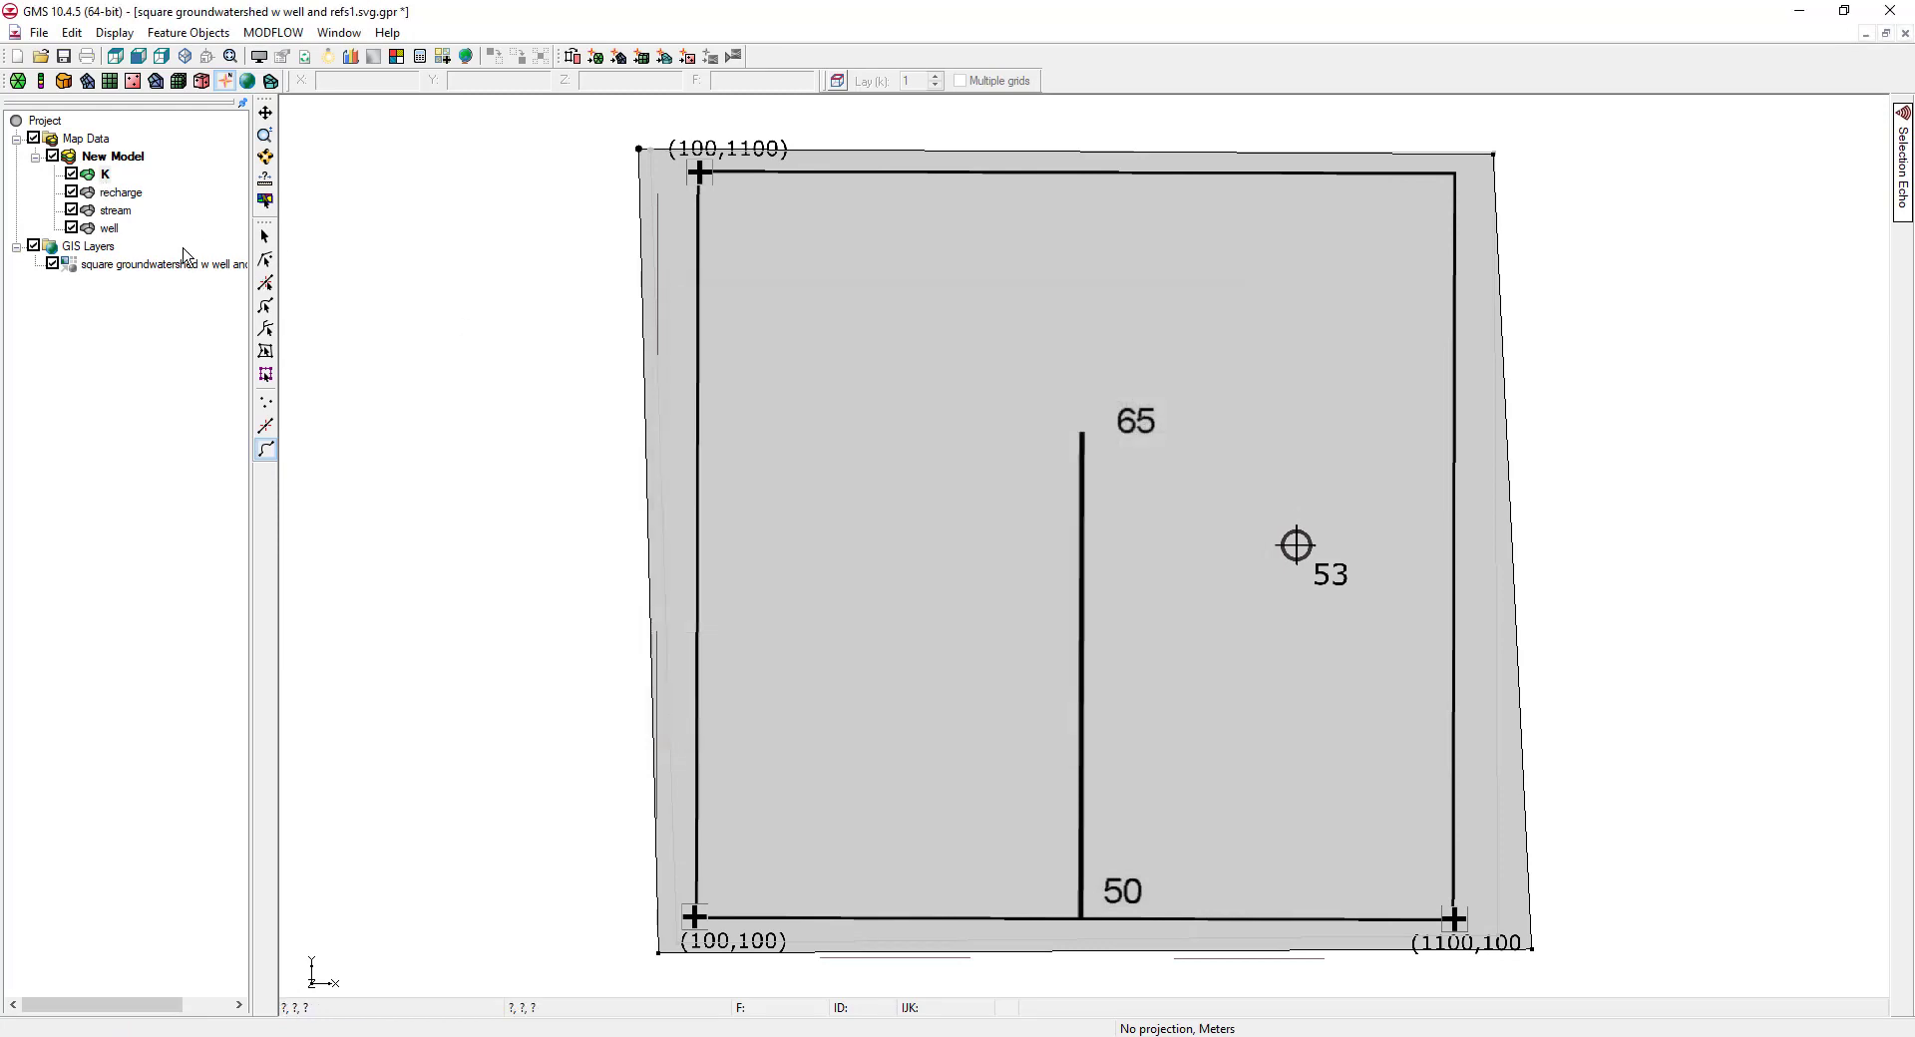
{"action": "right_click", "coordinate": [107, 179]}
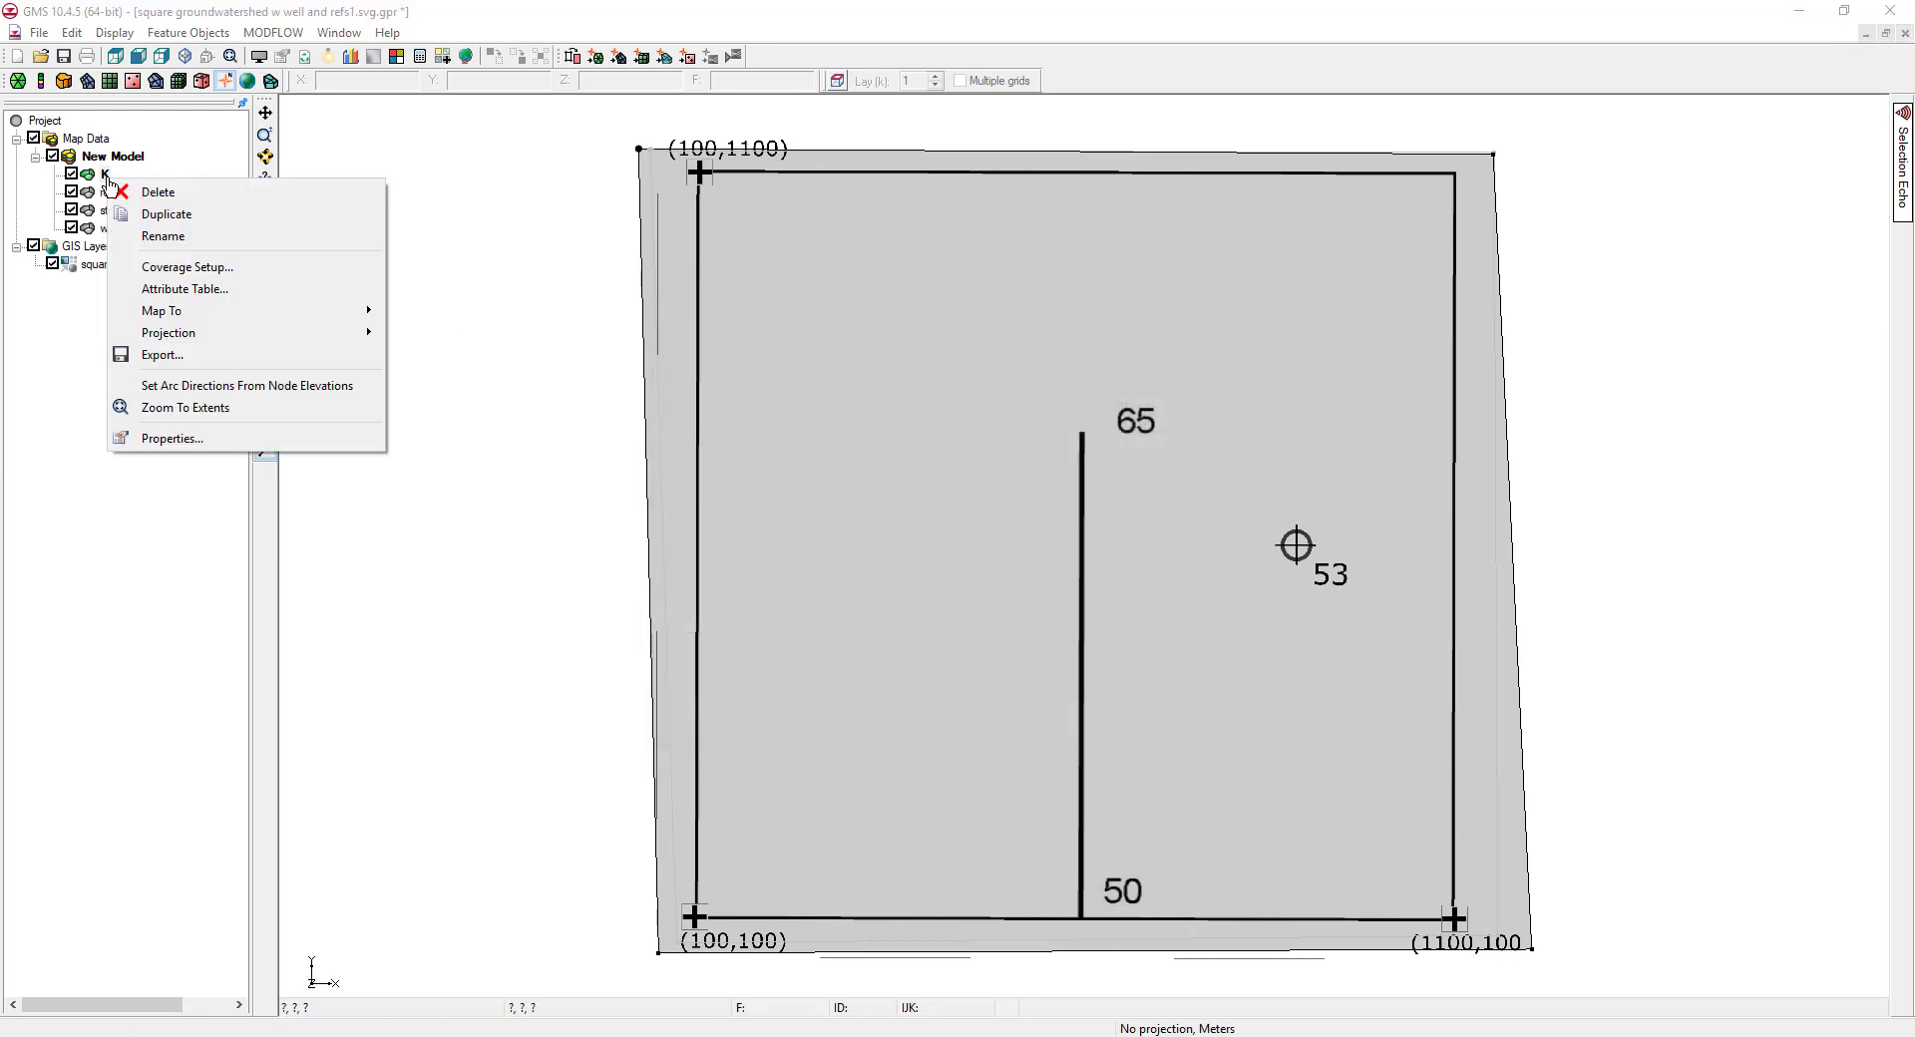
{"action": "left_click", "coordinate": [185, 288]}
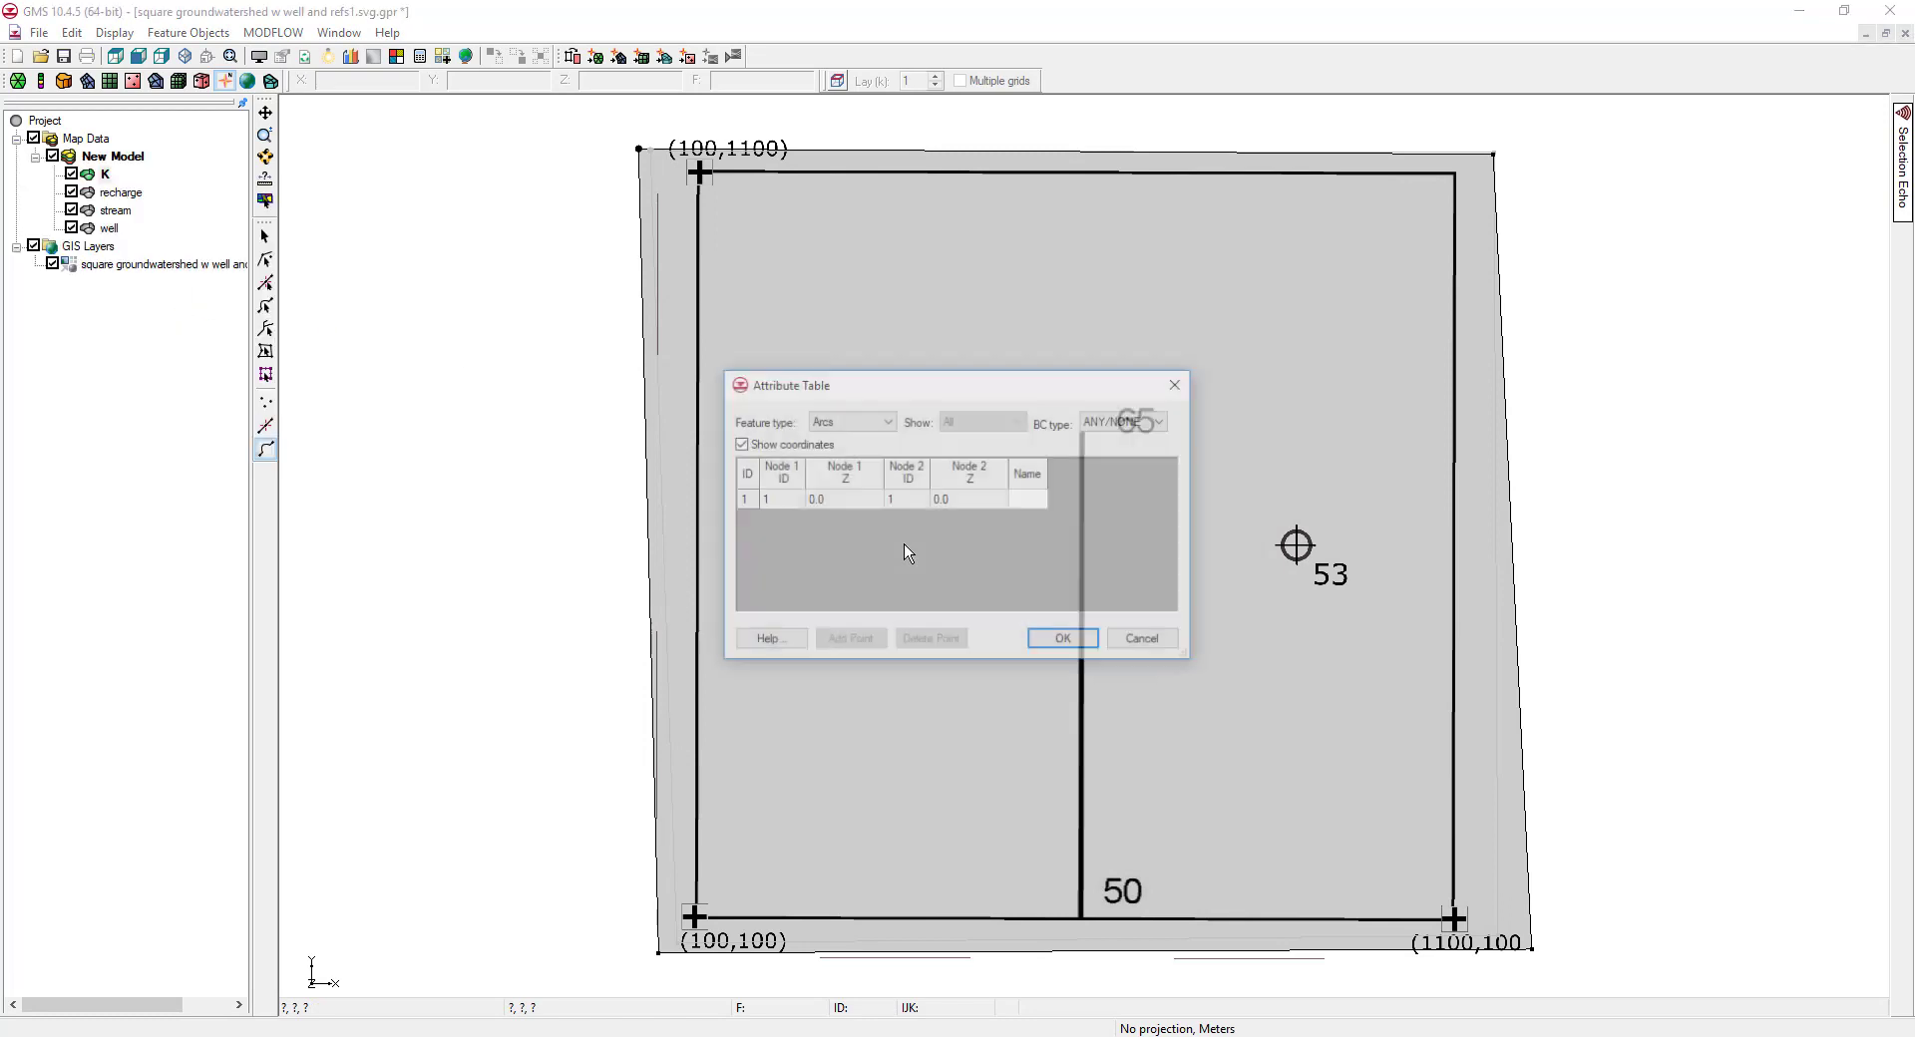
{"action": "left_click", "coordinate": [888, 422]}
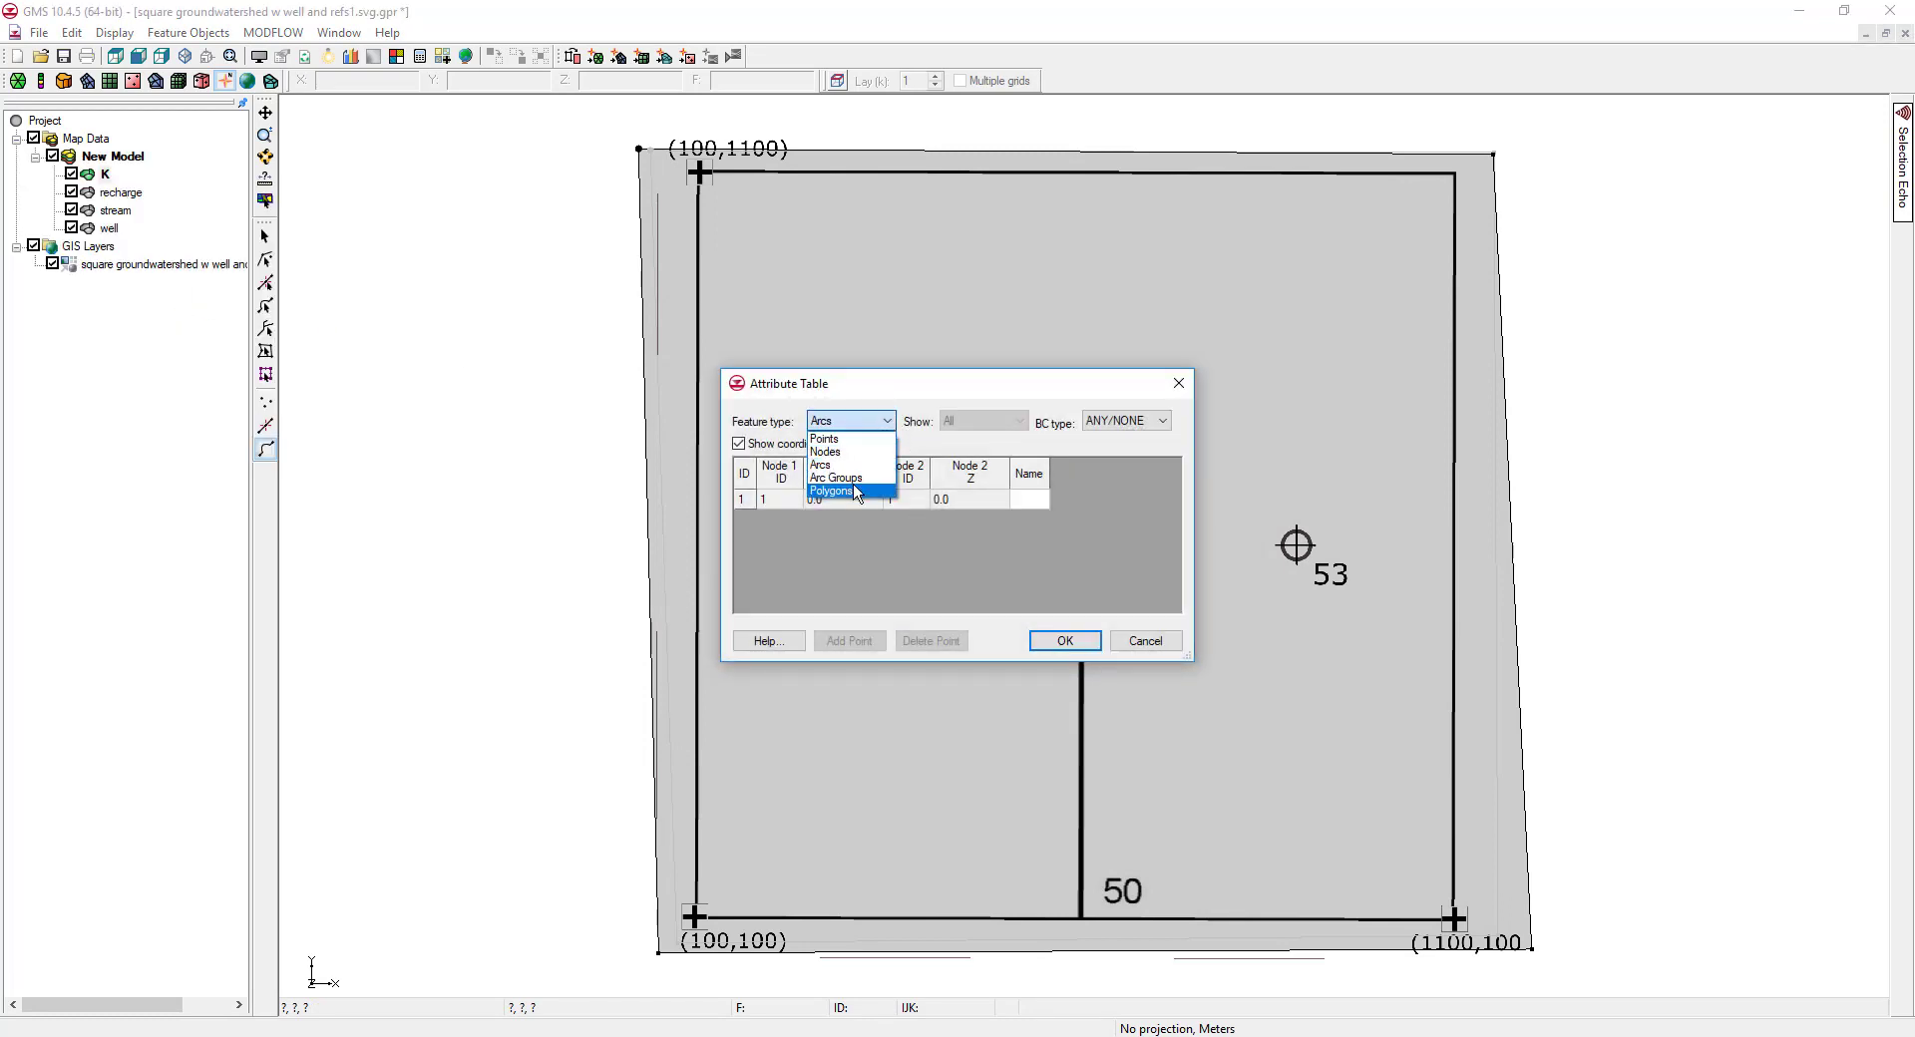
{"action": "left_click", "coordinate": [855, 491]}
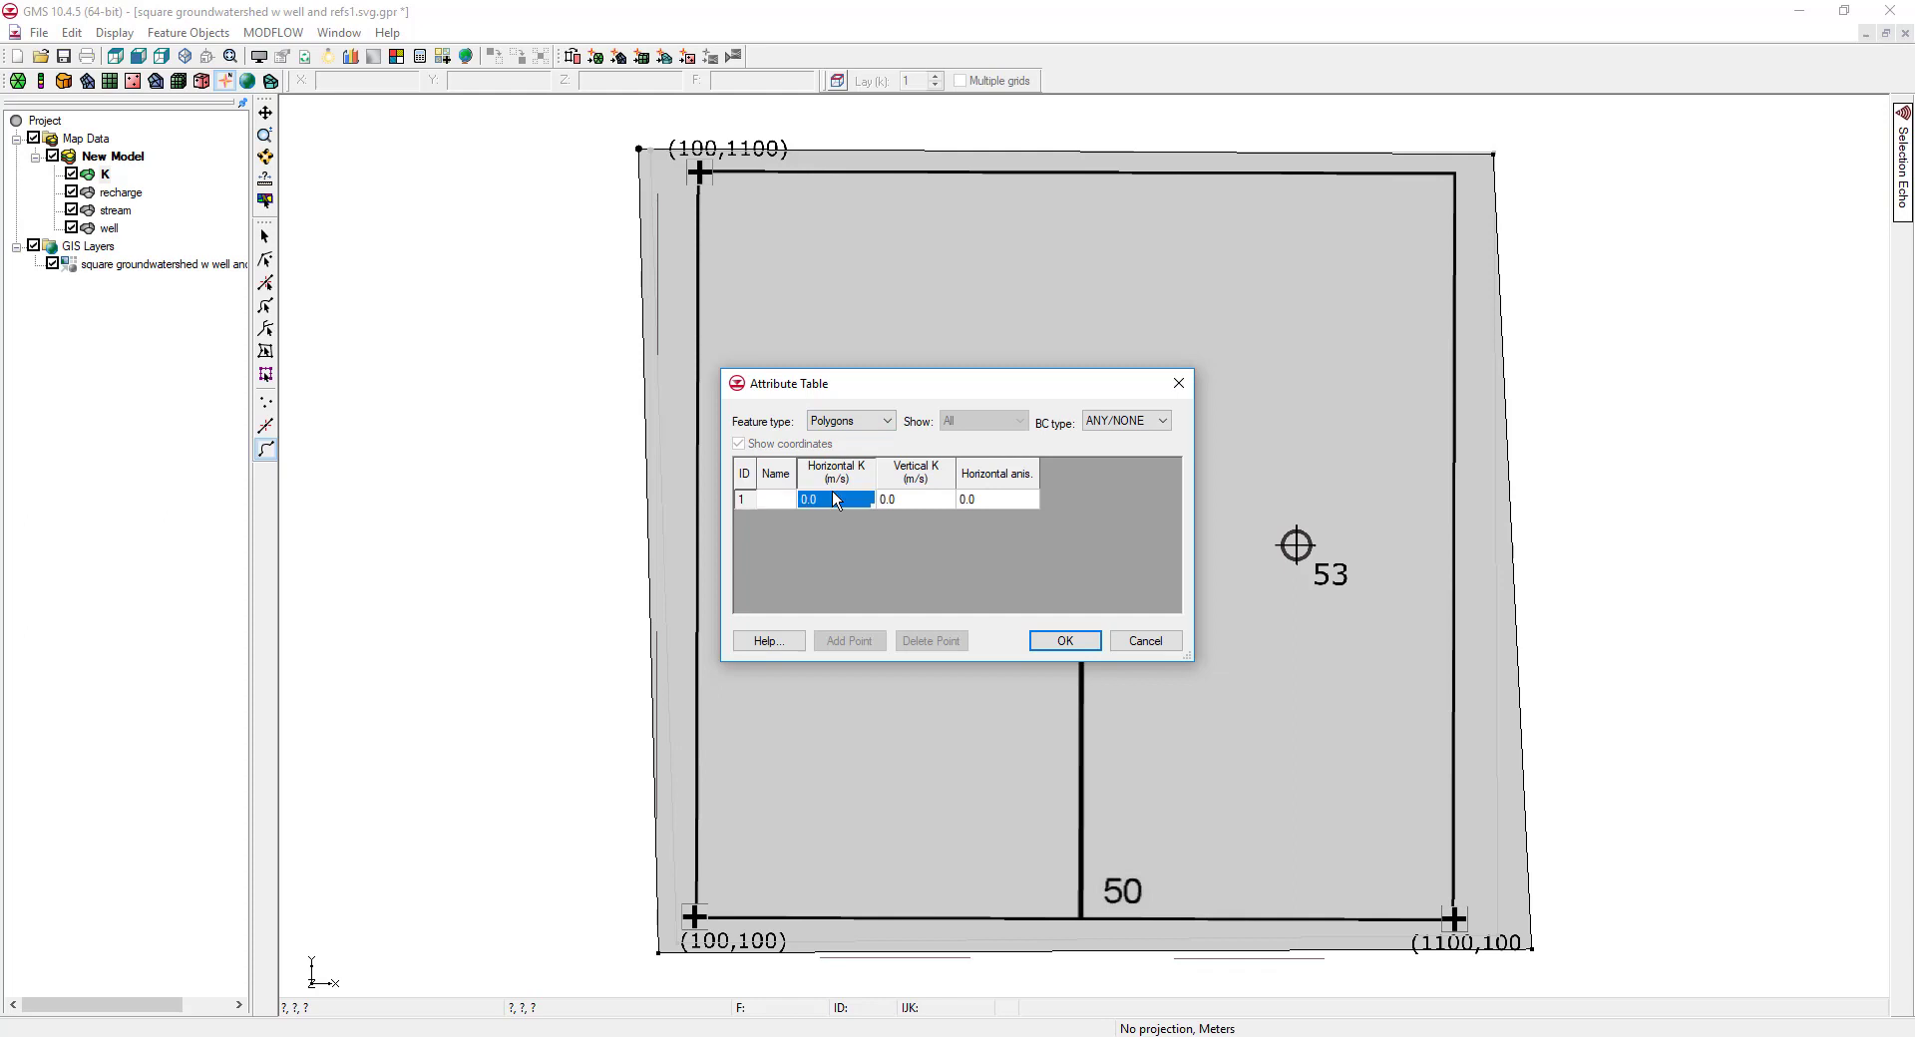
{"action": "type", "text": "1E-6"}
{"action": "left_click", "coordinate": [906, 500]}
{"action": "type", "text": "1"}
{"action": "key", "text": "Tab"}
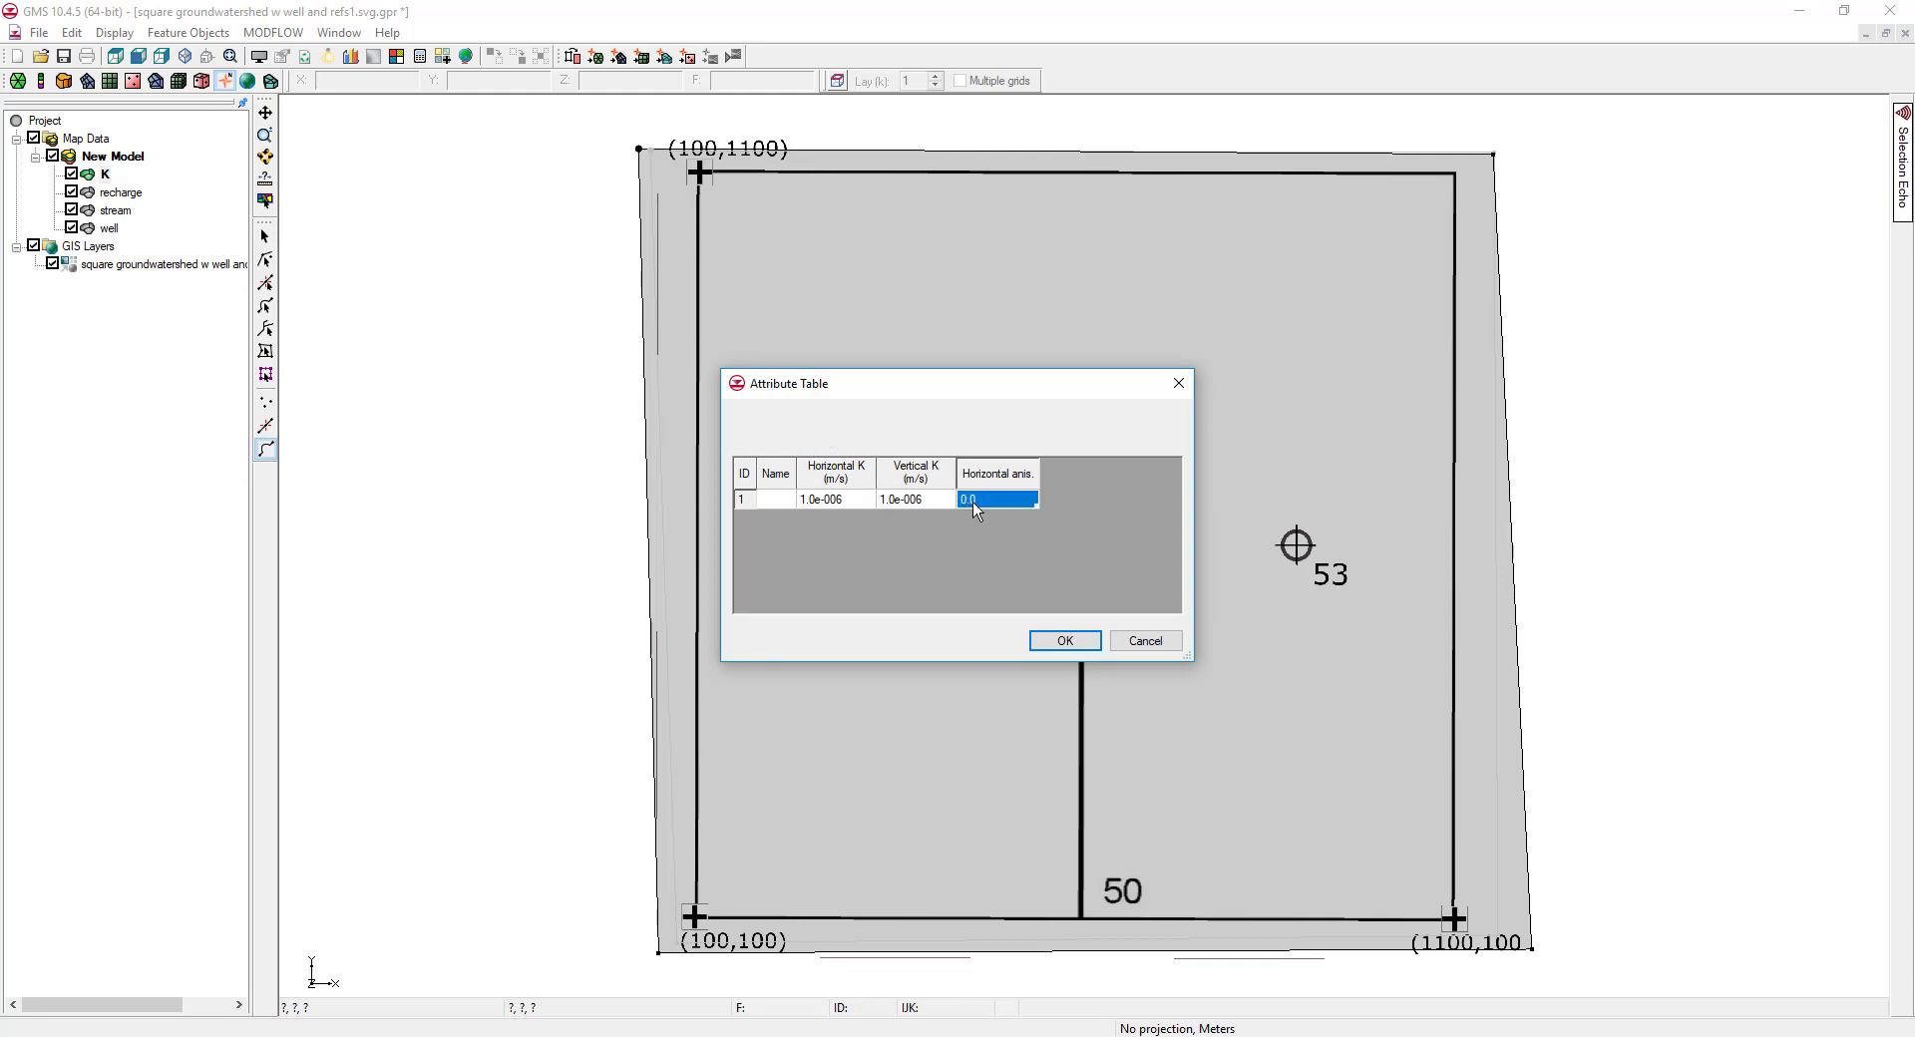
{"action": "type", "text": "1"}
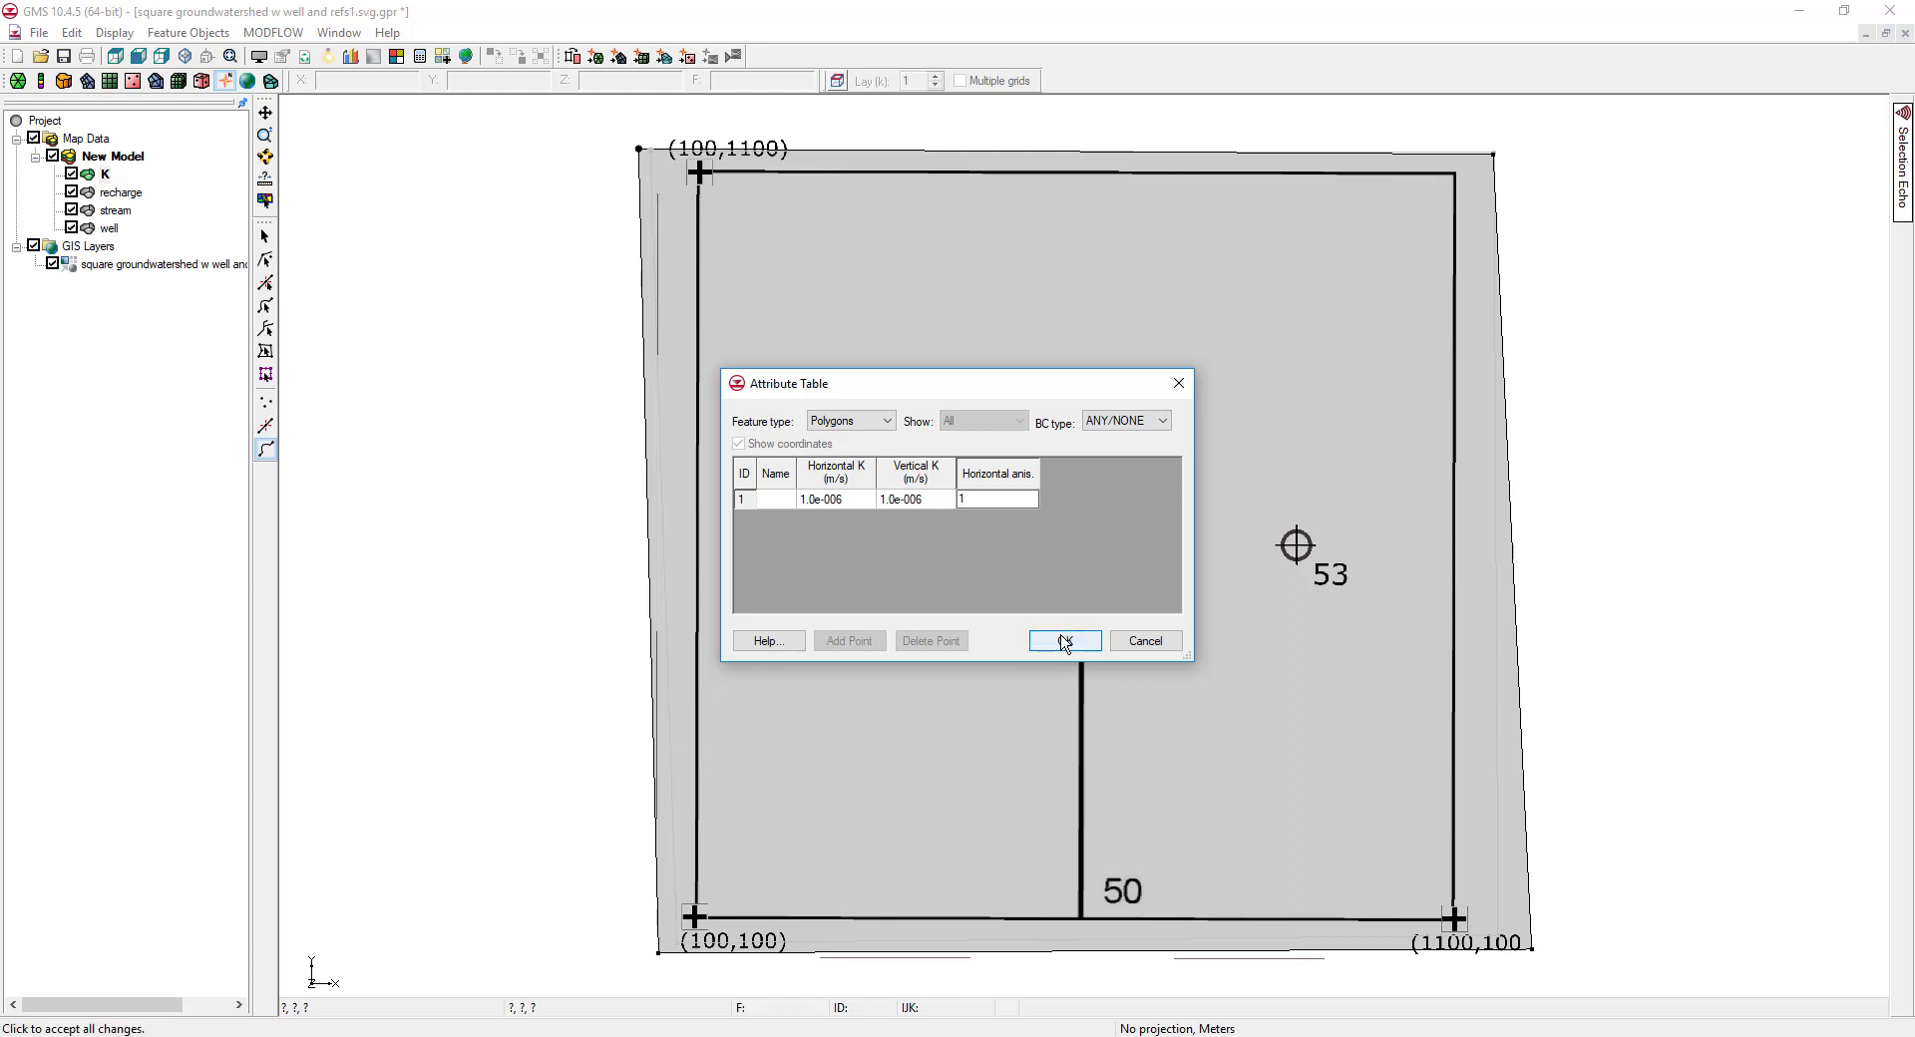
{"action": "left_click", "coordinate": [1065, 643]}
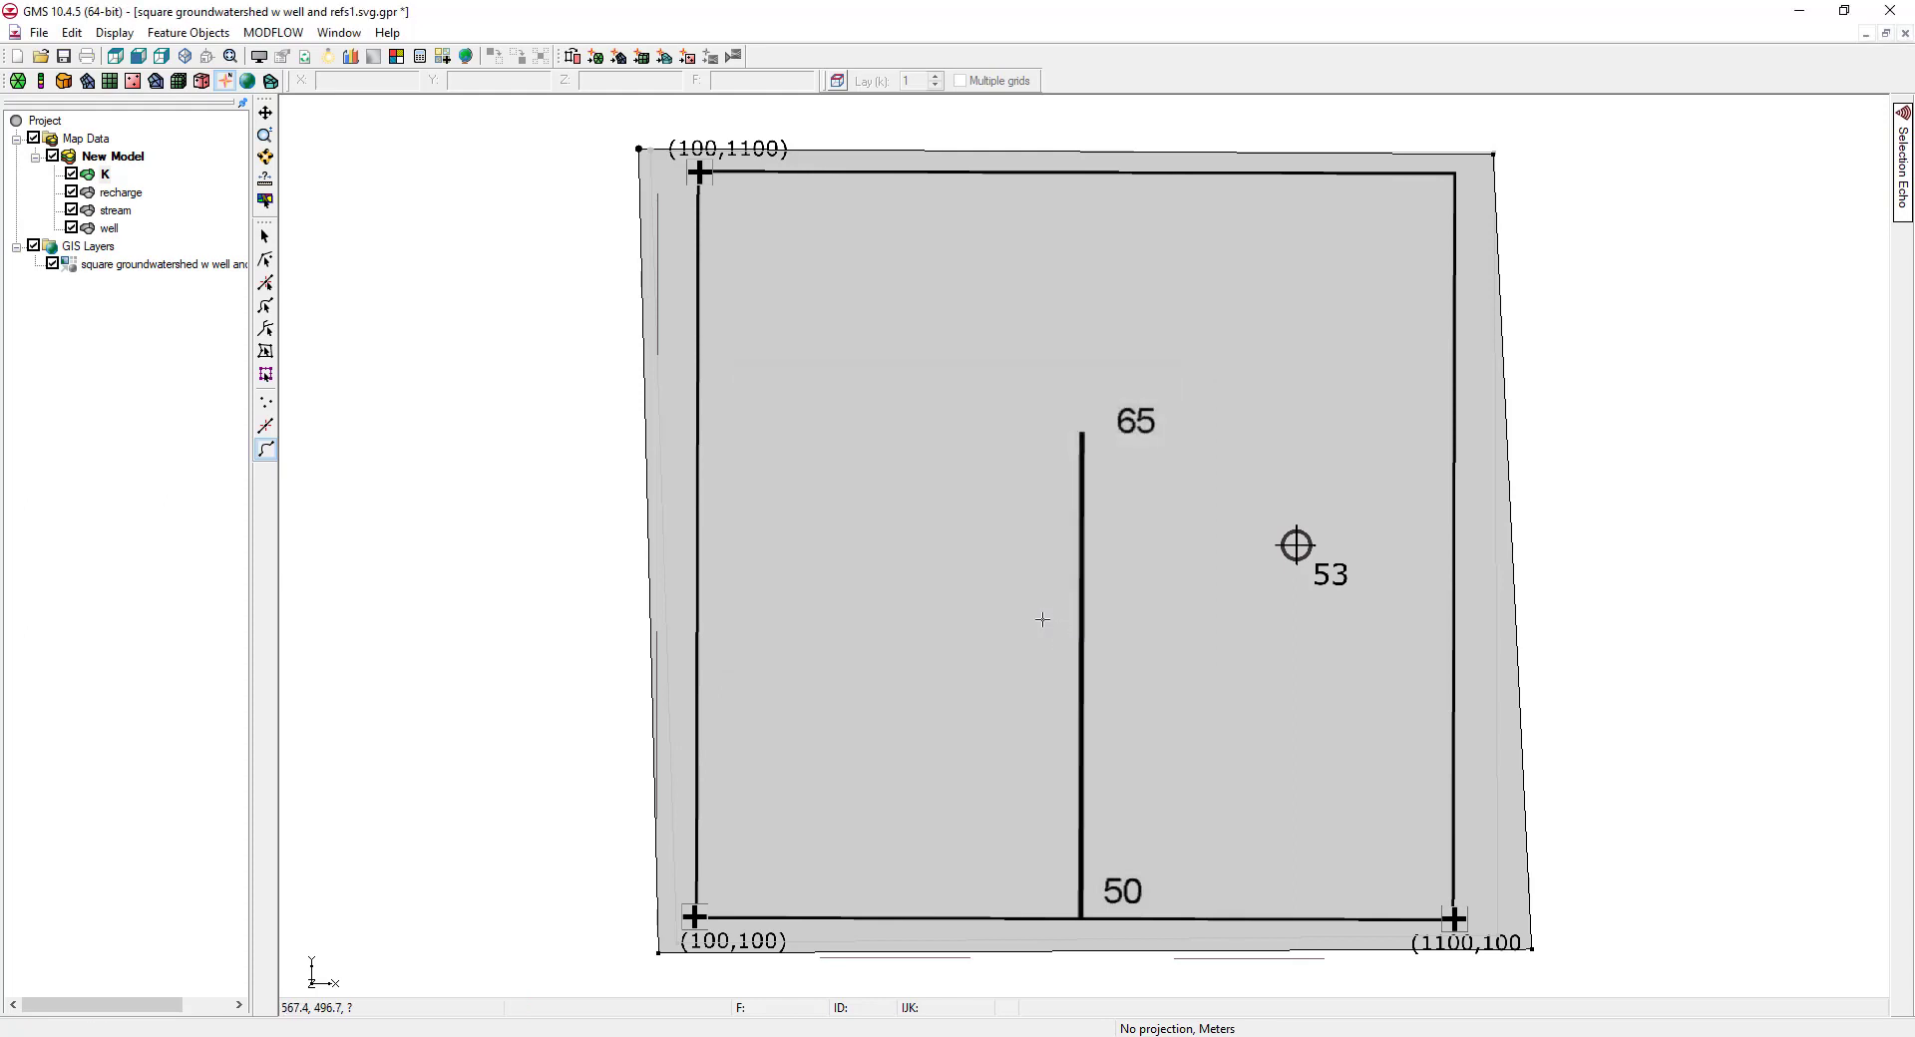
- Make the stream coverage active and draw an arc along the stream line from its 50 end up to its 65 end
{"action": "left_click", "coordinate": [117, 210]}
{"action": "left_click", "coordinate": [266, 451]}
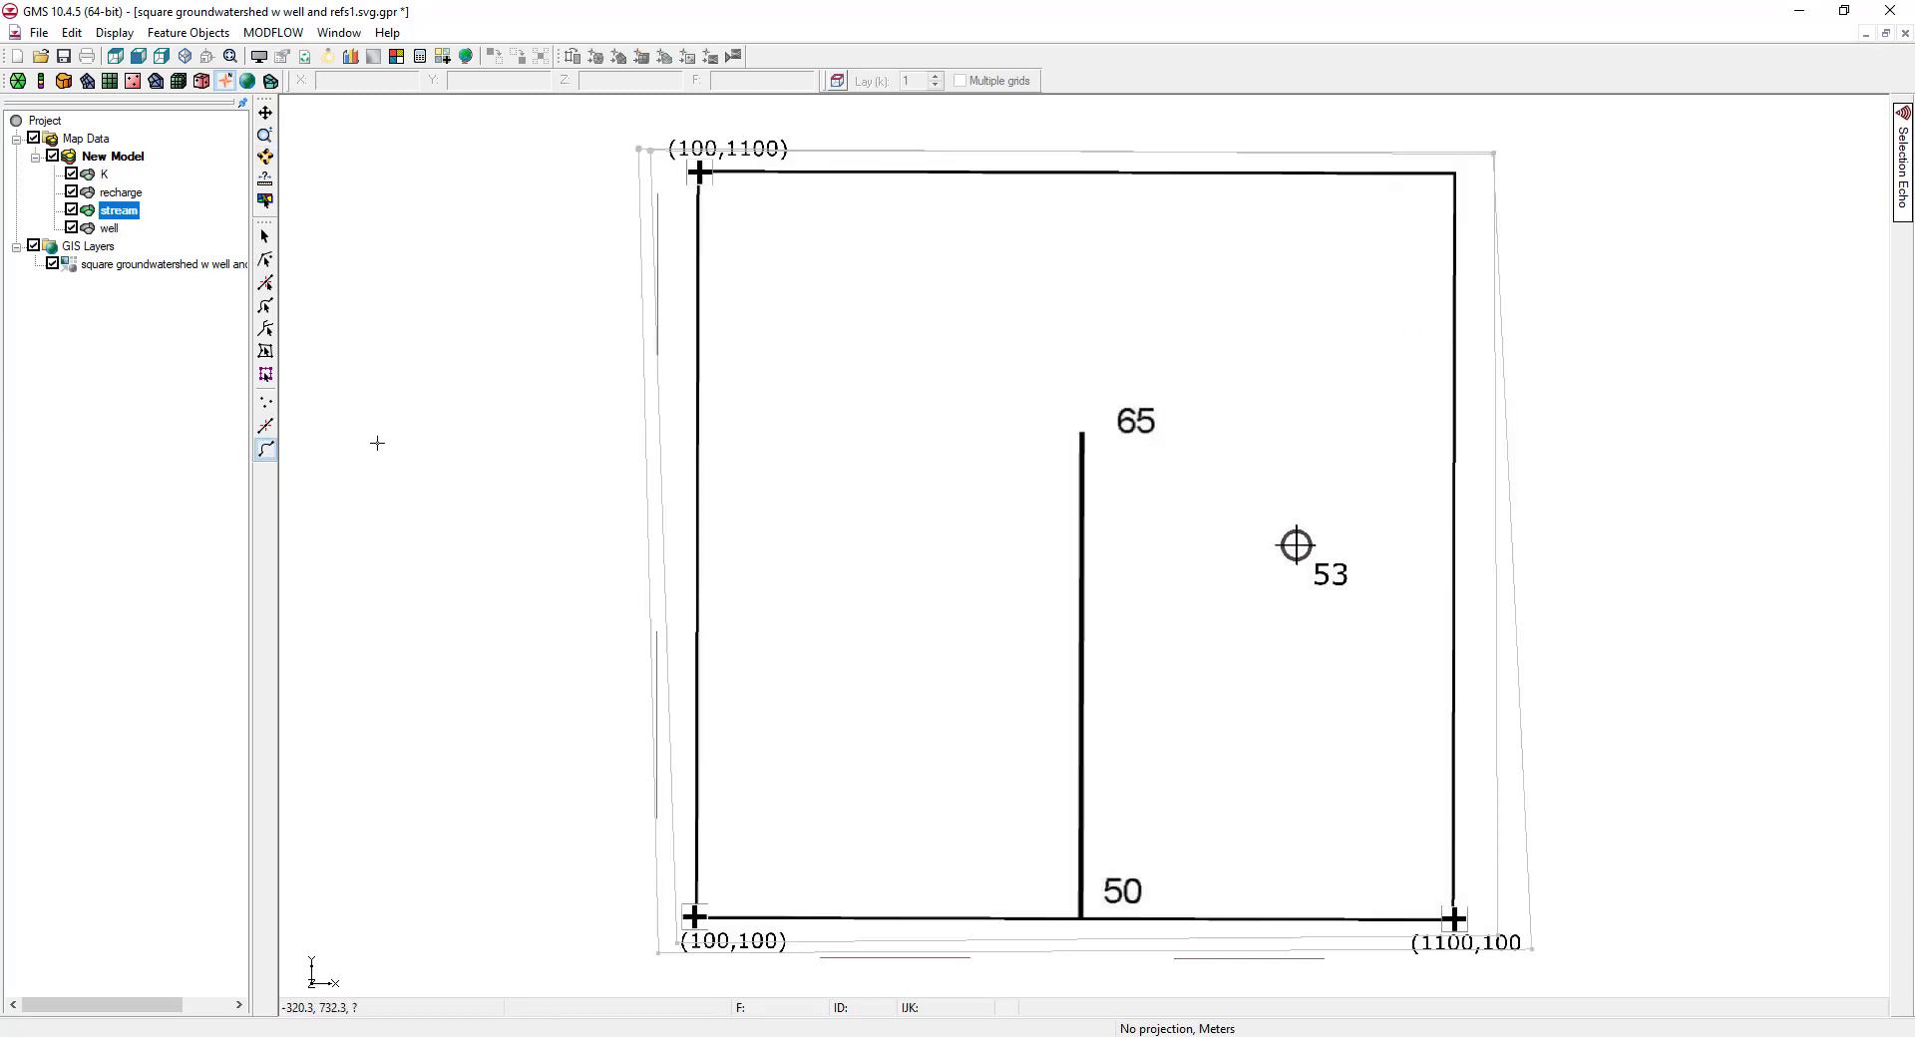
{"action": "left_click", "coordinate": [1080, 912]}
{"action": "double_click", "coordinate": [1081, 434]}
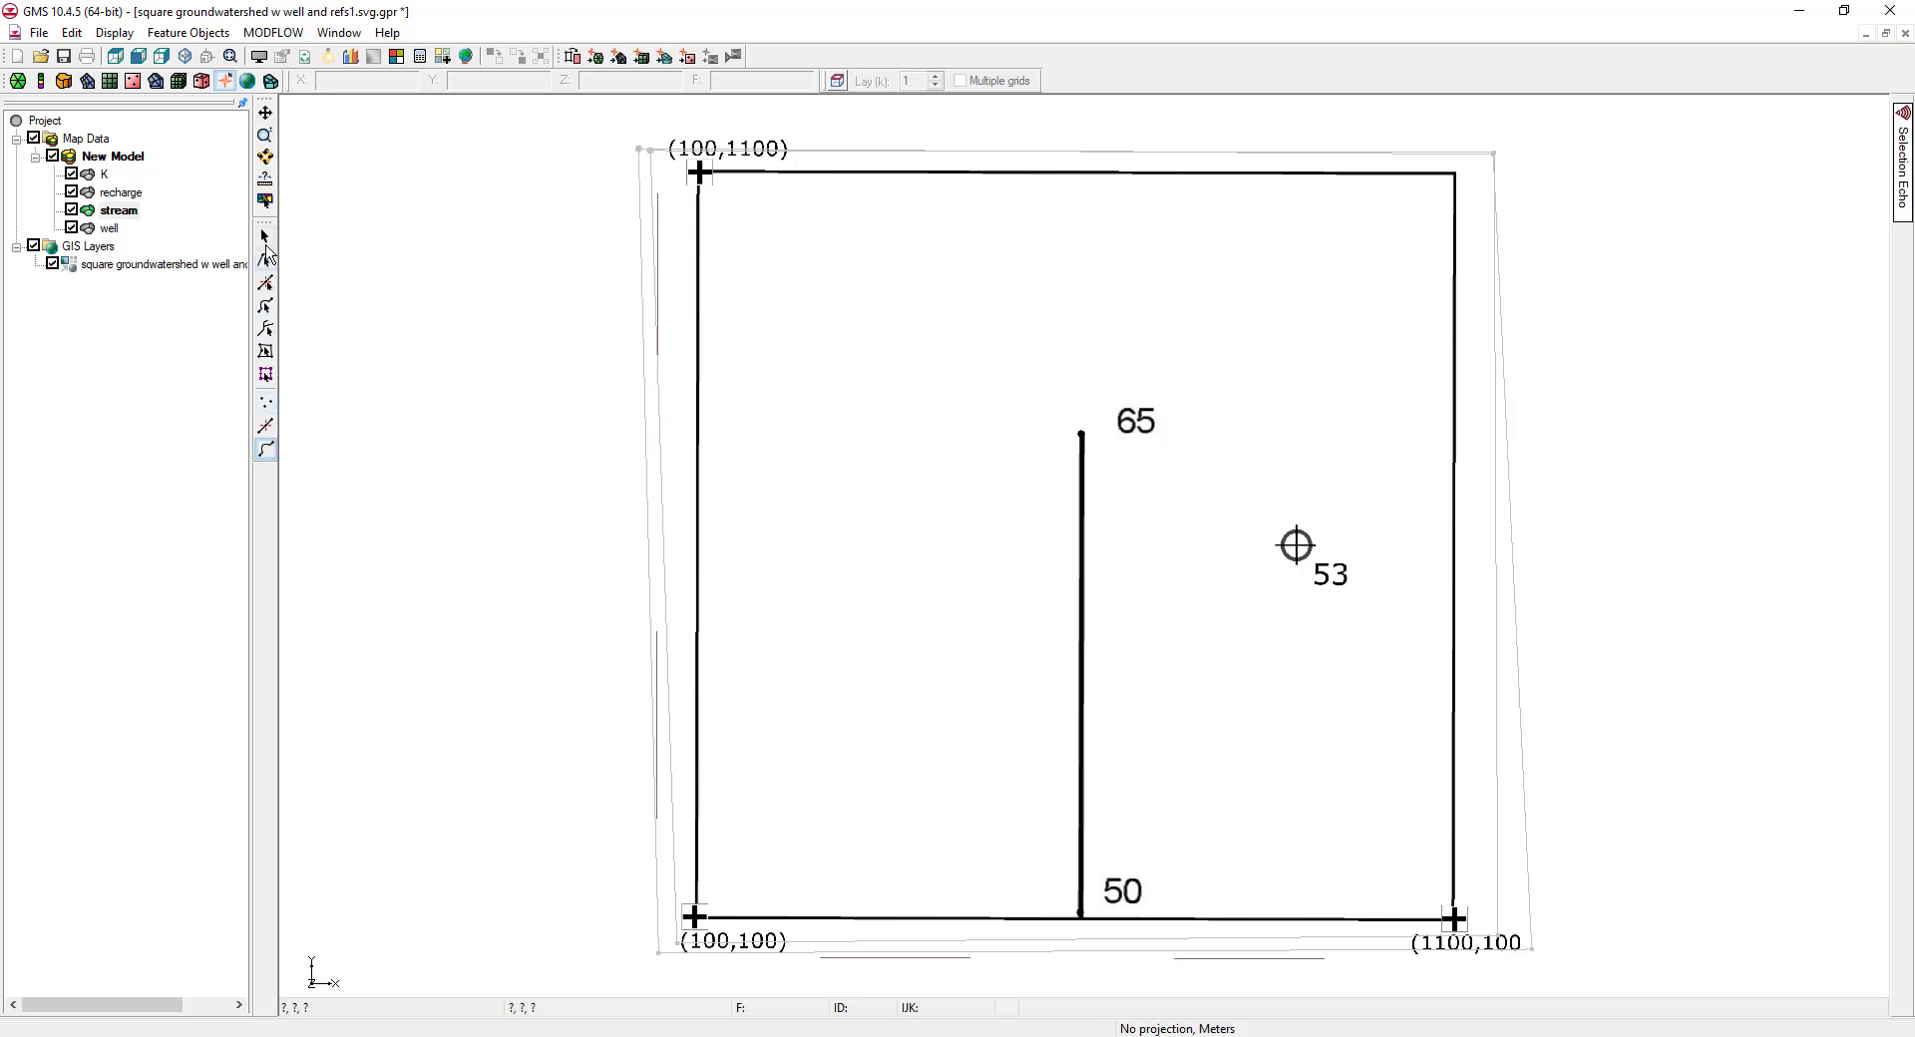
- Assign the spec. head (CHD) type to the stream arc
{"action": "left_click", "coordinate": [265, 243]}
{"action": "left_click", "coordinate": [1082, 901]}
{"action": "double_click", "coordinate": [1086, 899]}
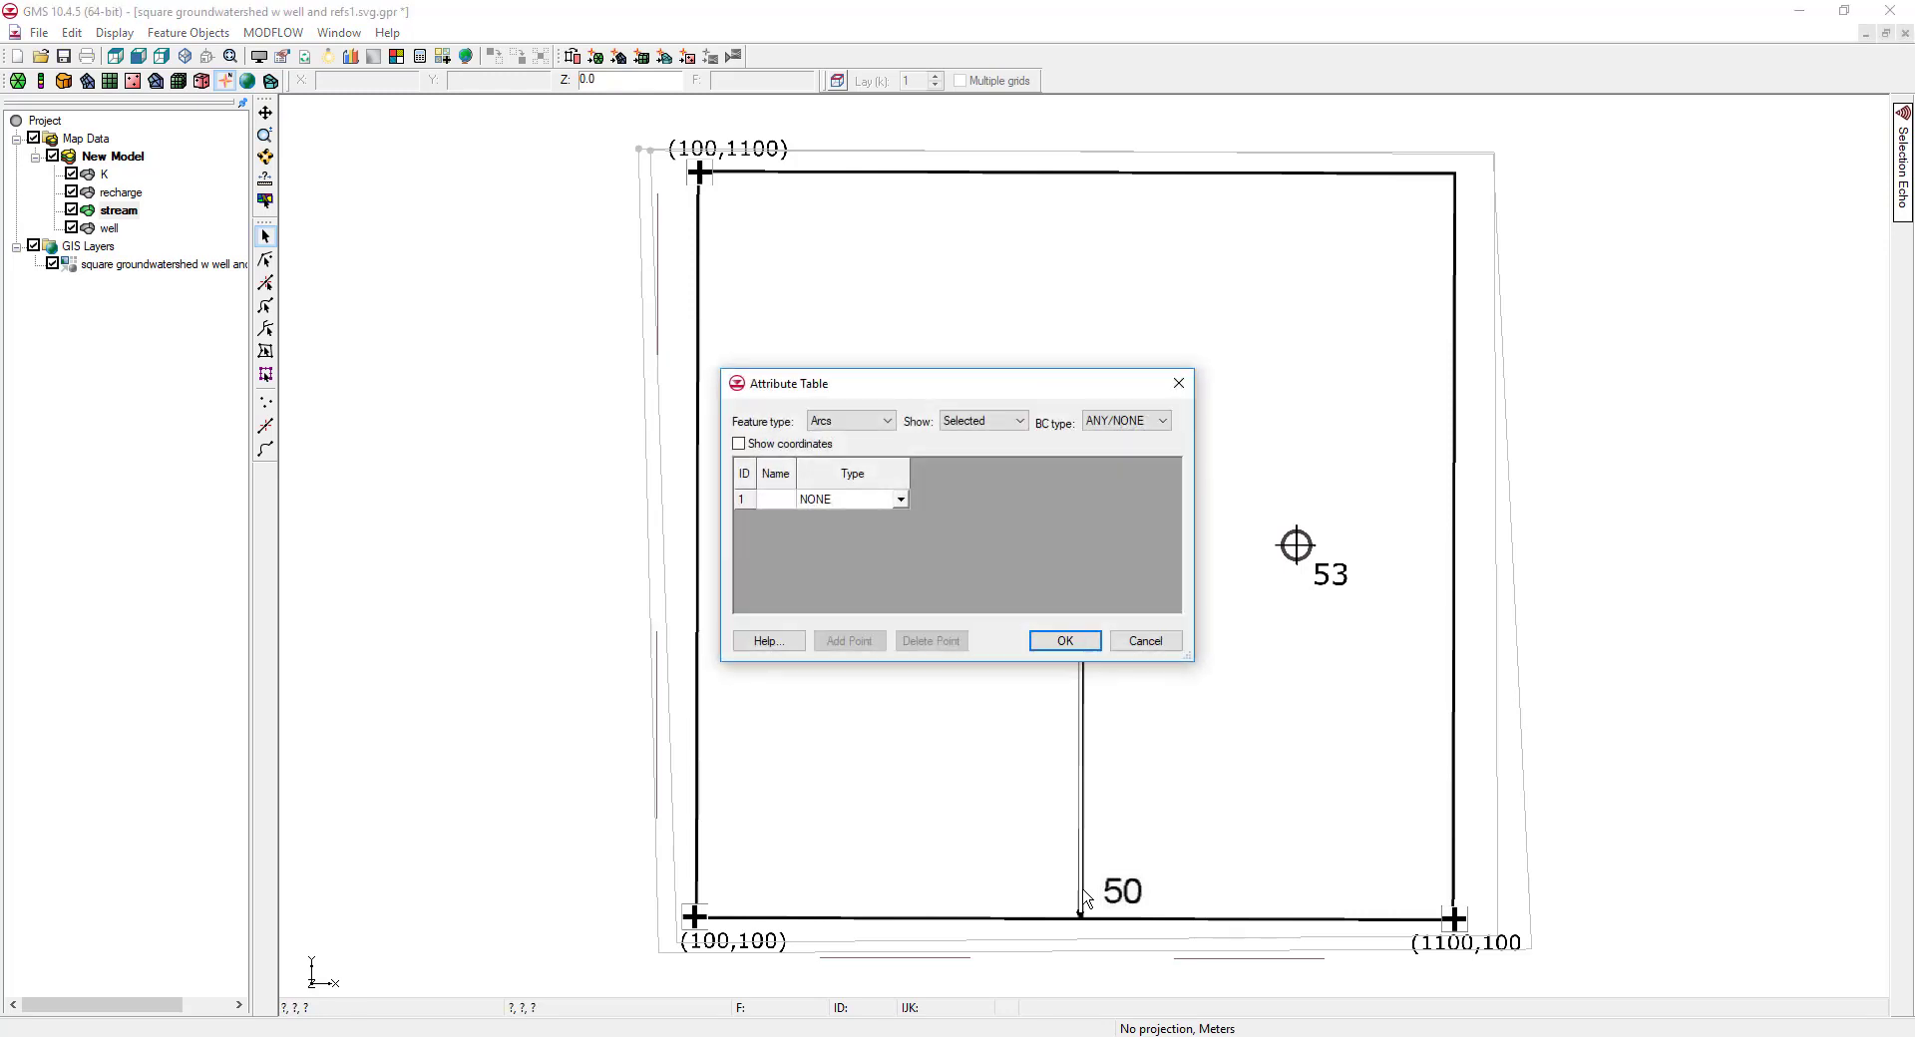
{"action": "left_click", "coordinate": [901, 507]}
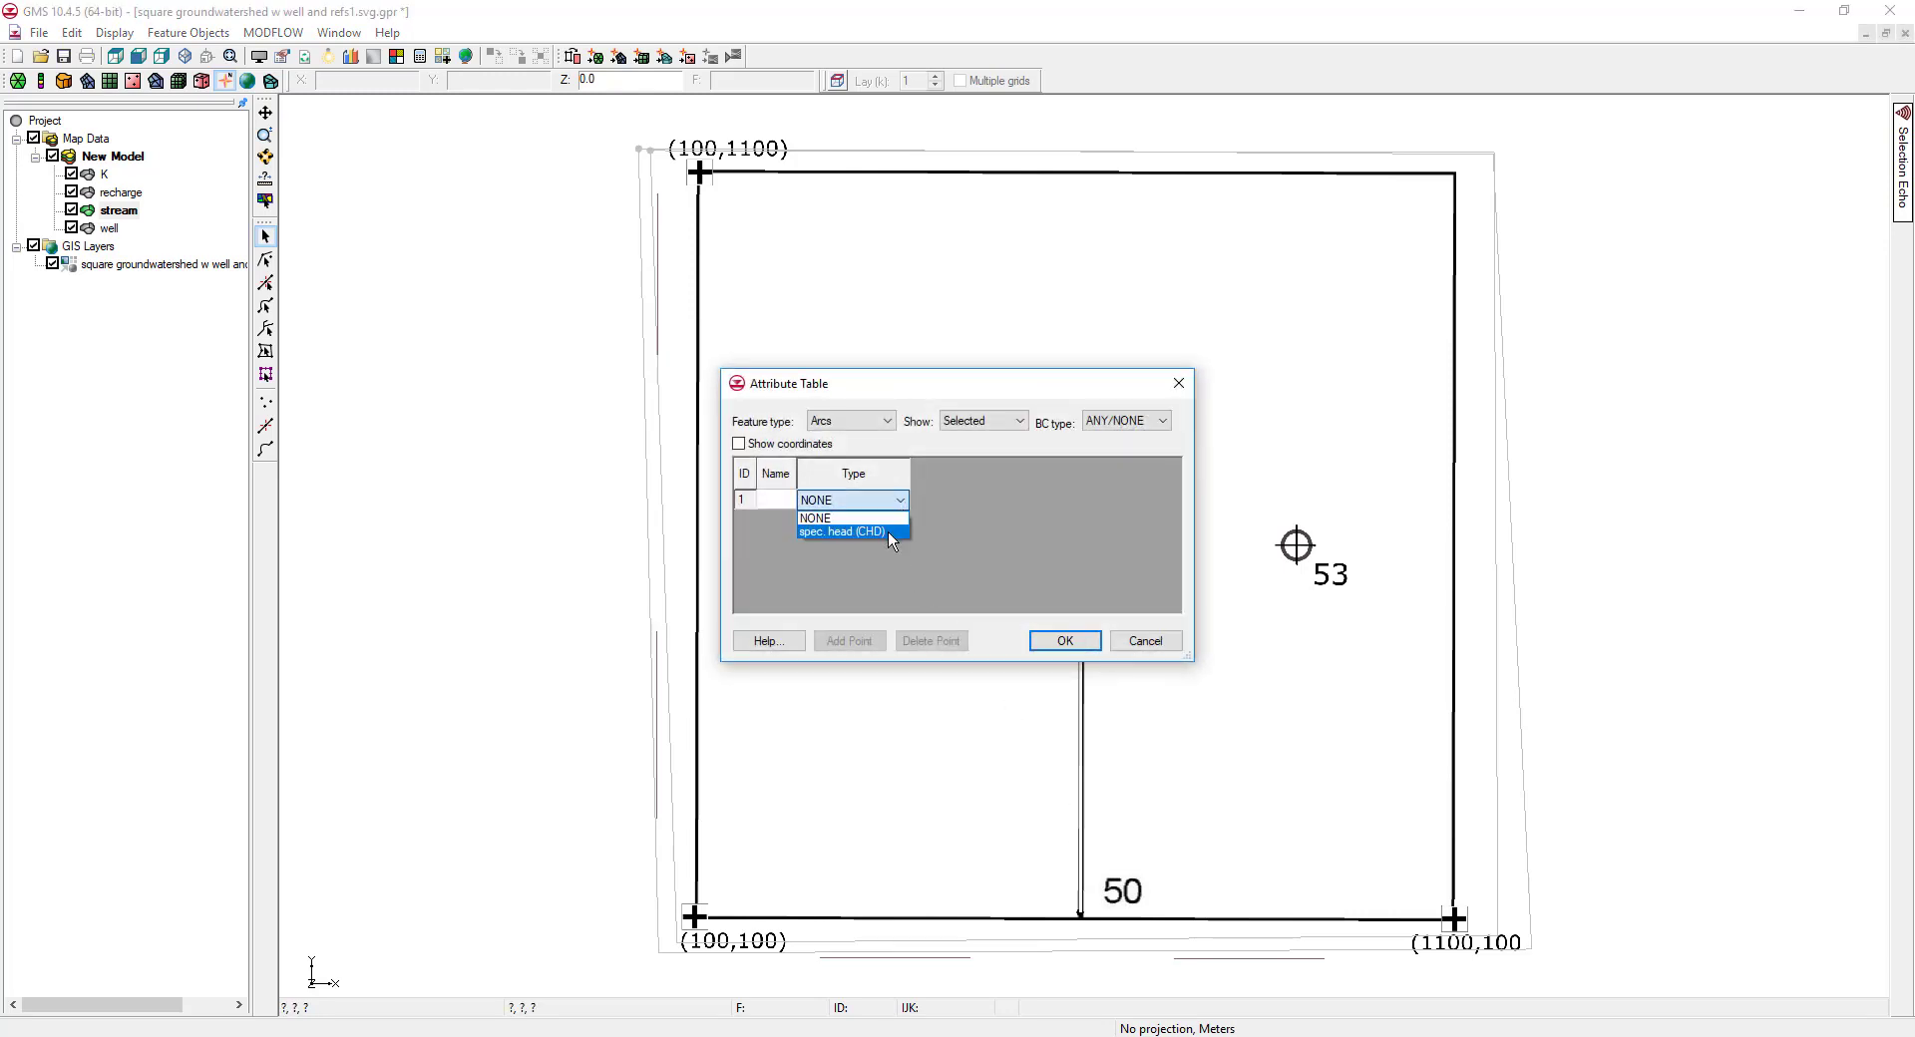
{"action": "left_click", "coordinate": [888, 531]}
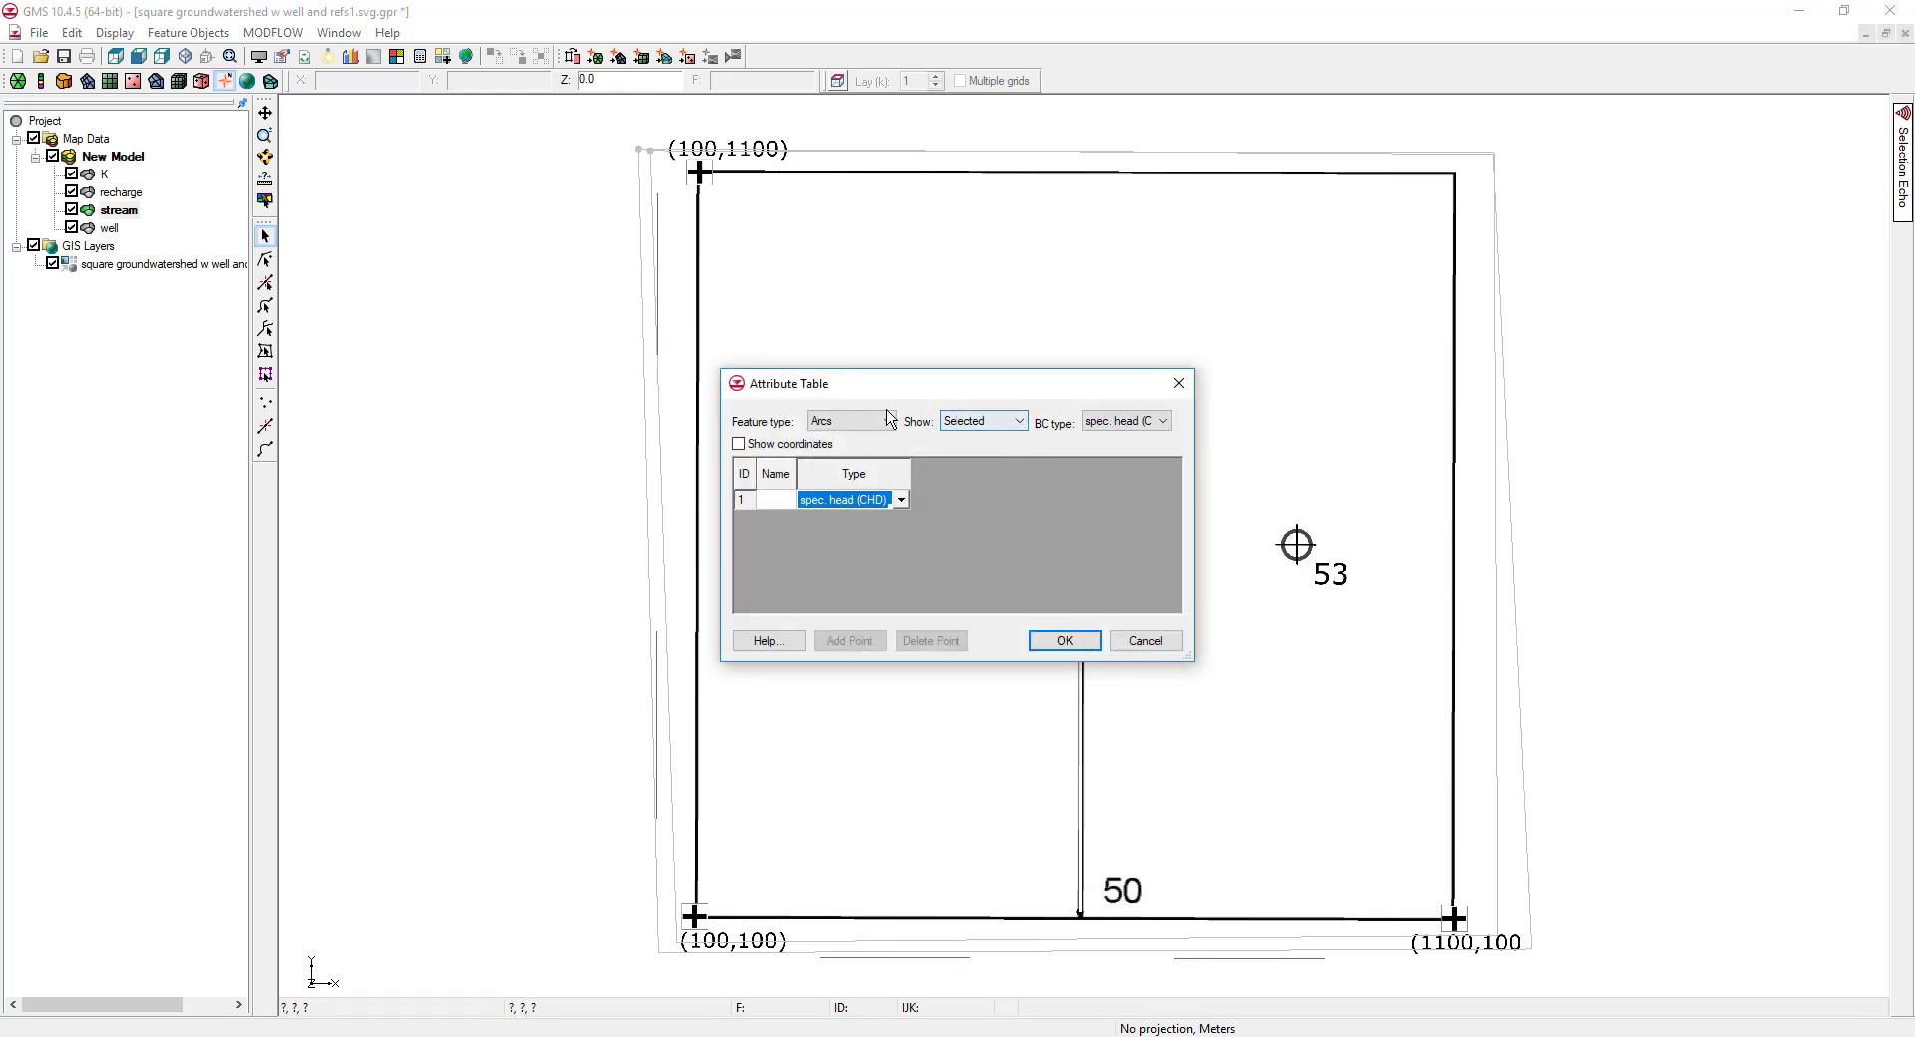
{"action": "left_click", "coordinate": [1084, 641]}
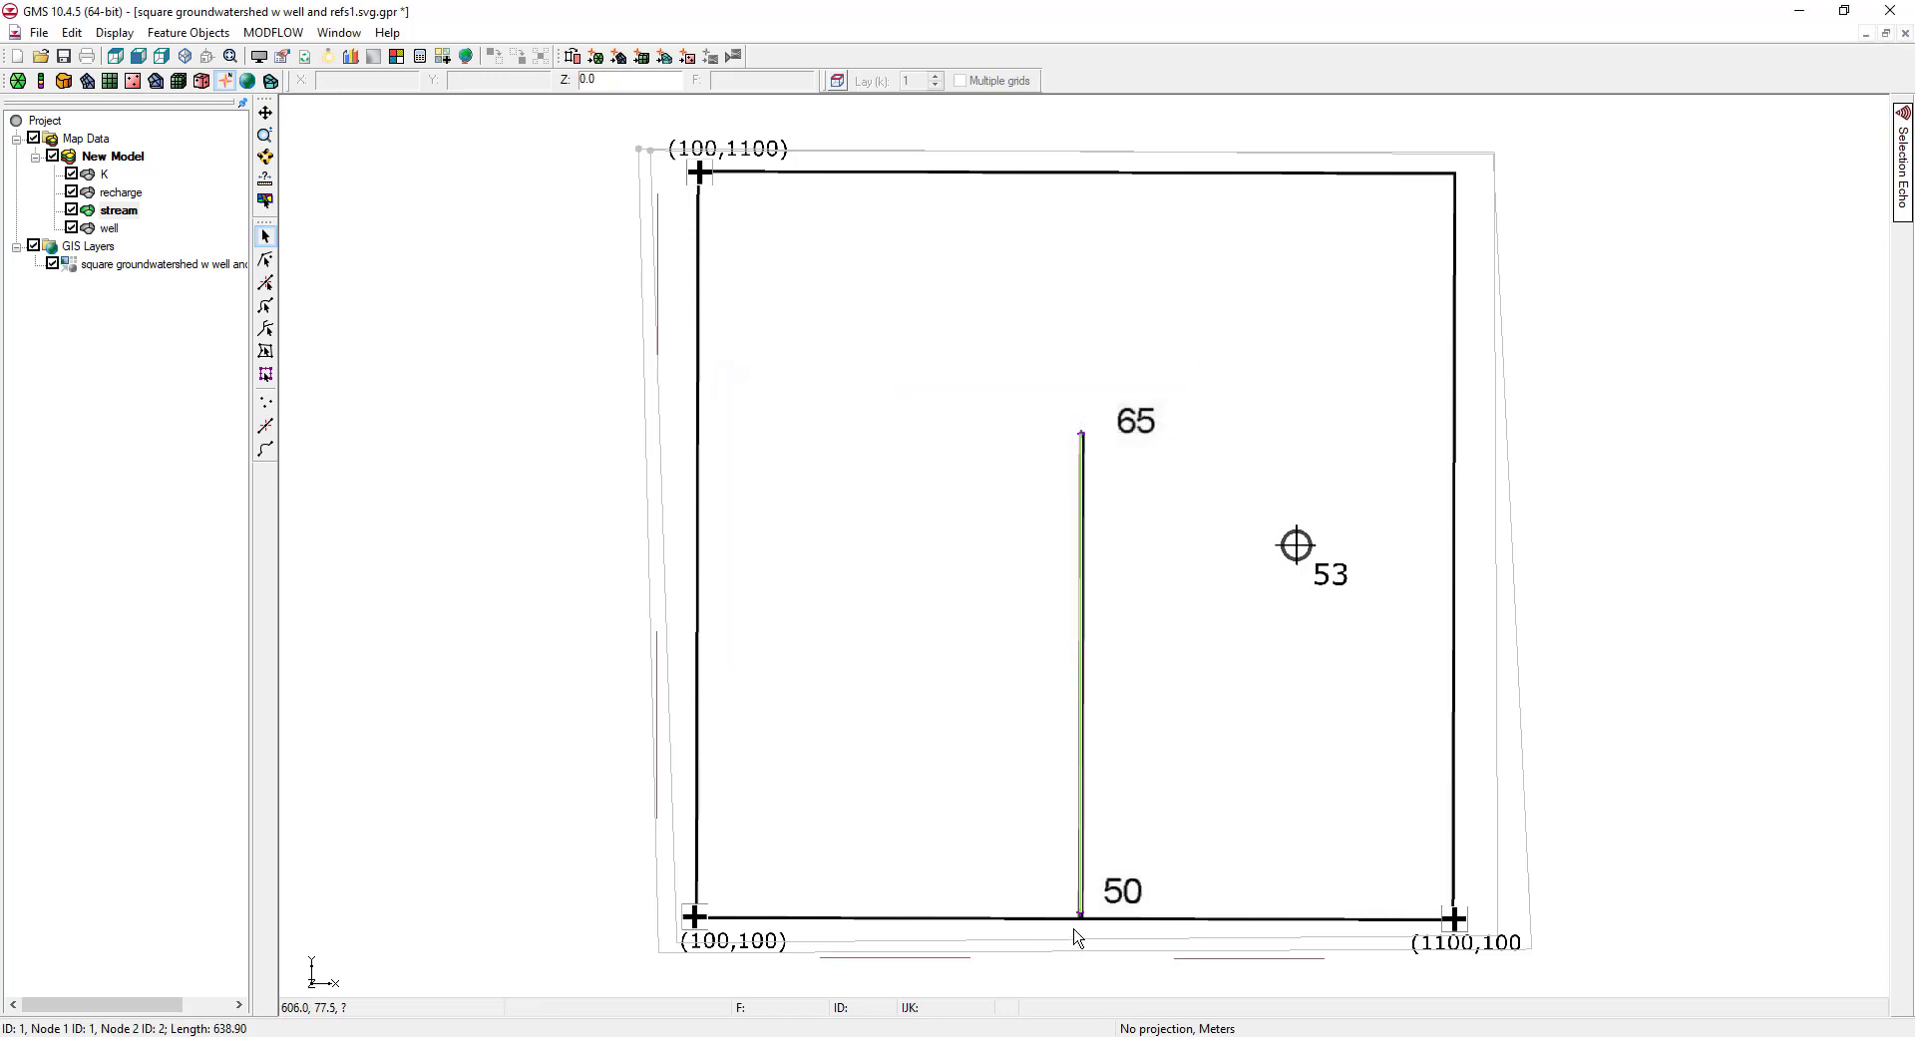
- Set the head-stage of the stream arc's lower node to 50 m
{"action": "double_click", "coordinate": [1081, 916]}
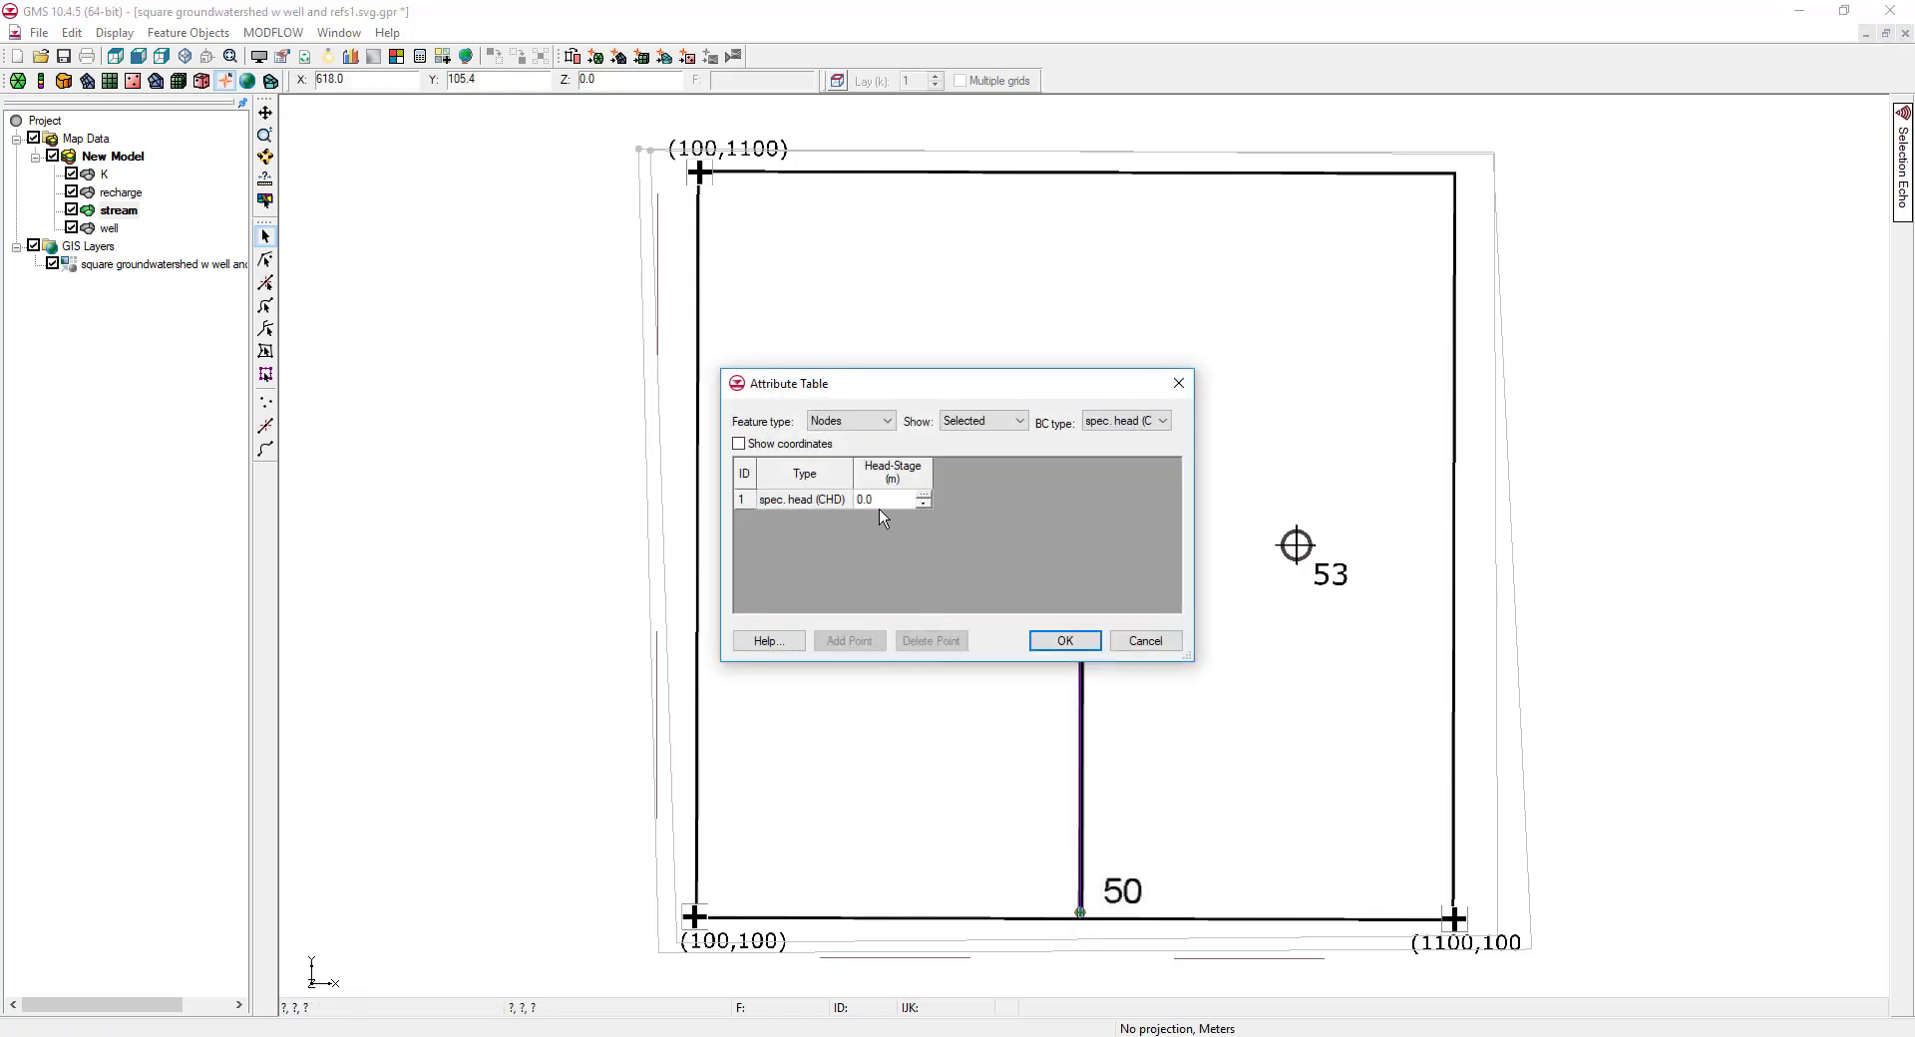
{"action": "left_click", "coordinate": [880, 500]}
{"action": "type", "text": "50"}
{"action": "left_click", "coordinate": [1067, 642]}
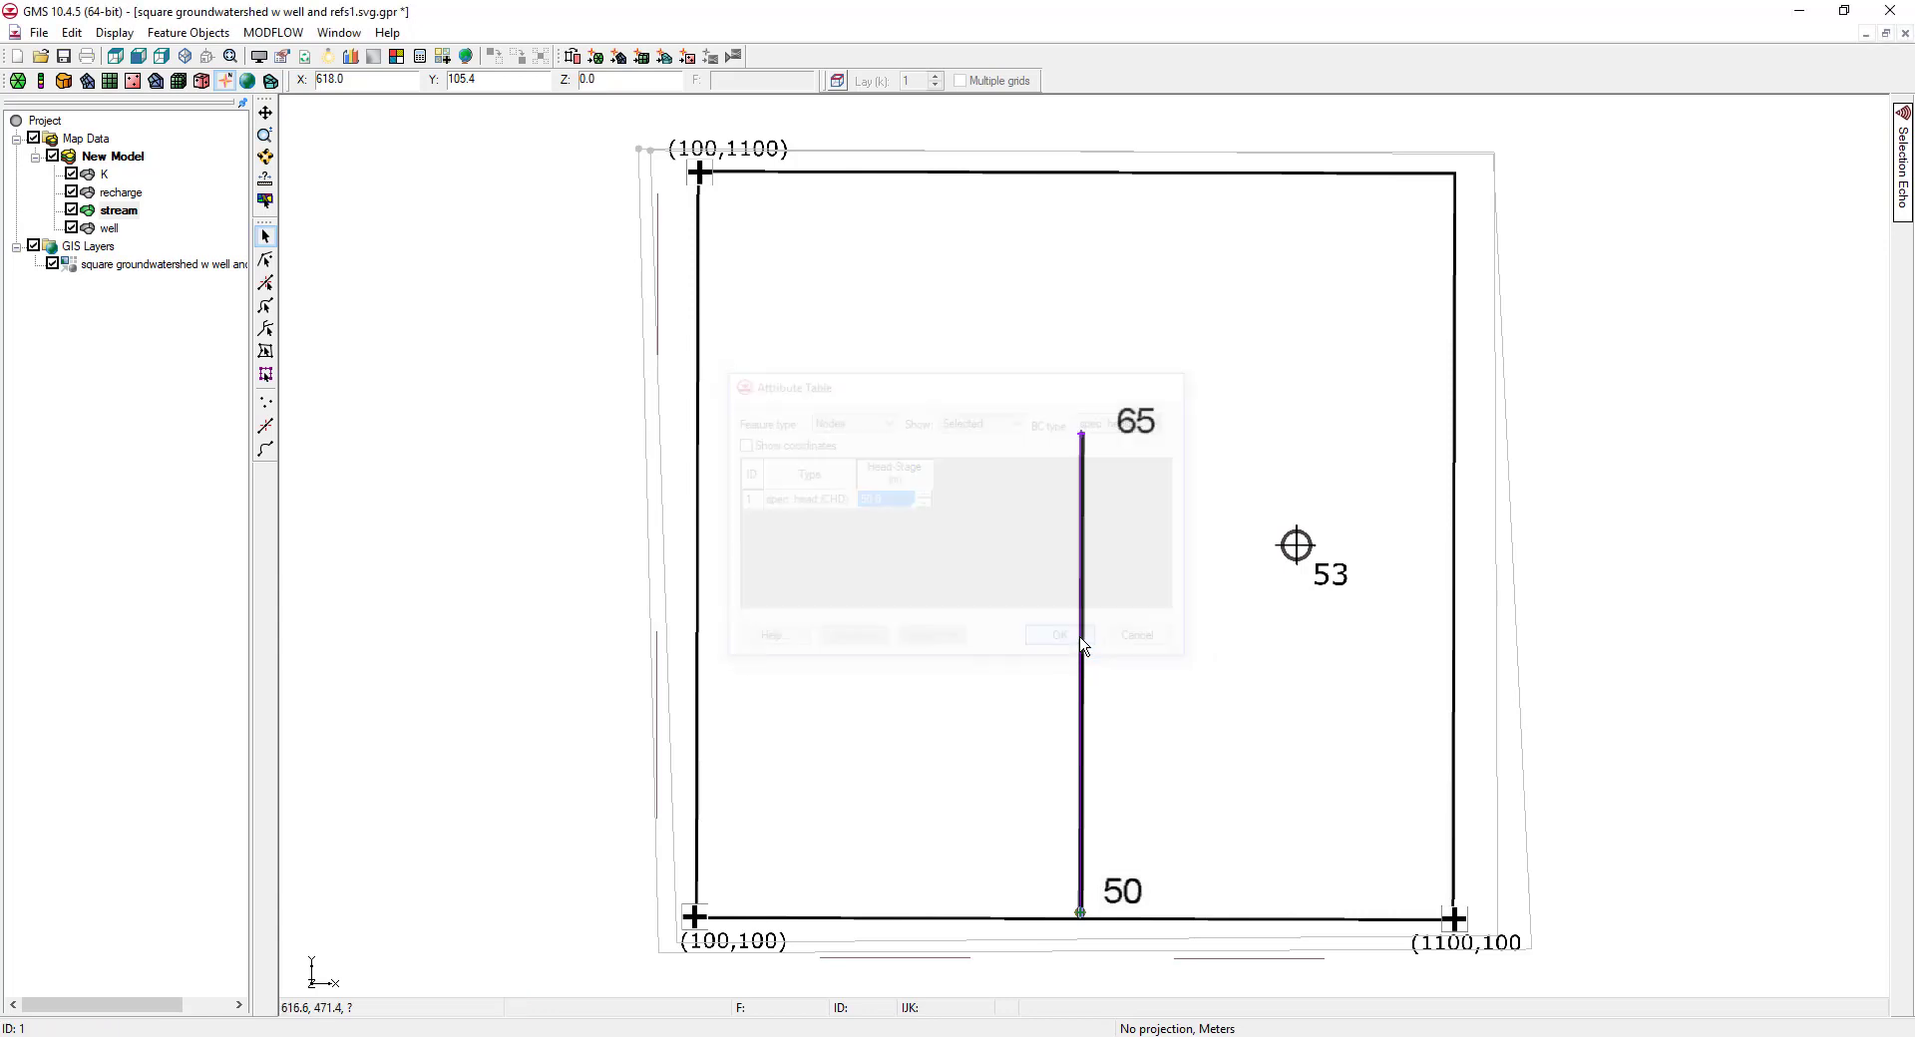
- Try to set the head-stage of the stream arc's upper node to 65 m
{"action": "double_click", "coordinate": [1081, 437]}
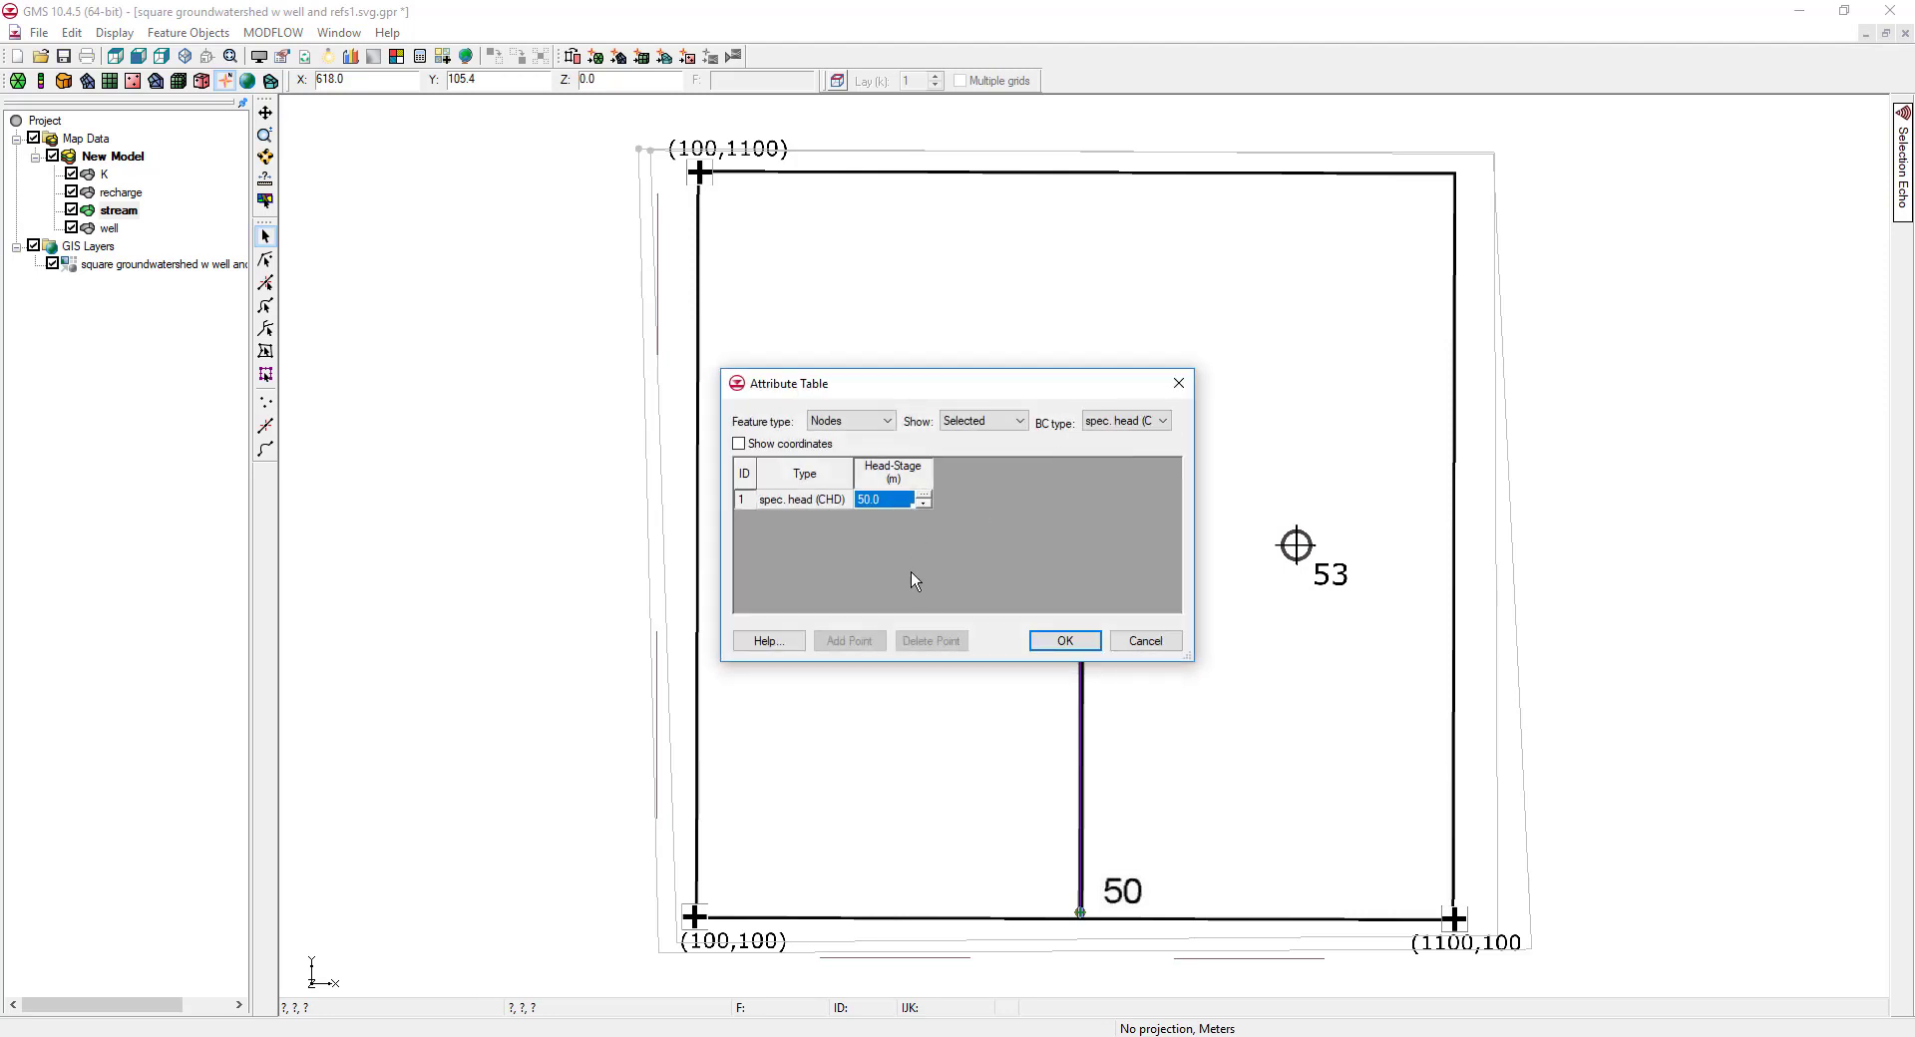
{"action": "type", "text": "65"}
{"action": "left_click", "coordinate": [1059, 641]}
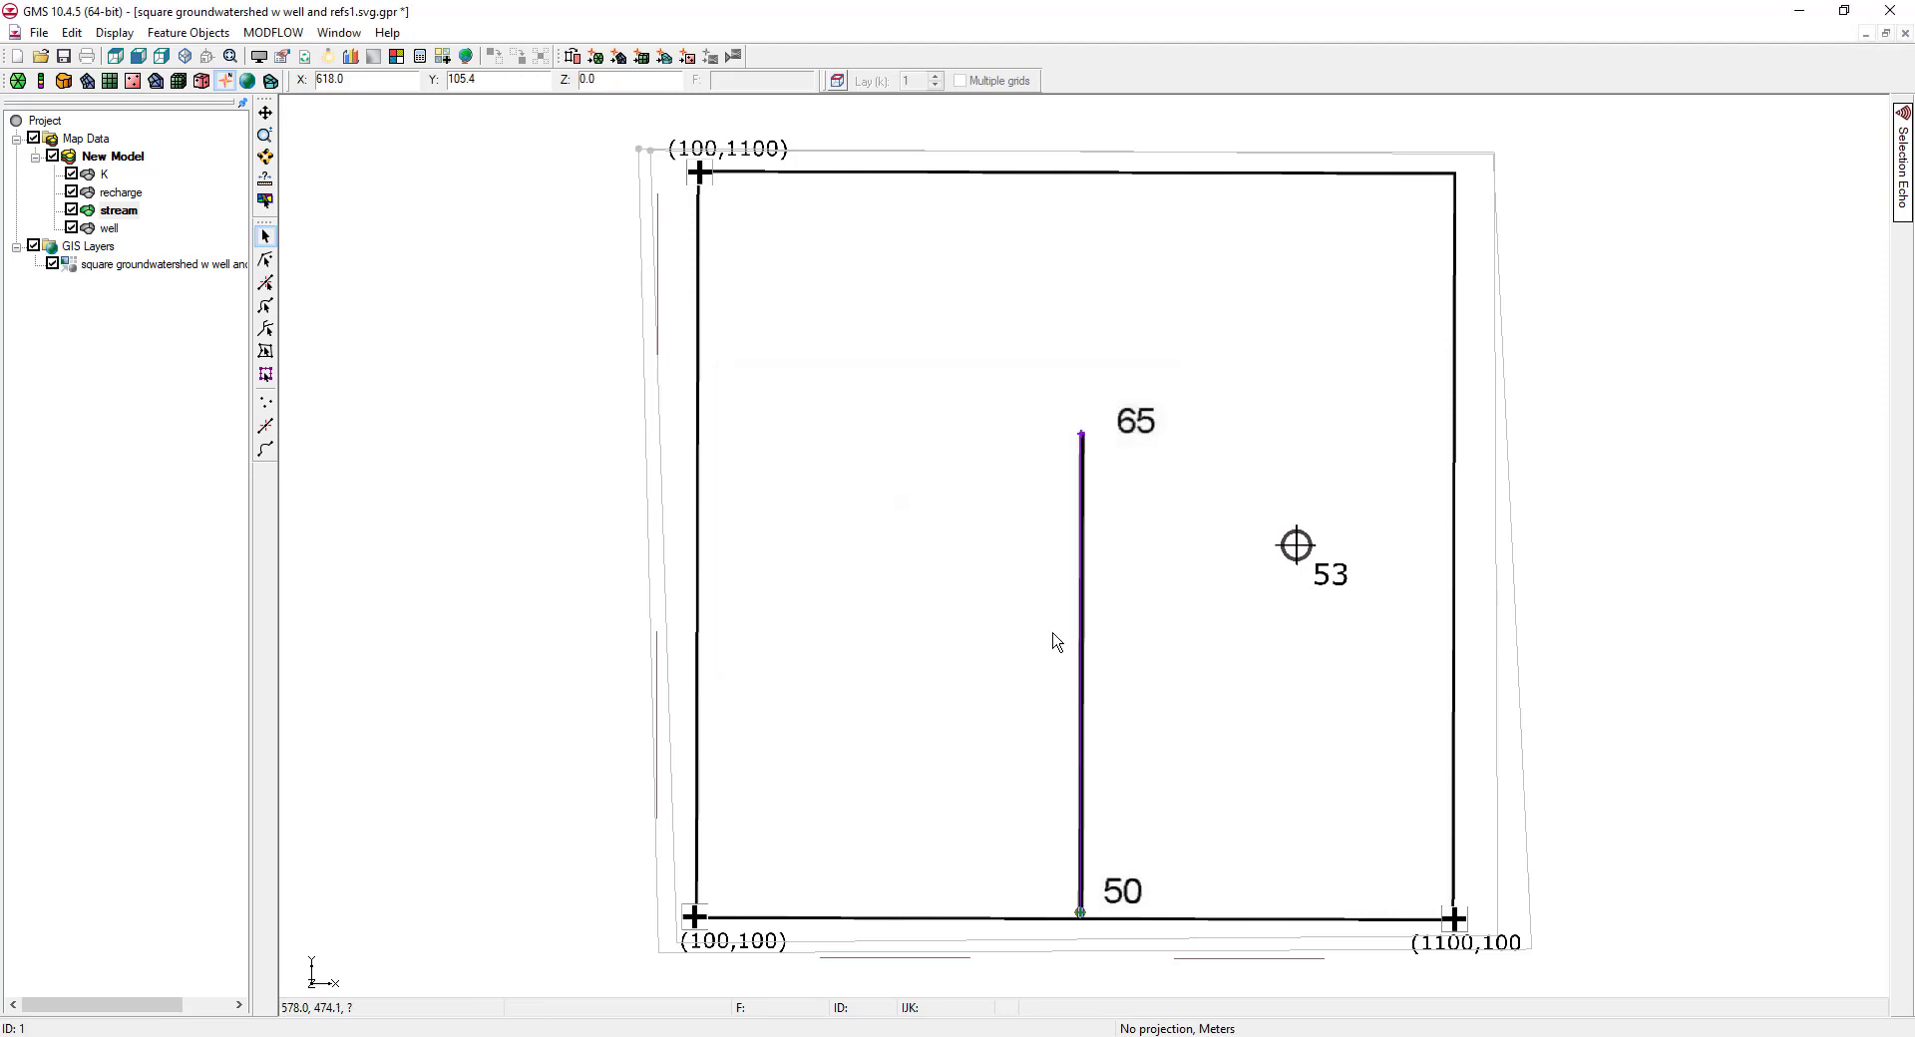
- Review the stream arc's node attributes and correct the head-stage to 50 m at the lower node and 65 m at the upper node
{"action": "left_click", "coordinate": [1083, 445]}
{"action": "double_click", "coordinate": [1083, 551]}
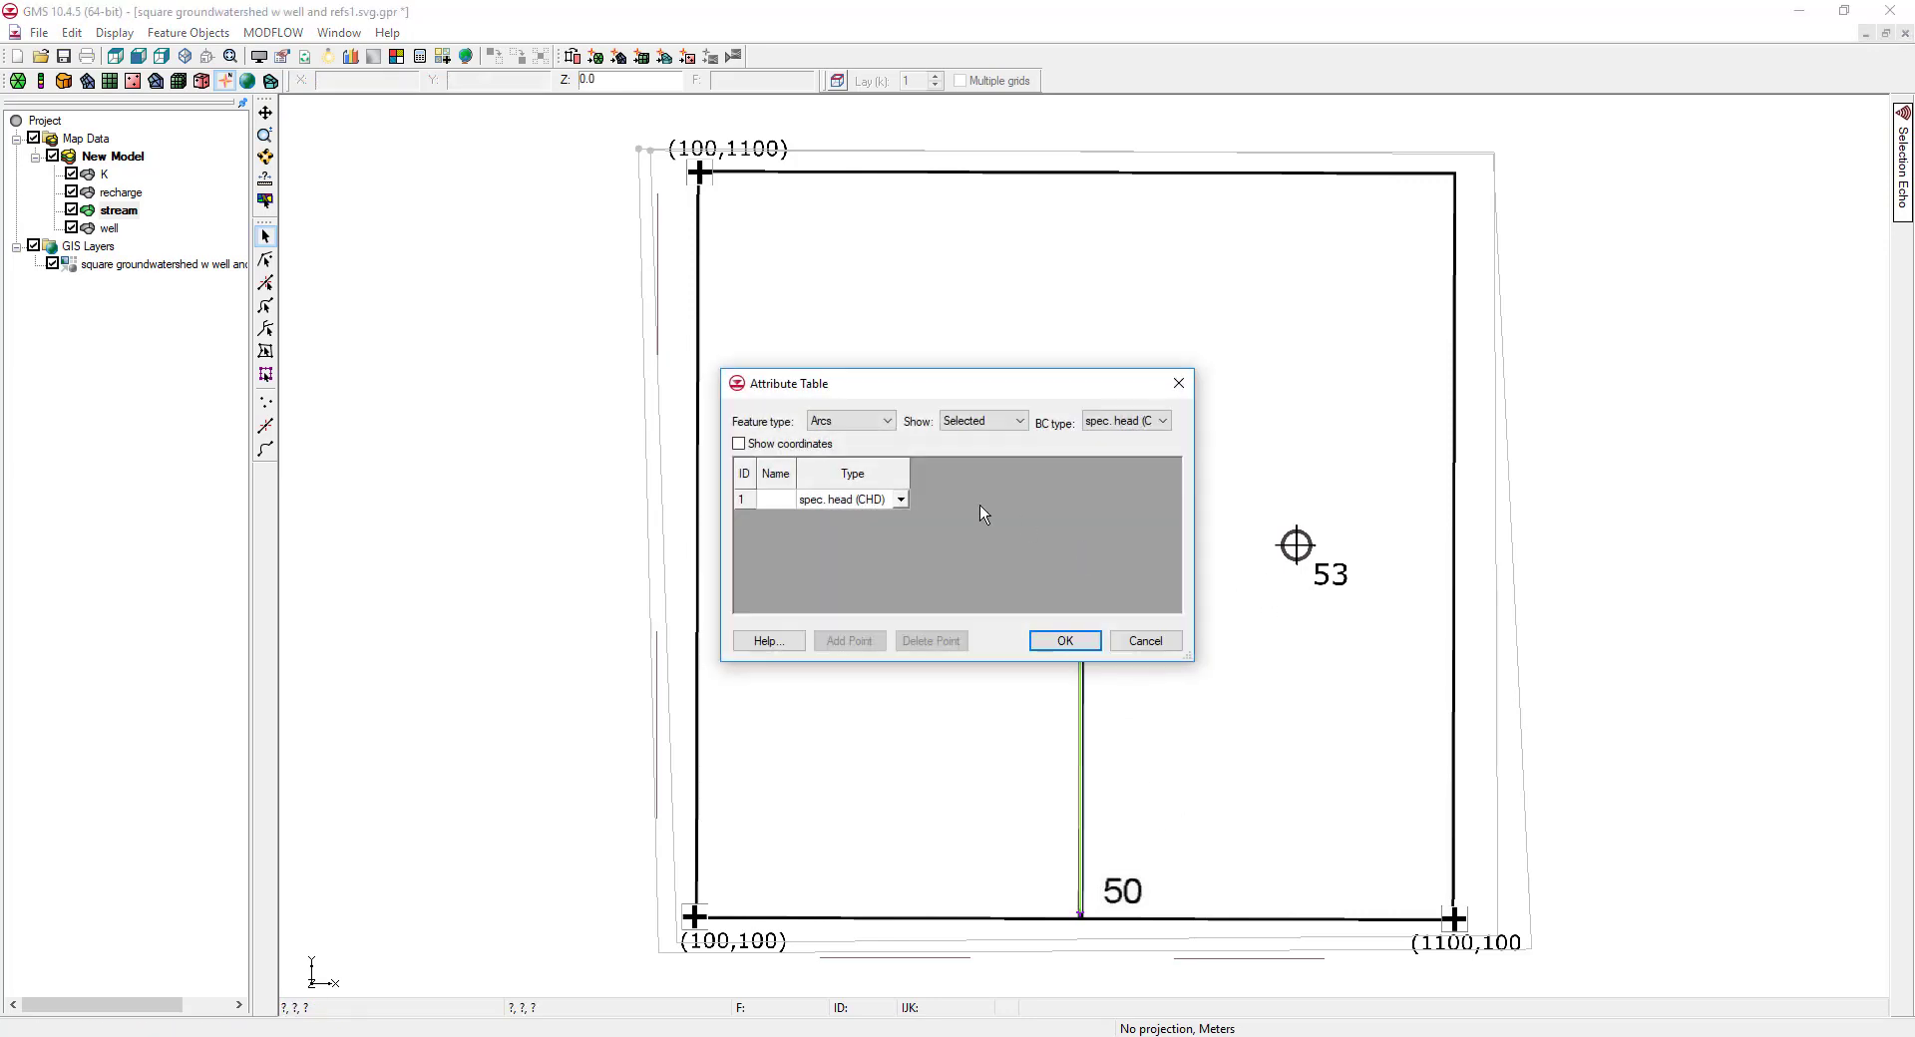
{"action": "left_click", "coordinate": [885, 422]}
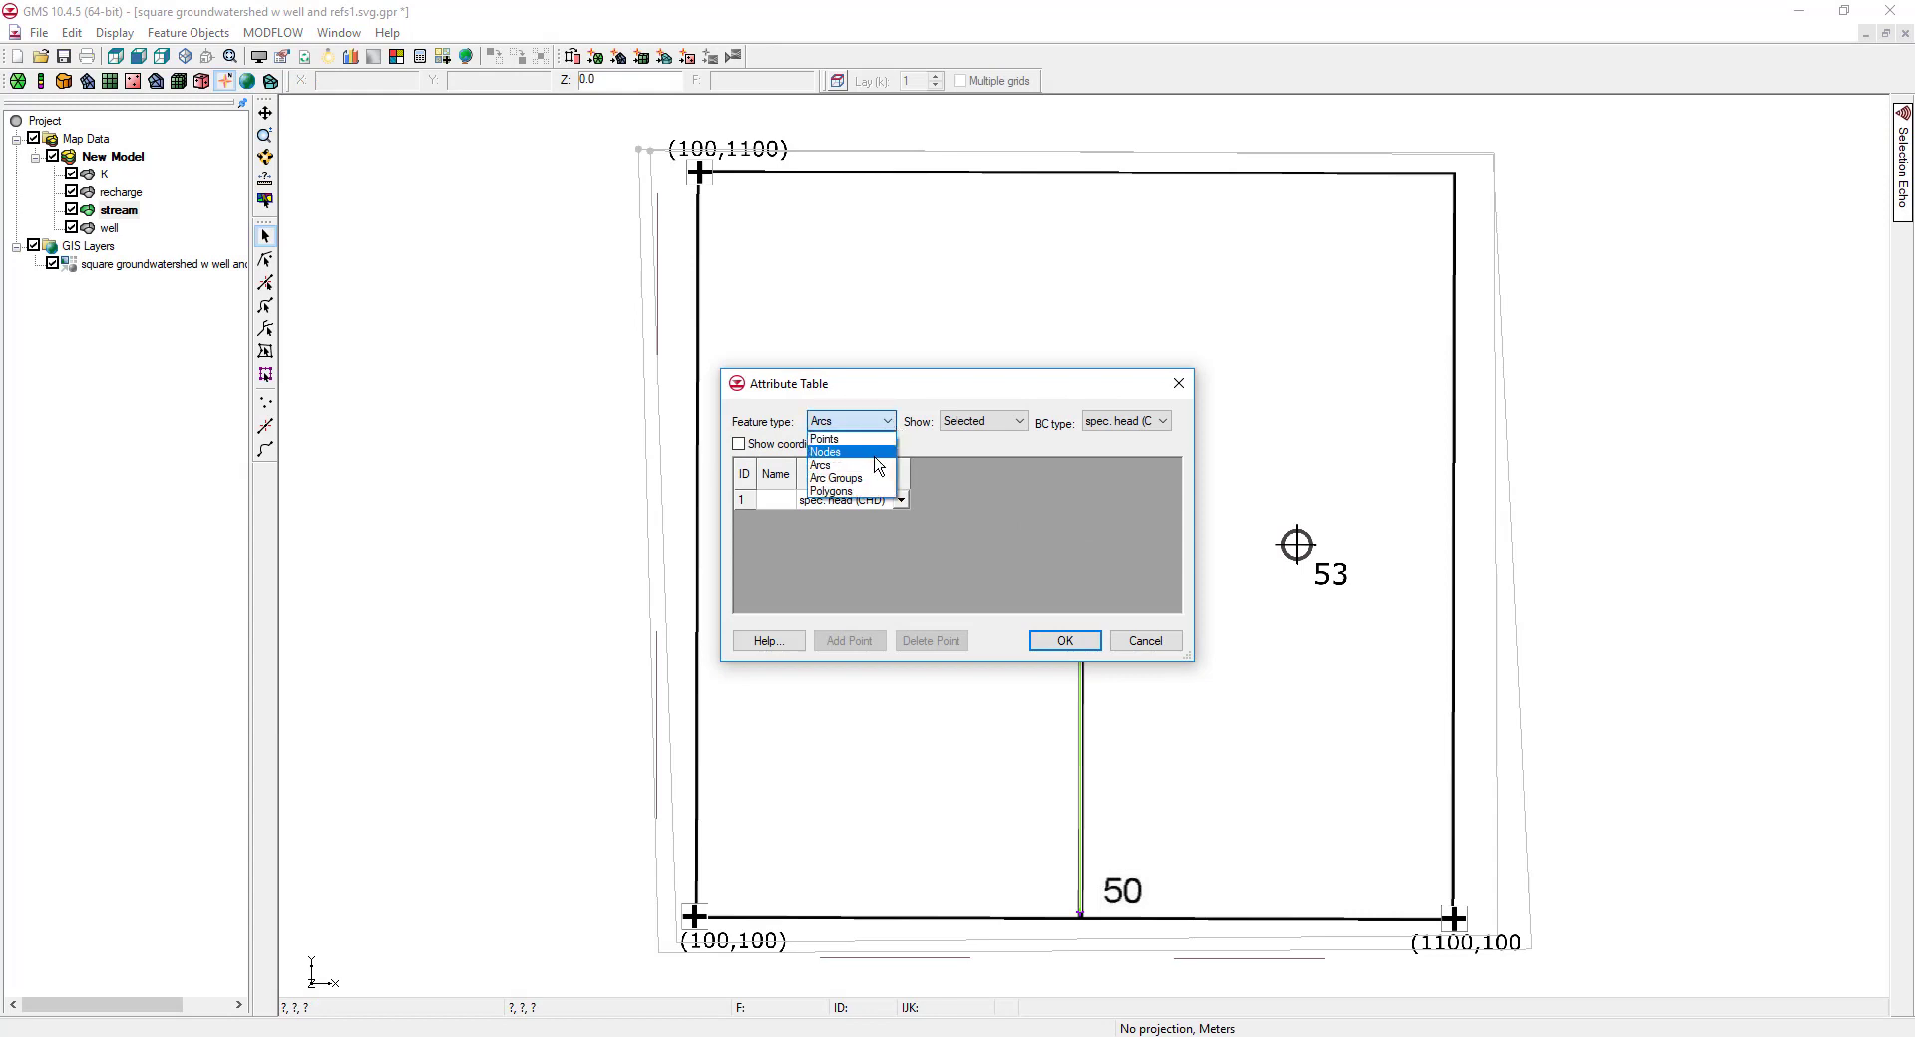
{"action": "left_click", "coordinate": [878, 452]}
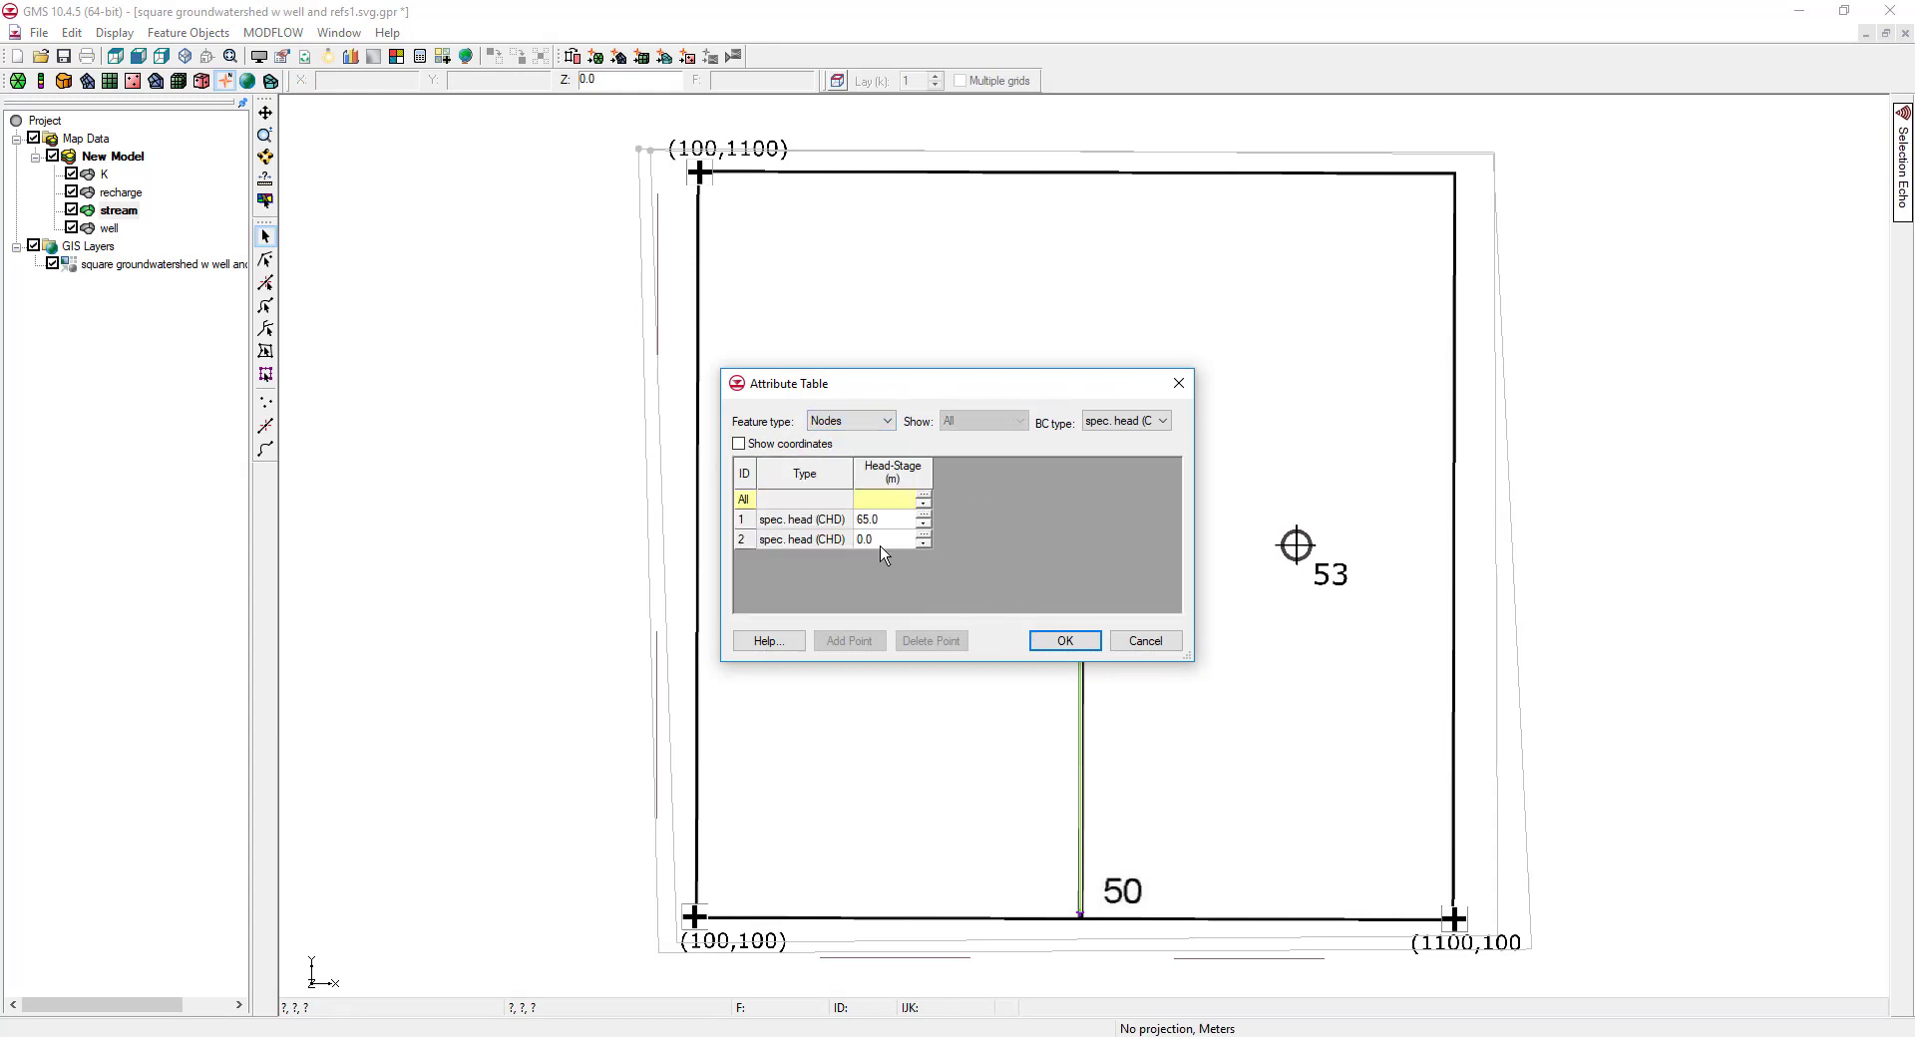
{"action": "left_click", "coordinate": [1064, 640]}
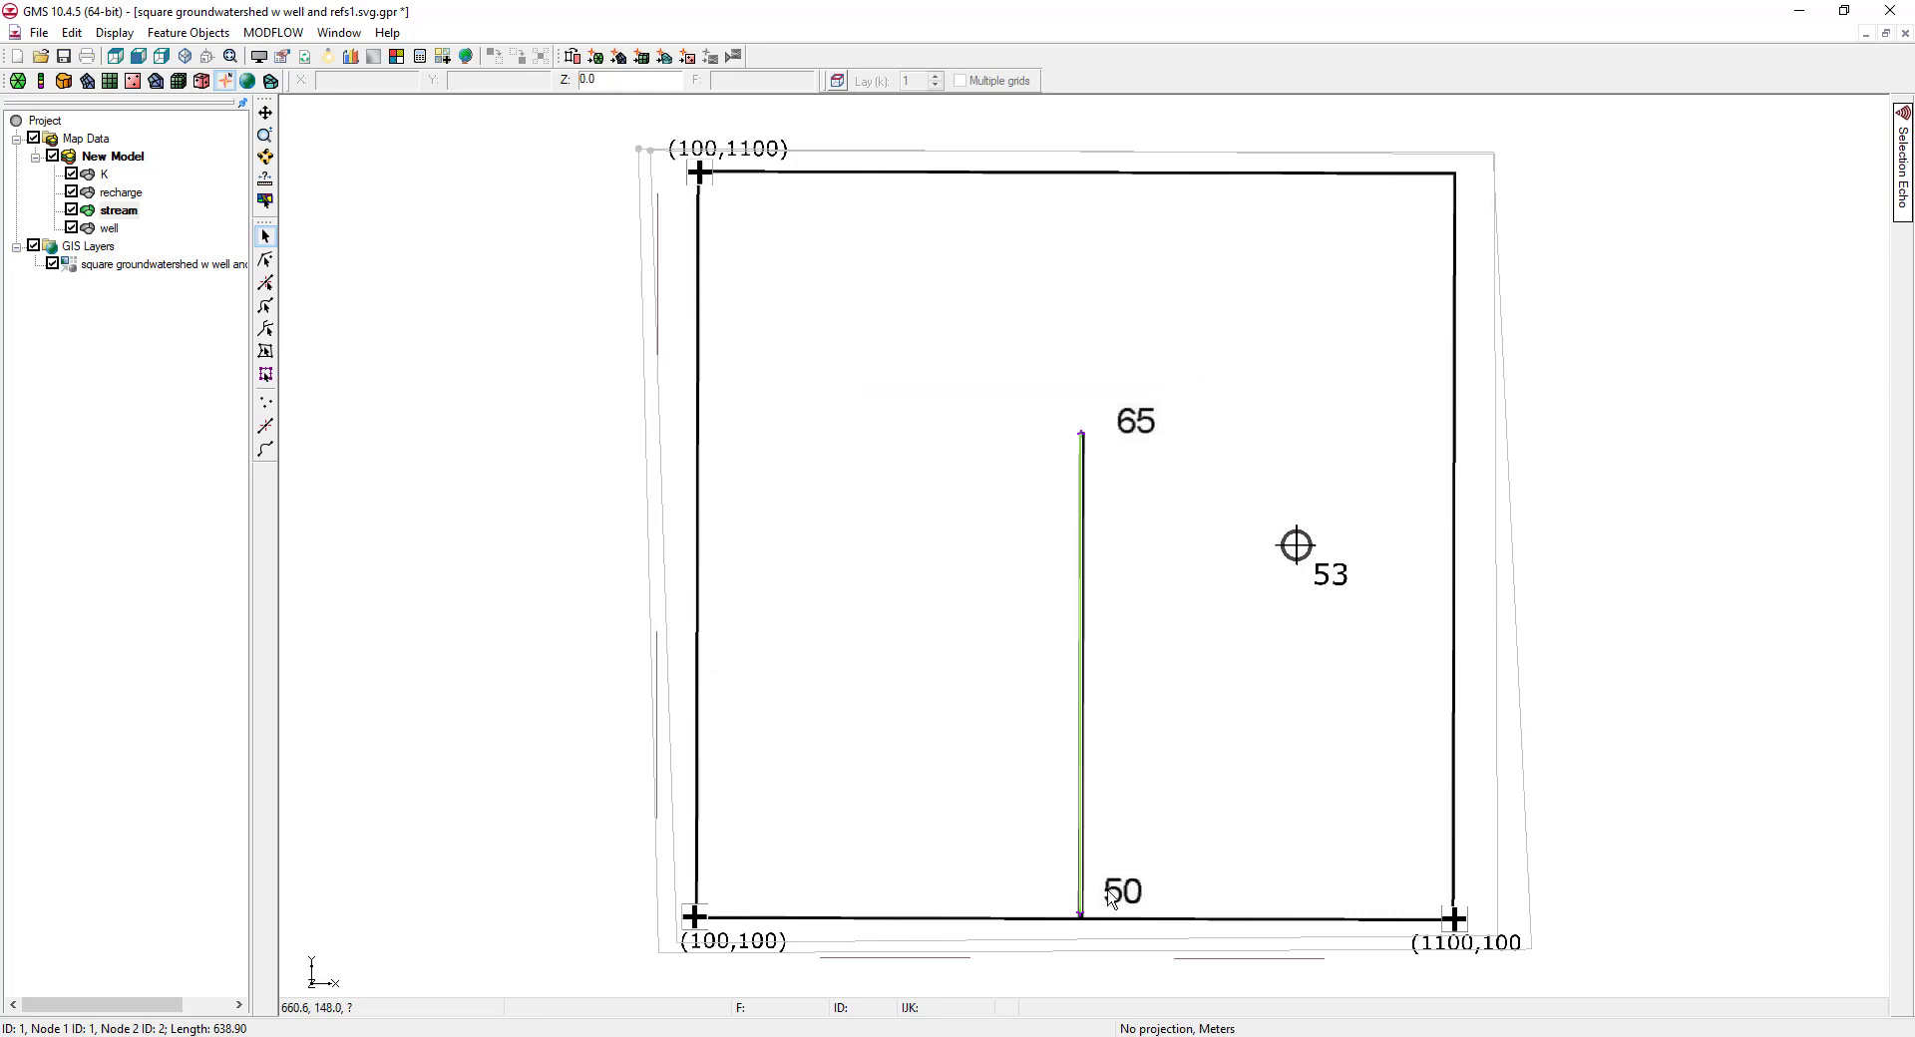
{"action": "left_click", "coordinate": [1082, 915]}
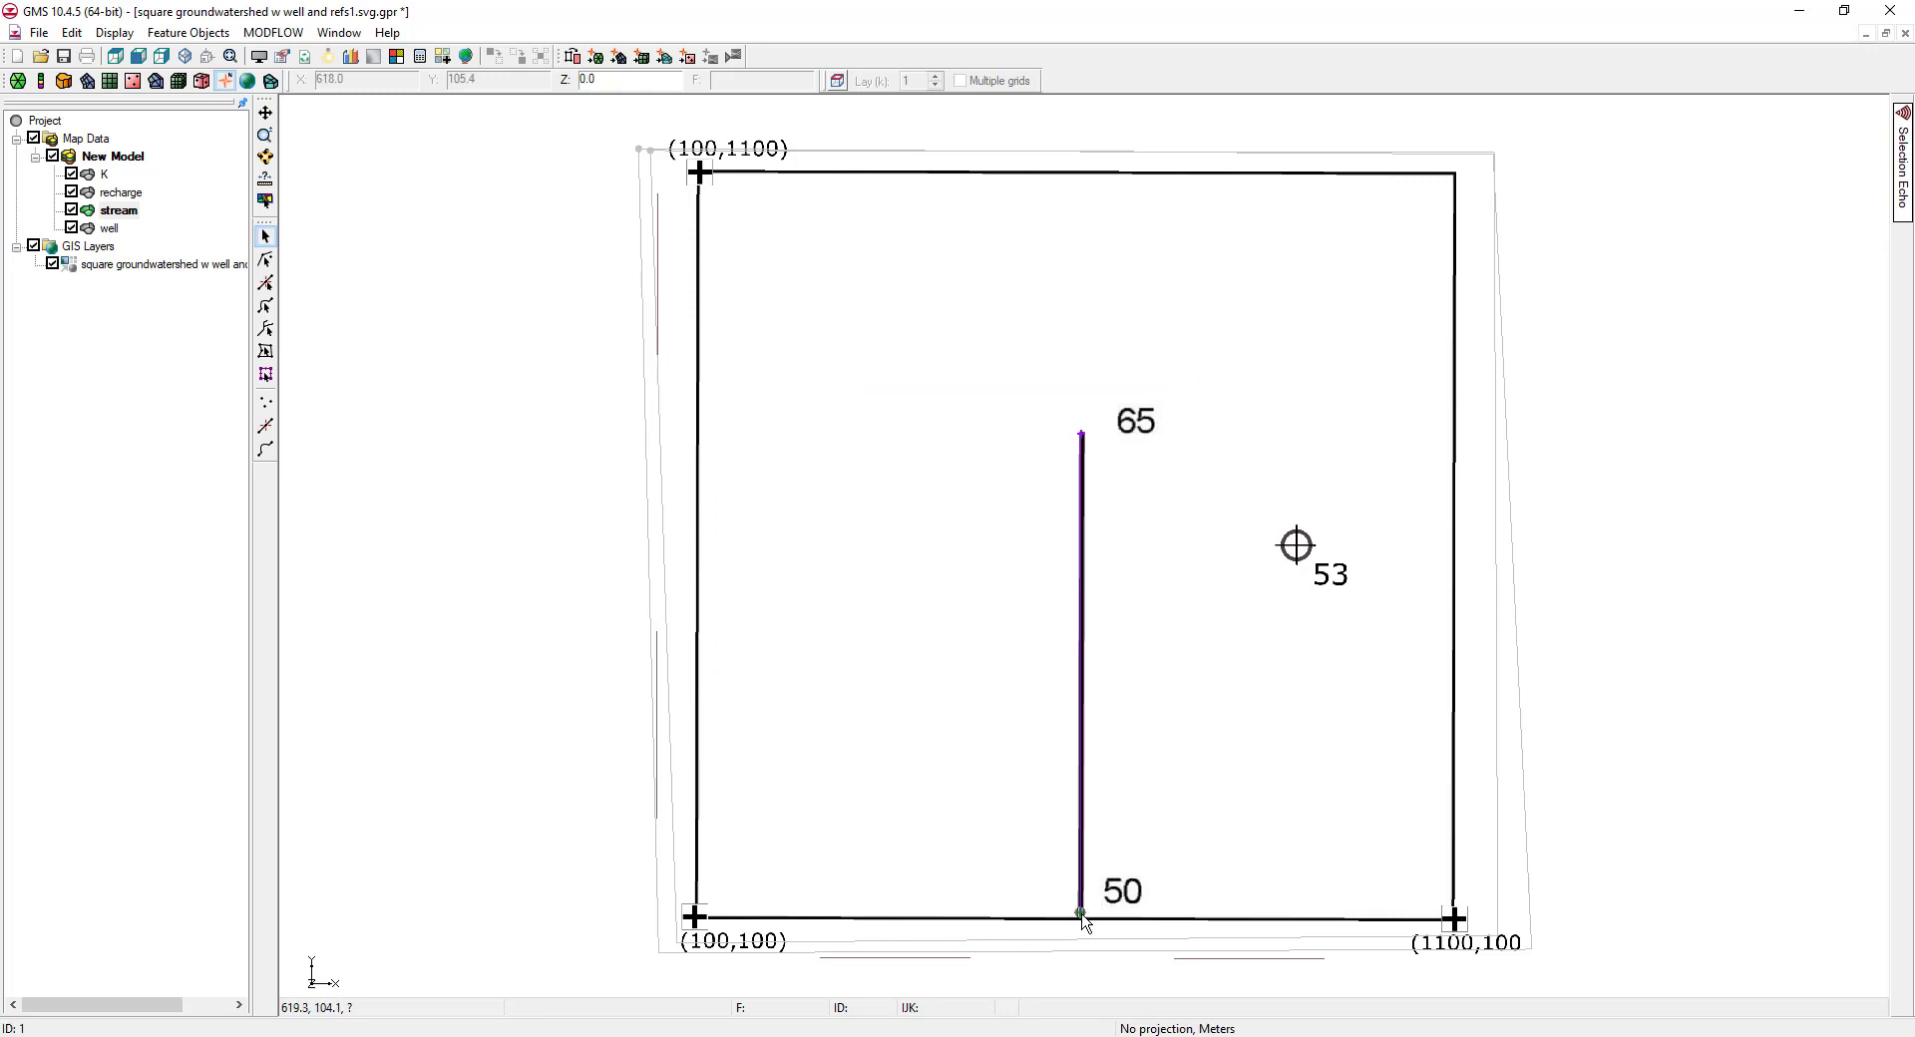
{"action": "double_click", "coordinate": [1082, 915]}
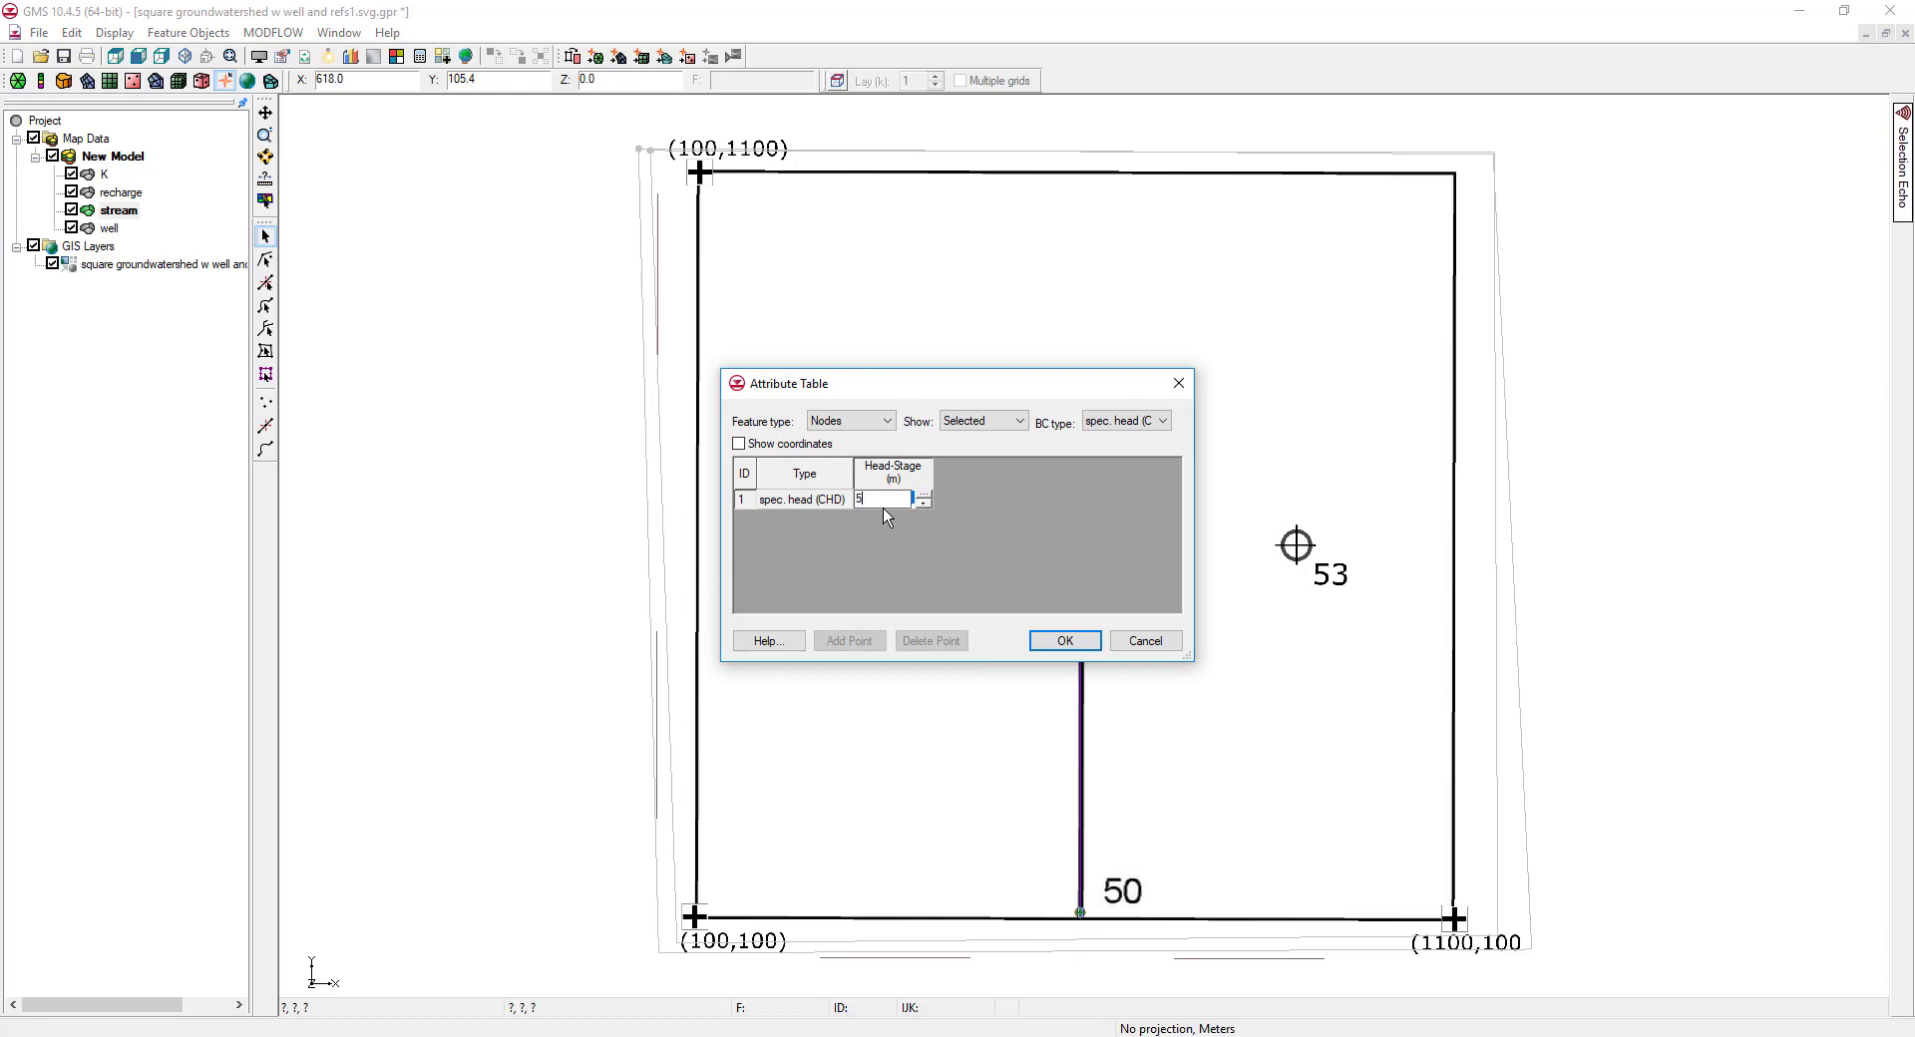
{"action": "left_click", "coordinate": [1018, 420]}
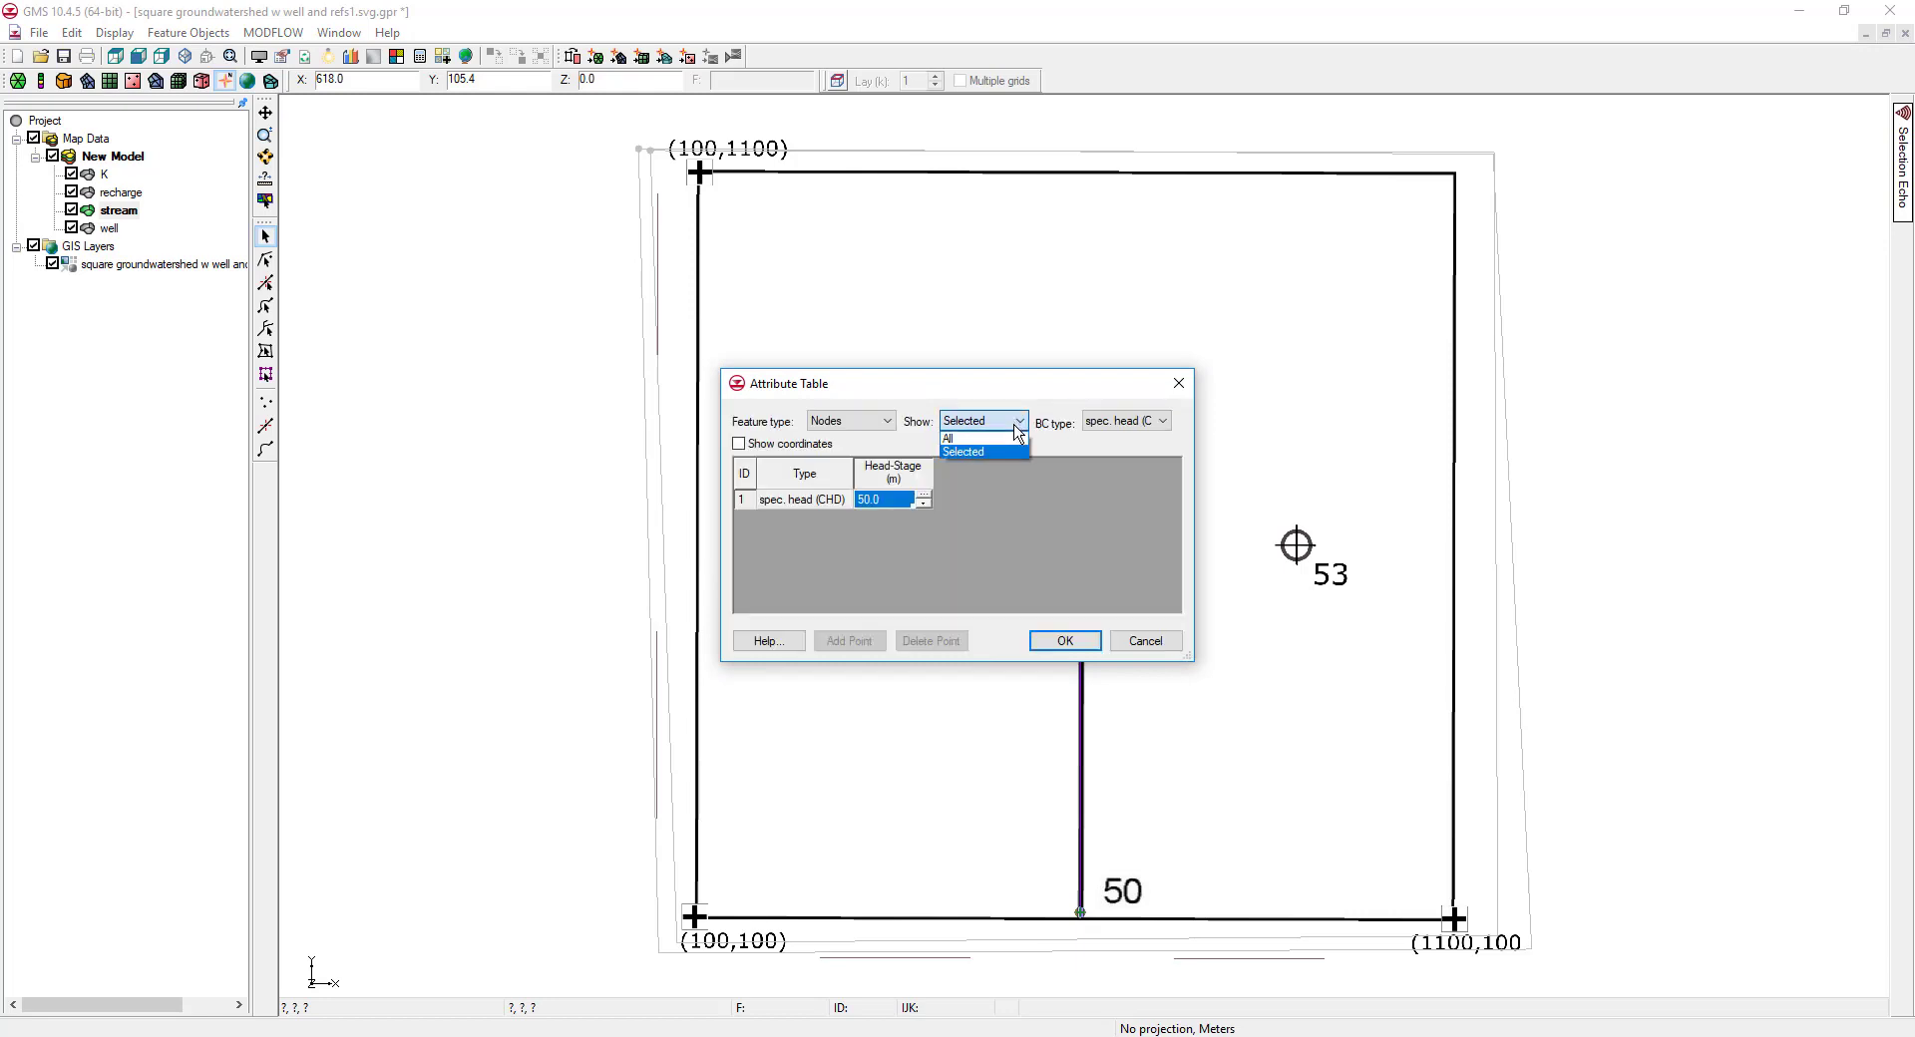
{"action": "left_click", "coordinate": [1000, 441]}
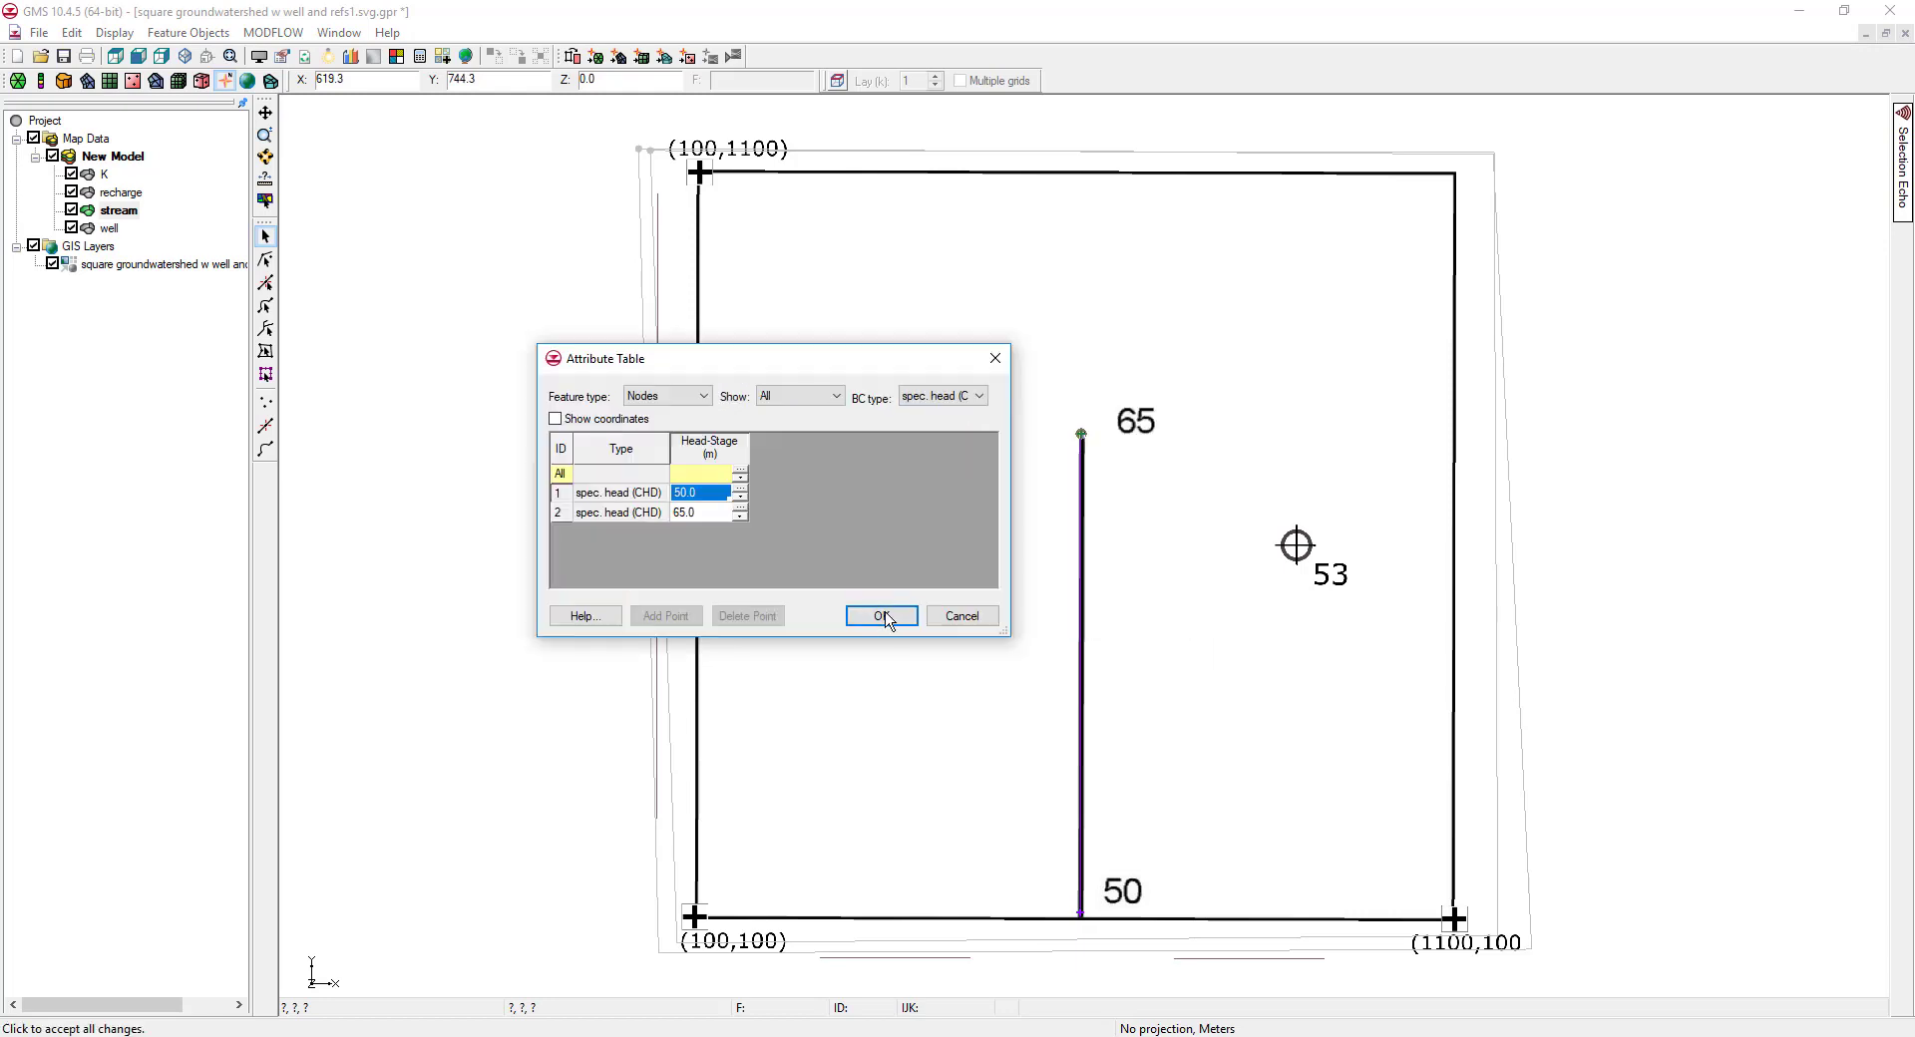
{"action": "left_click", "coordinate": [878, 615]}
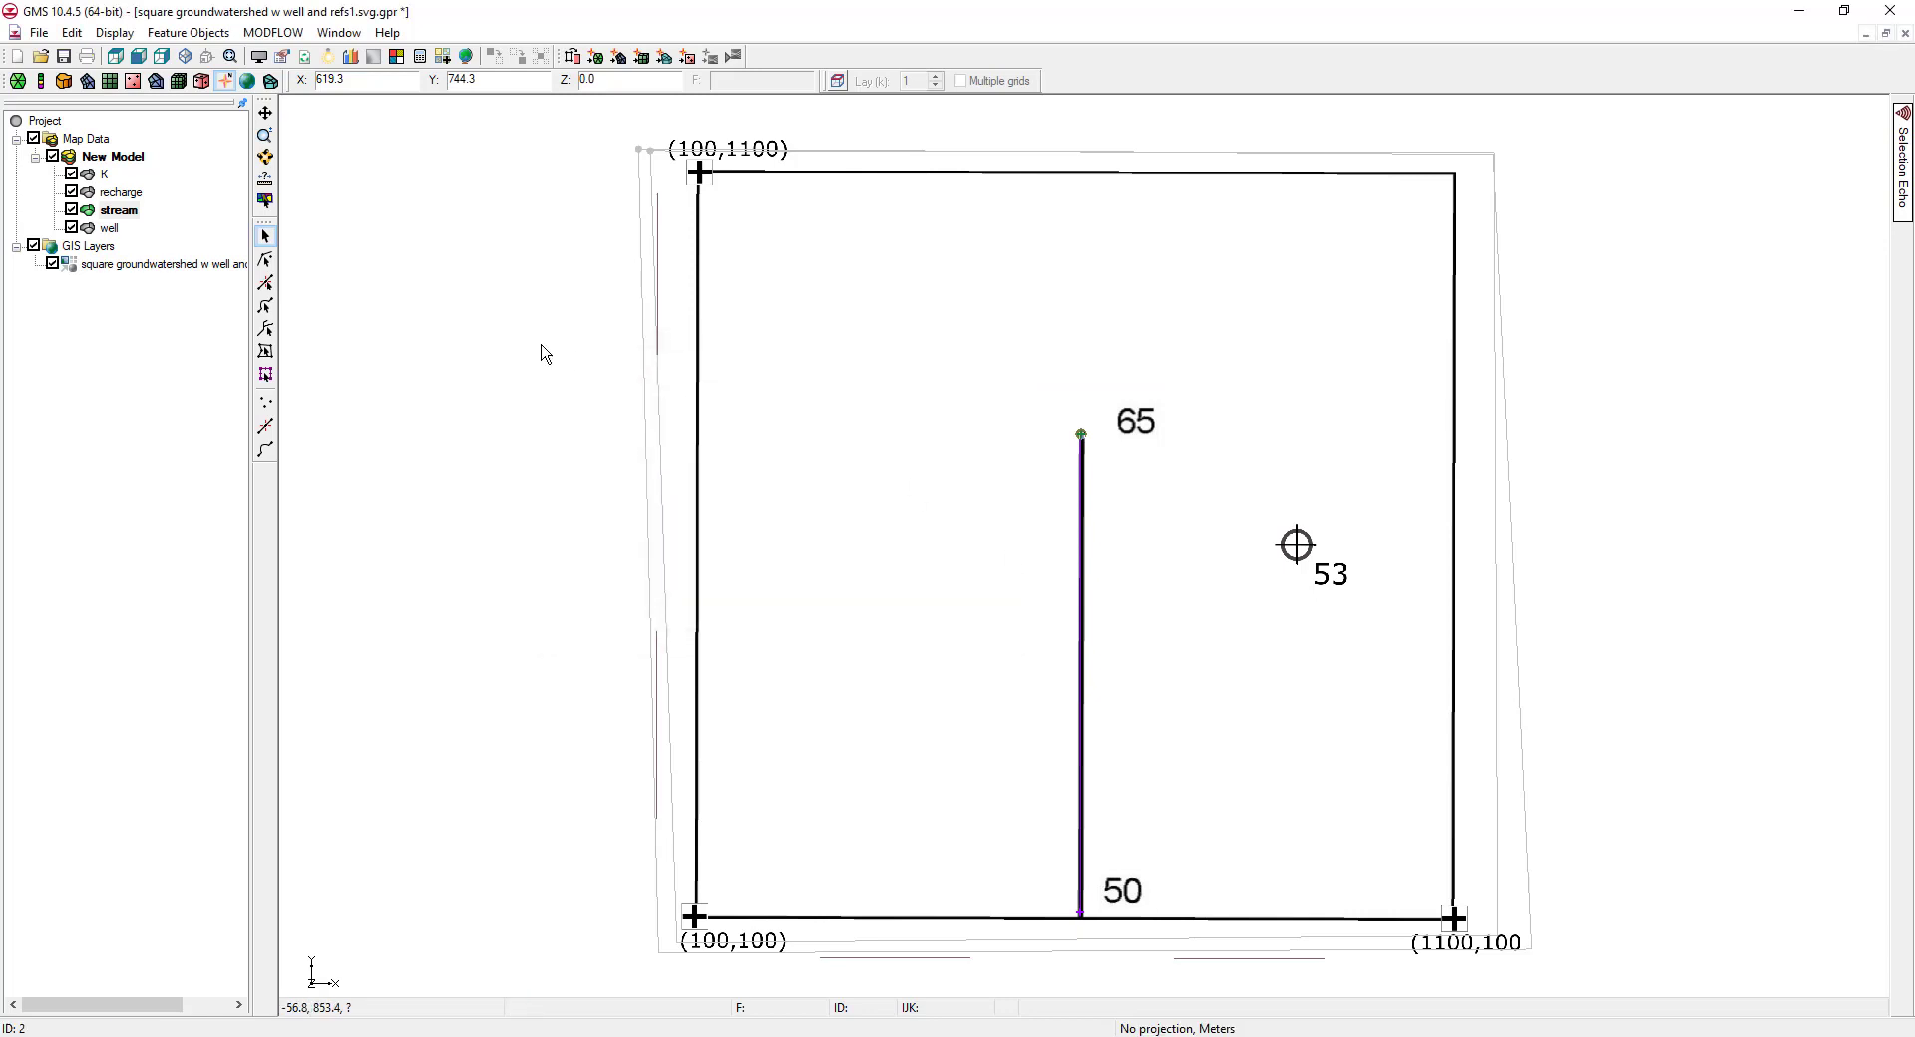
- Make the well coverage active and create a point on the well symbol, at about X 905.5, Y 593.9
{"action": "left_click", "coordinate": [110, 230]}
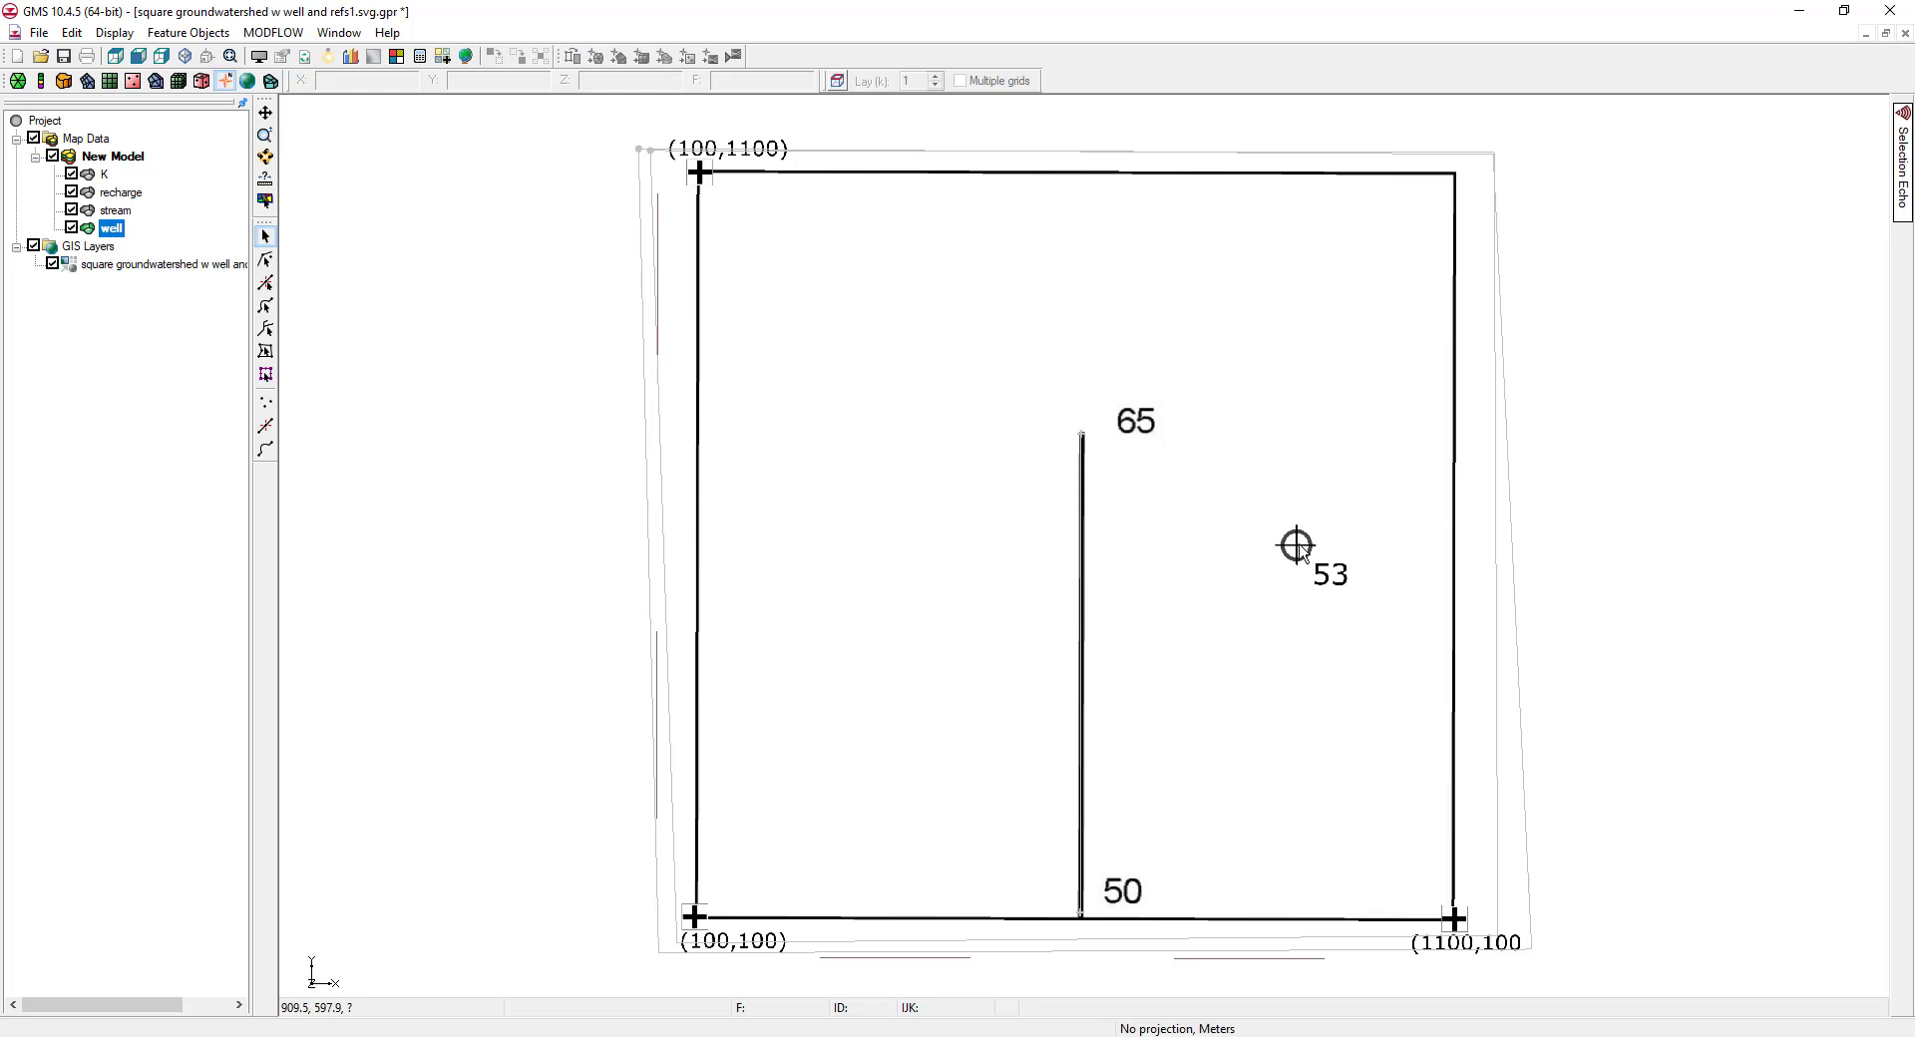
{"action": "left_click", "coordinate": [266, 402]}
{"action": "left_click", "coordinate": [1265, 623]}
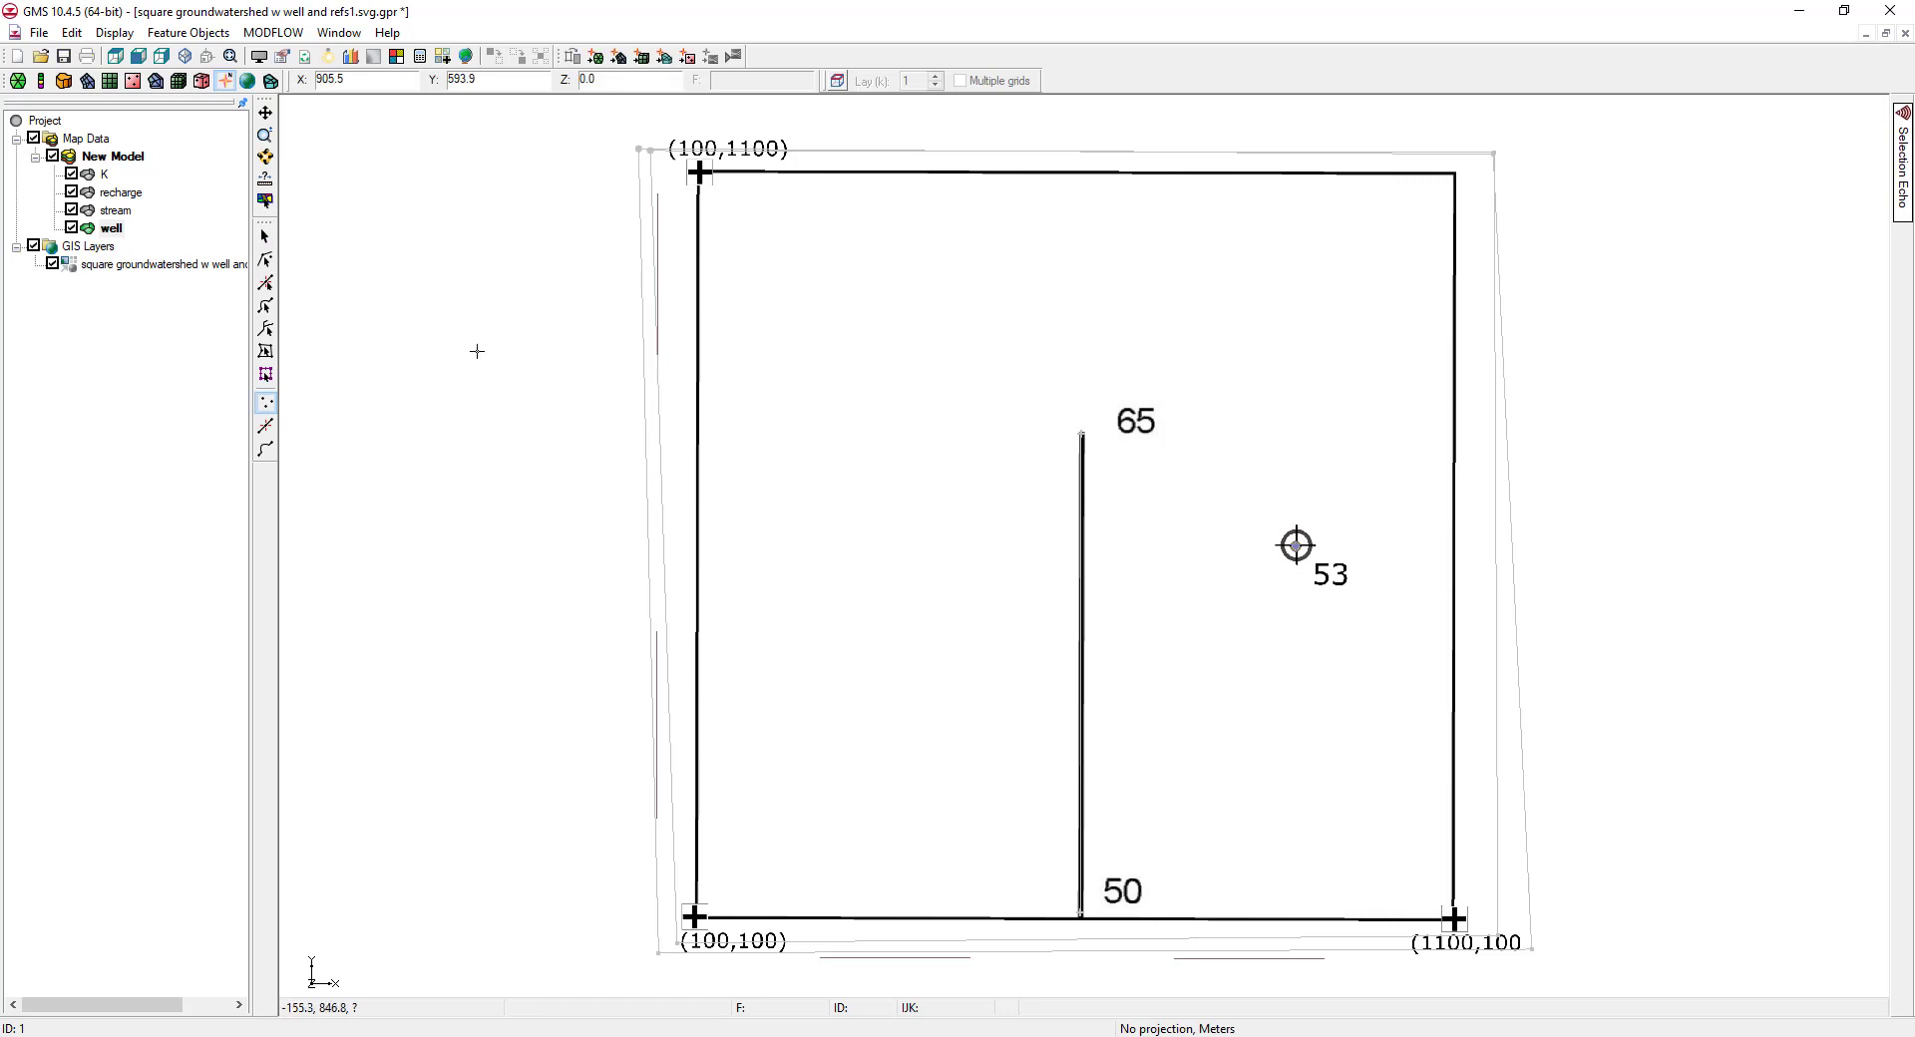
- Assign the spec. head (CHD) type to the well point and set its head-stage to 53 m
{"action": "left_click", "coordinate": [266, 237]}
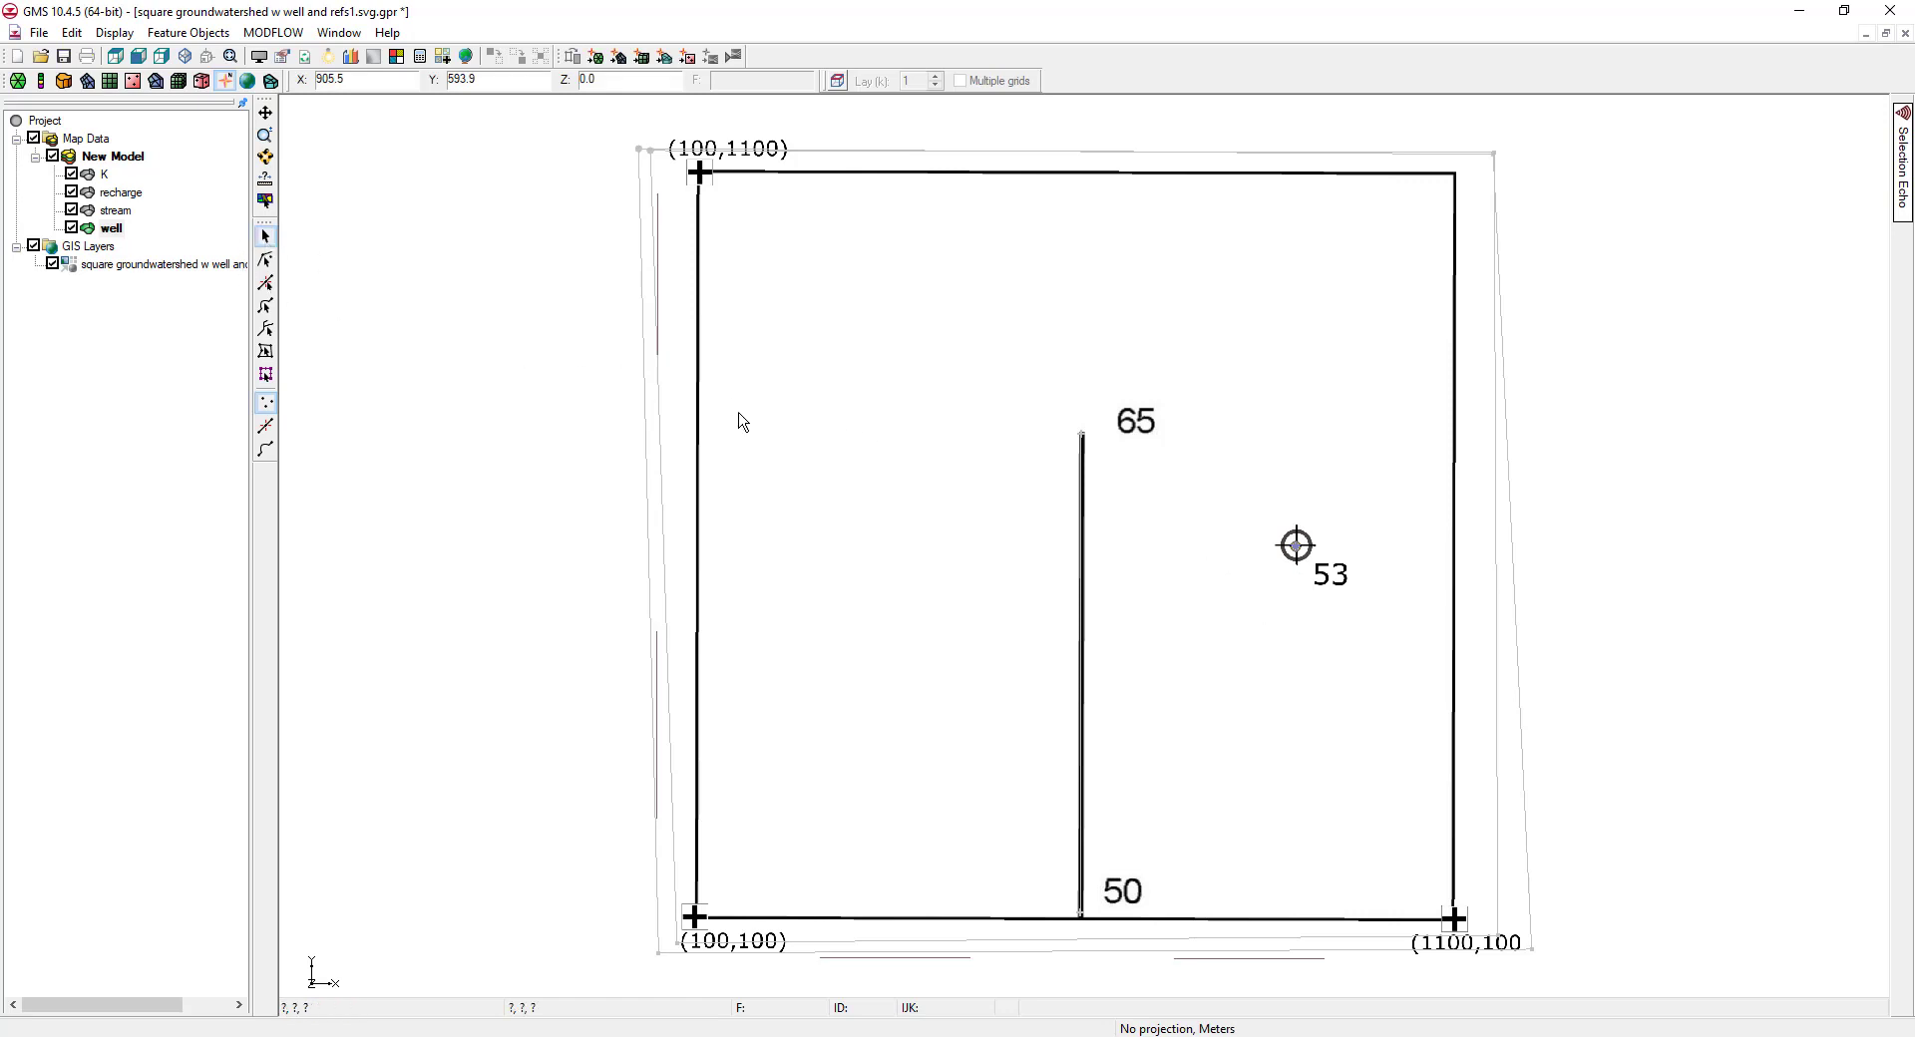
{"action": "double_click", "coordinate": [1297, 551]}
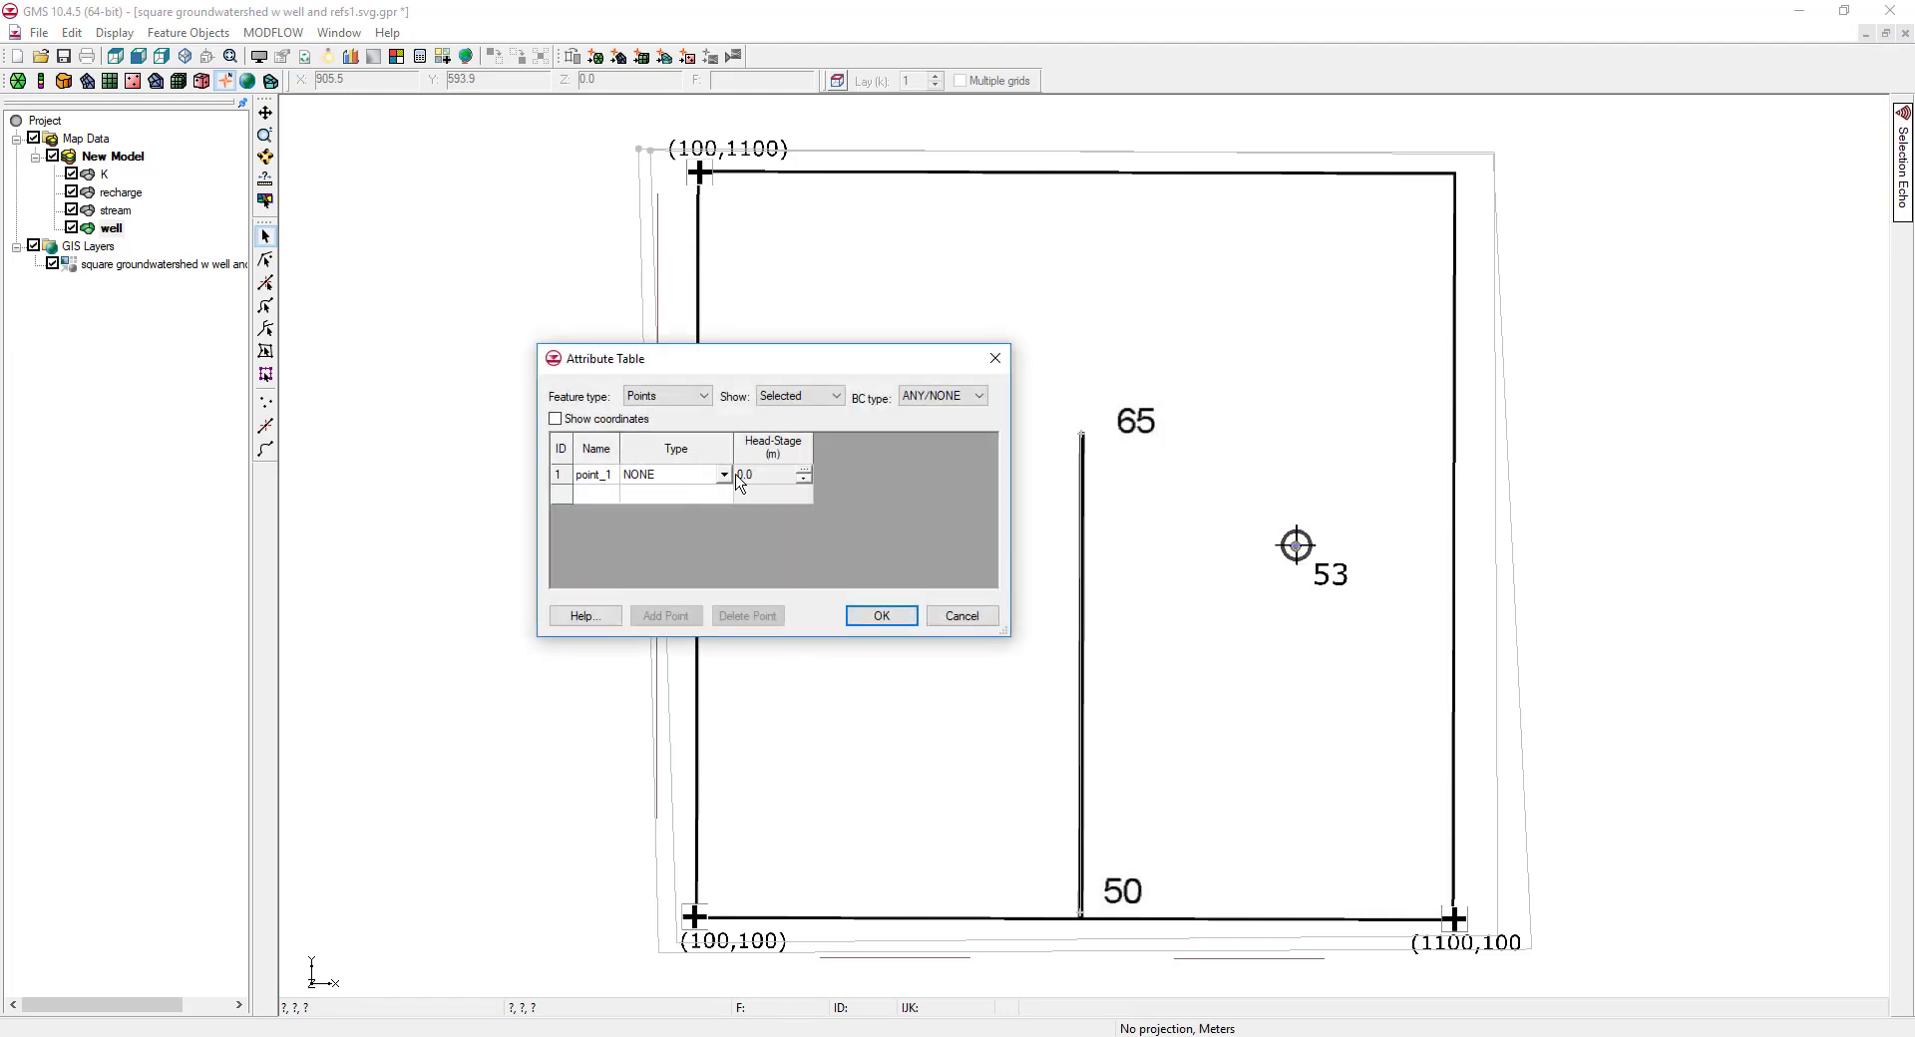
{"action": "left_click", "coordinate": [723, 474]}
{"action": "left_click", "coordinate": [700, 505]}
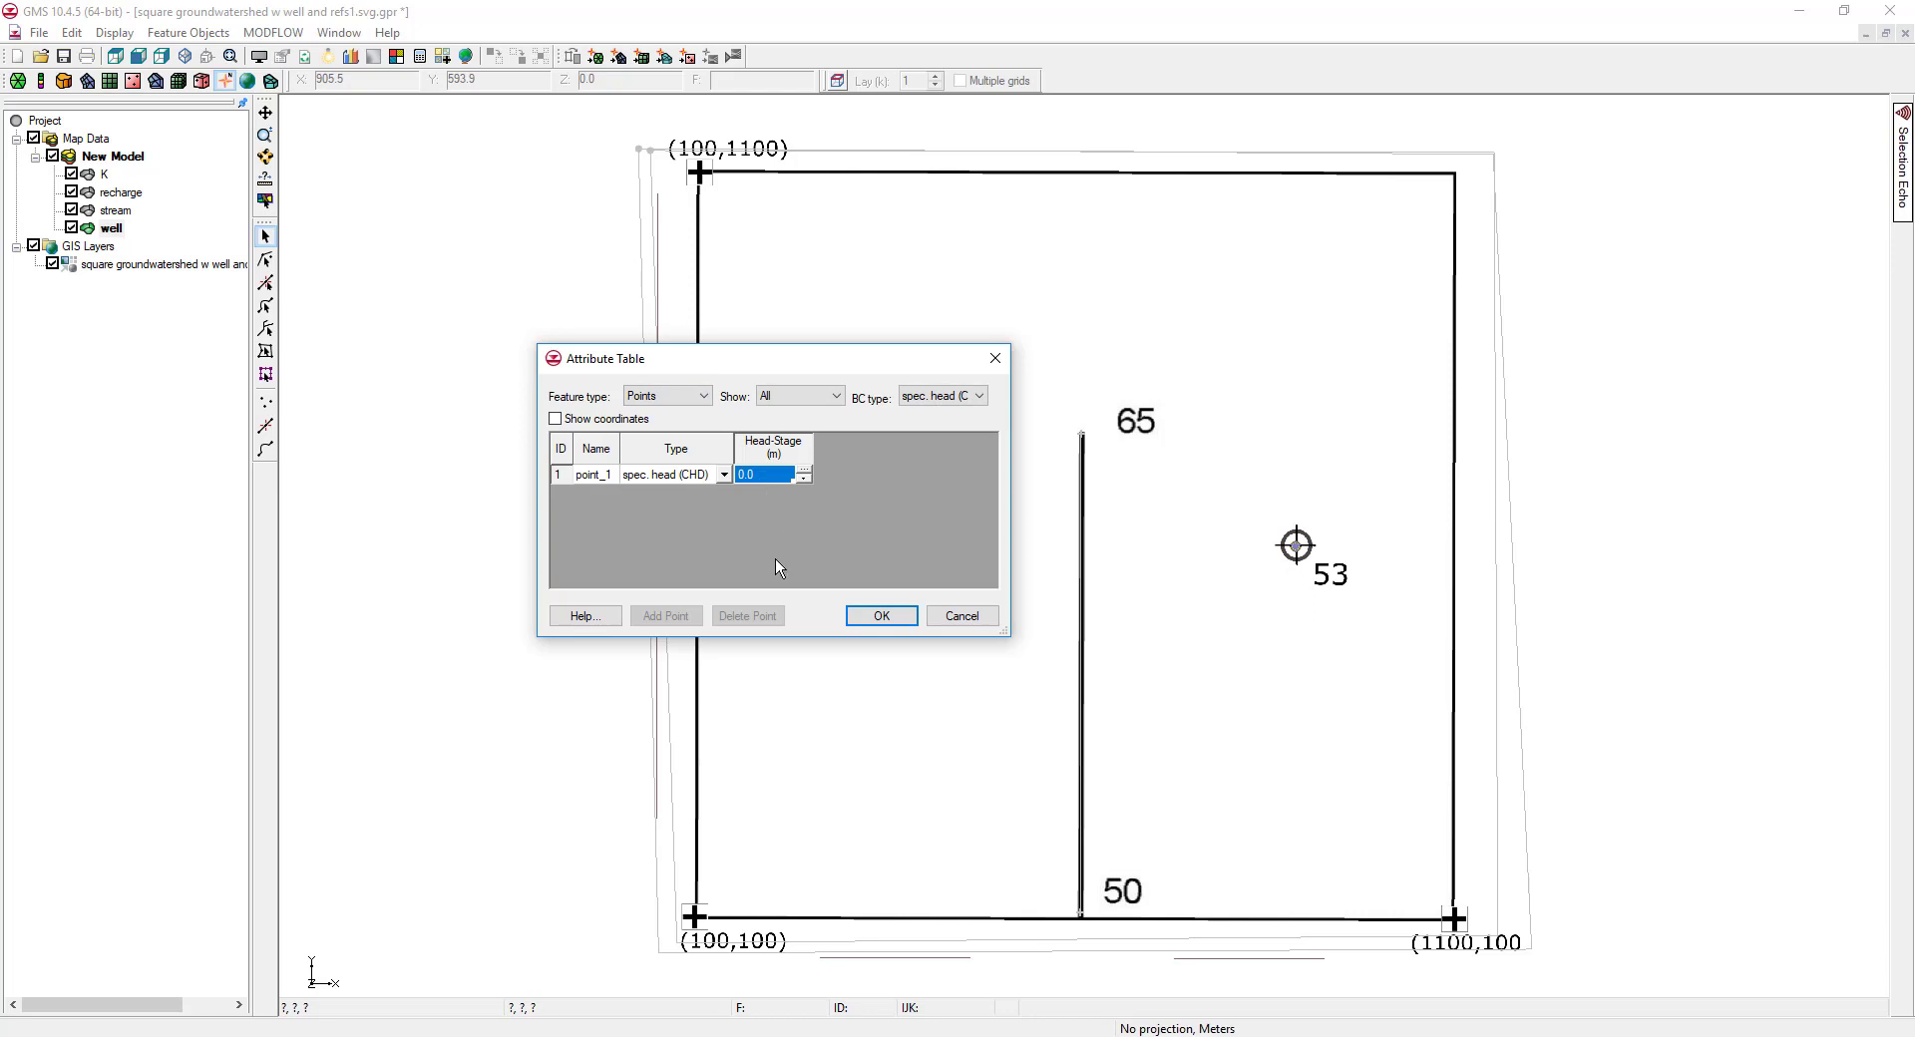
{"action": "type", "text": "53"}
{"action": "left_click", "coordinate": [903, 620]}
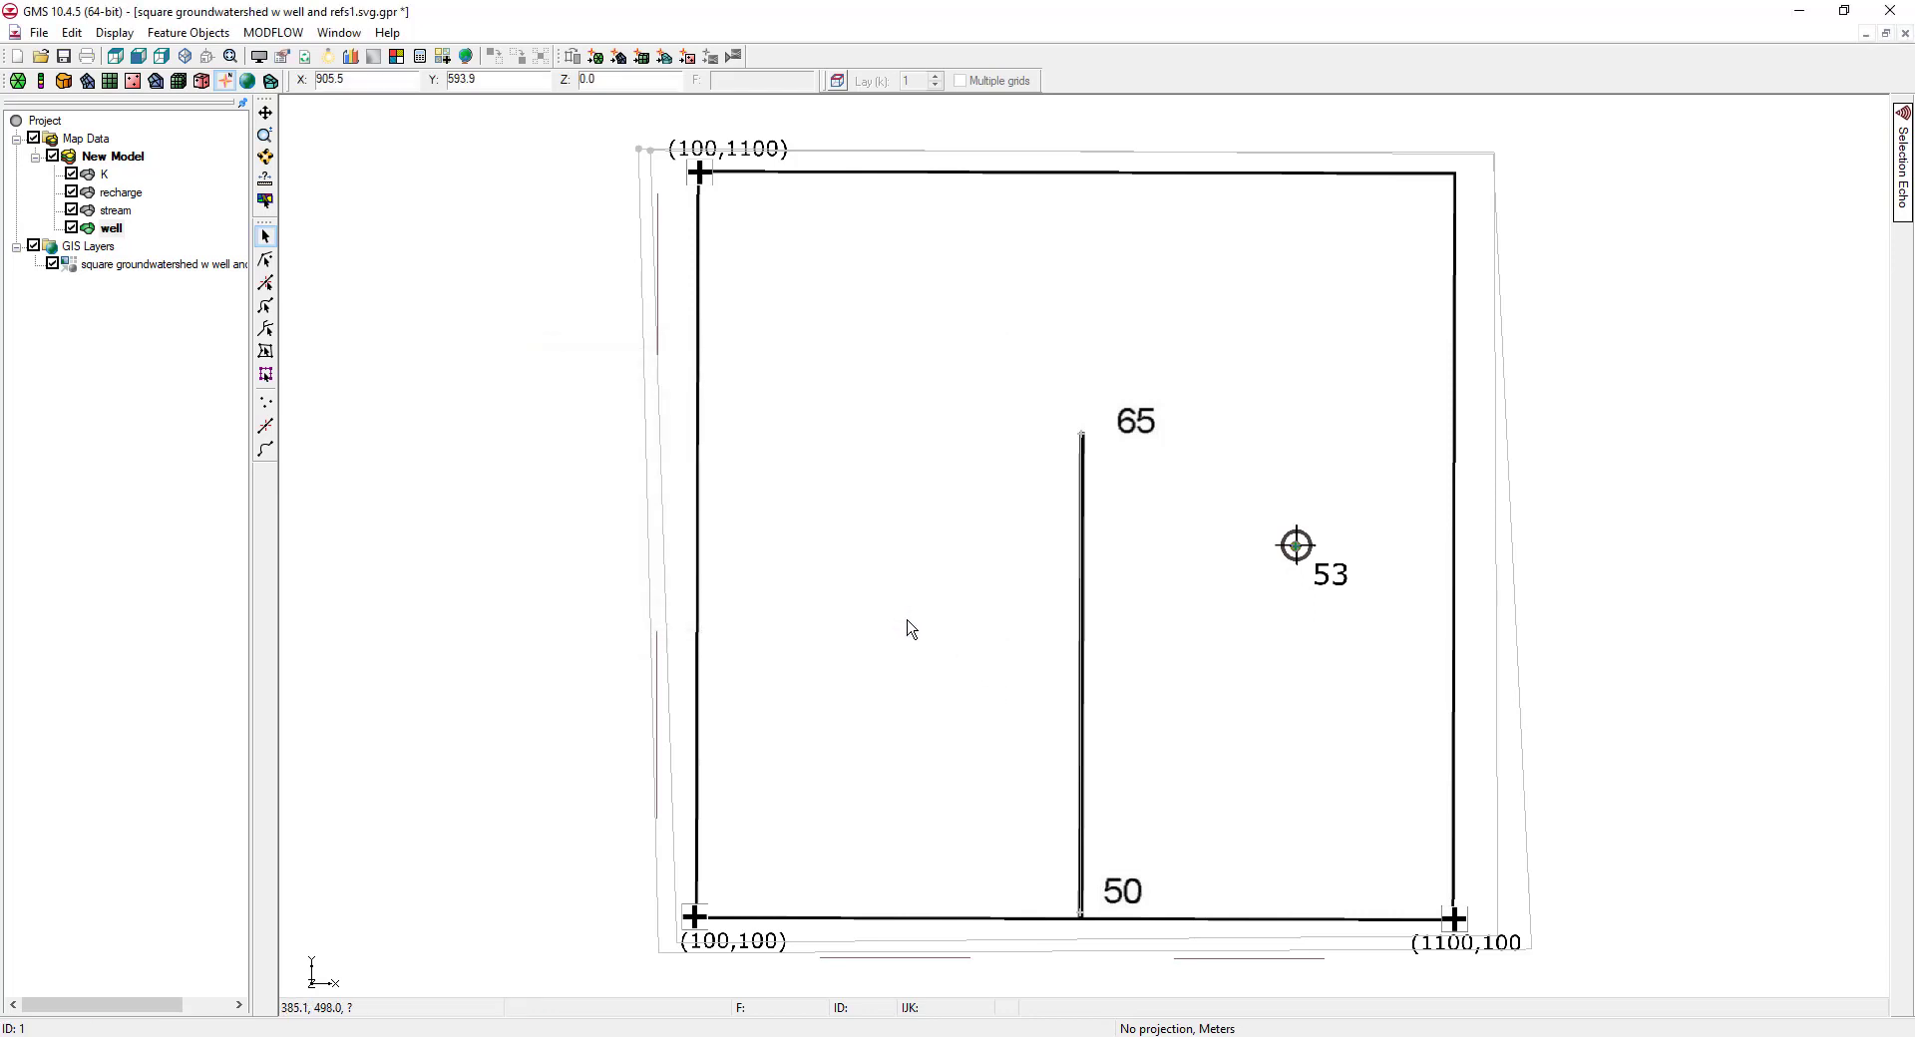